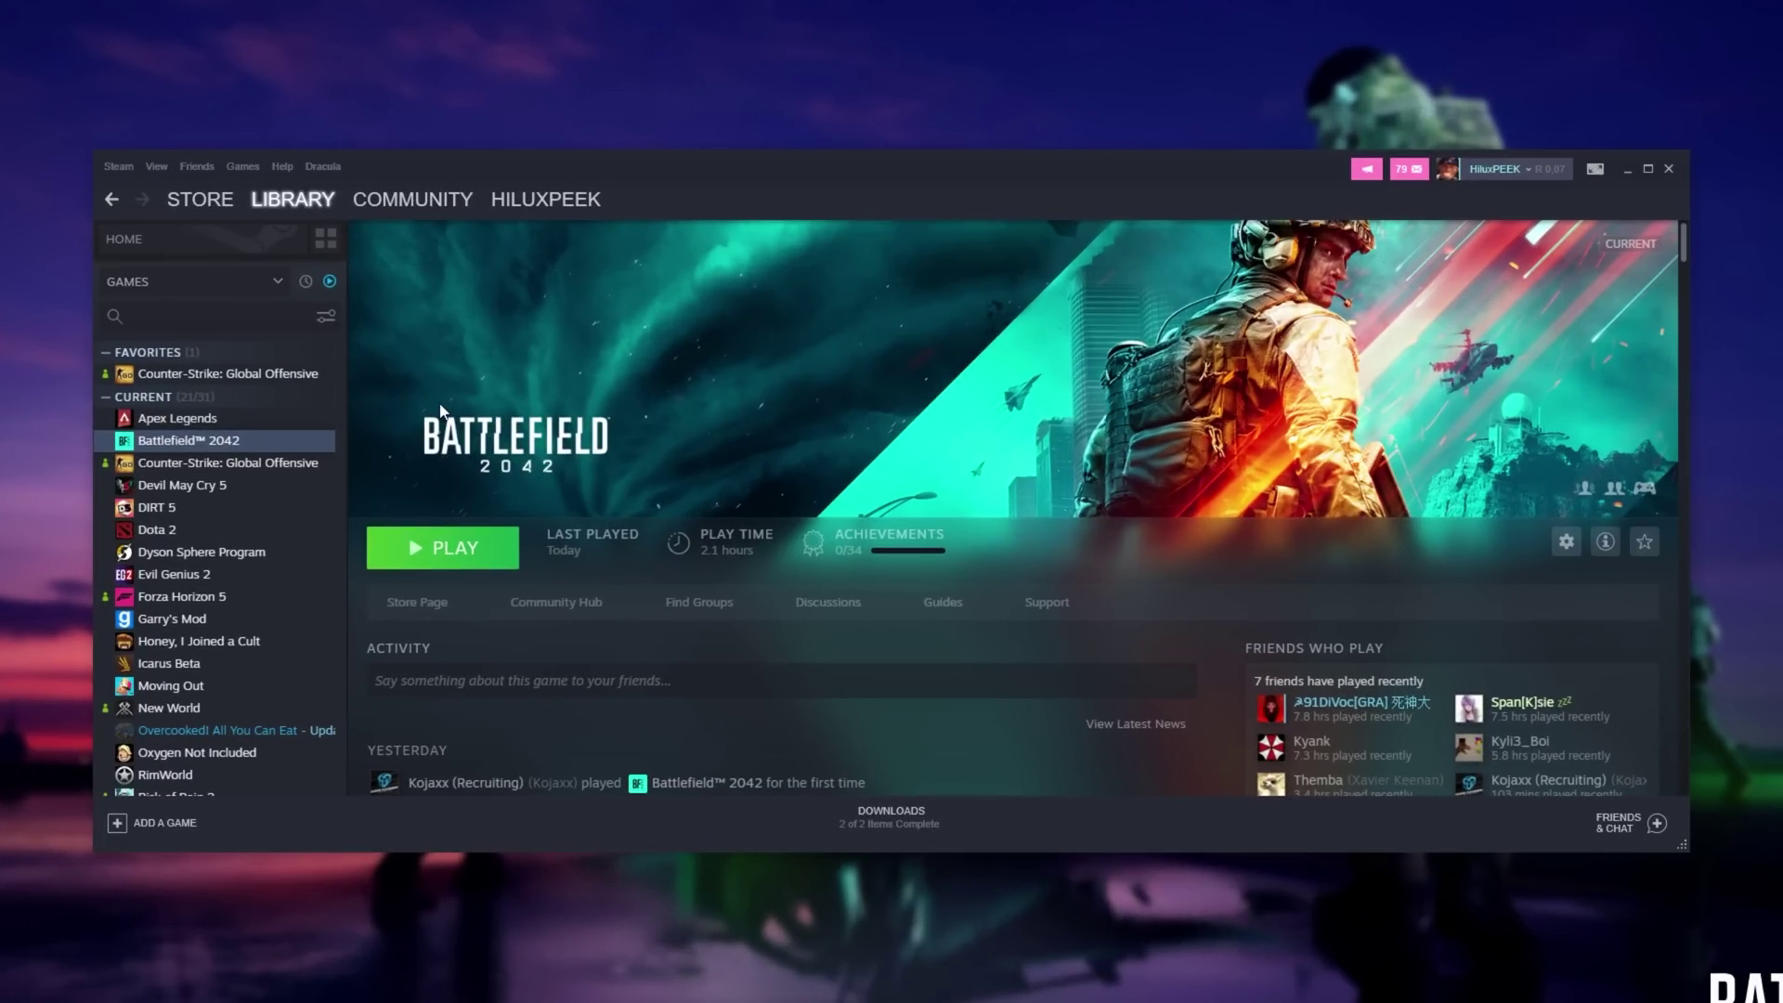
Open Battlefield 2042's install folder via its Steam library Manage > Browse local files
right_click(232, 444)
mouse_move(325, 559)
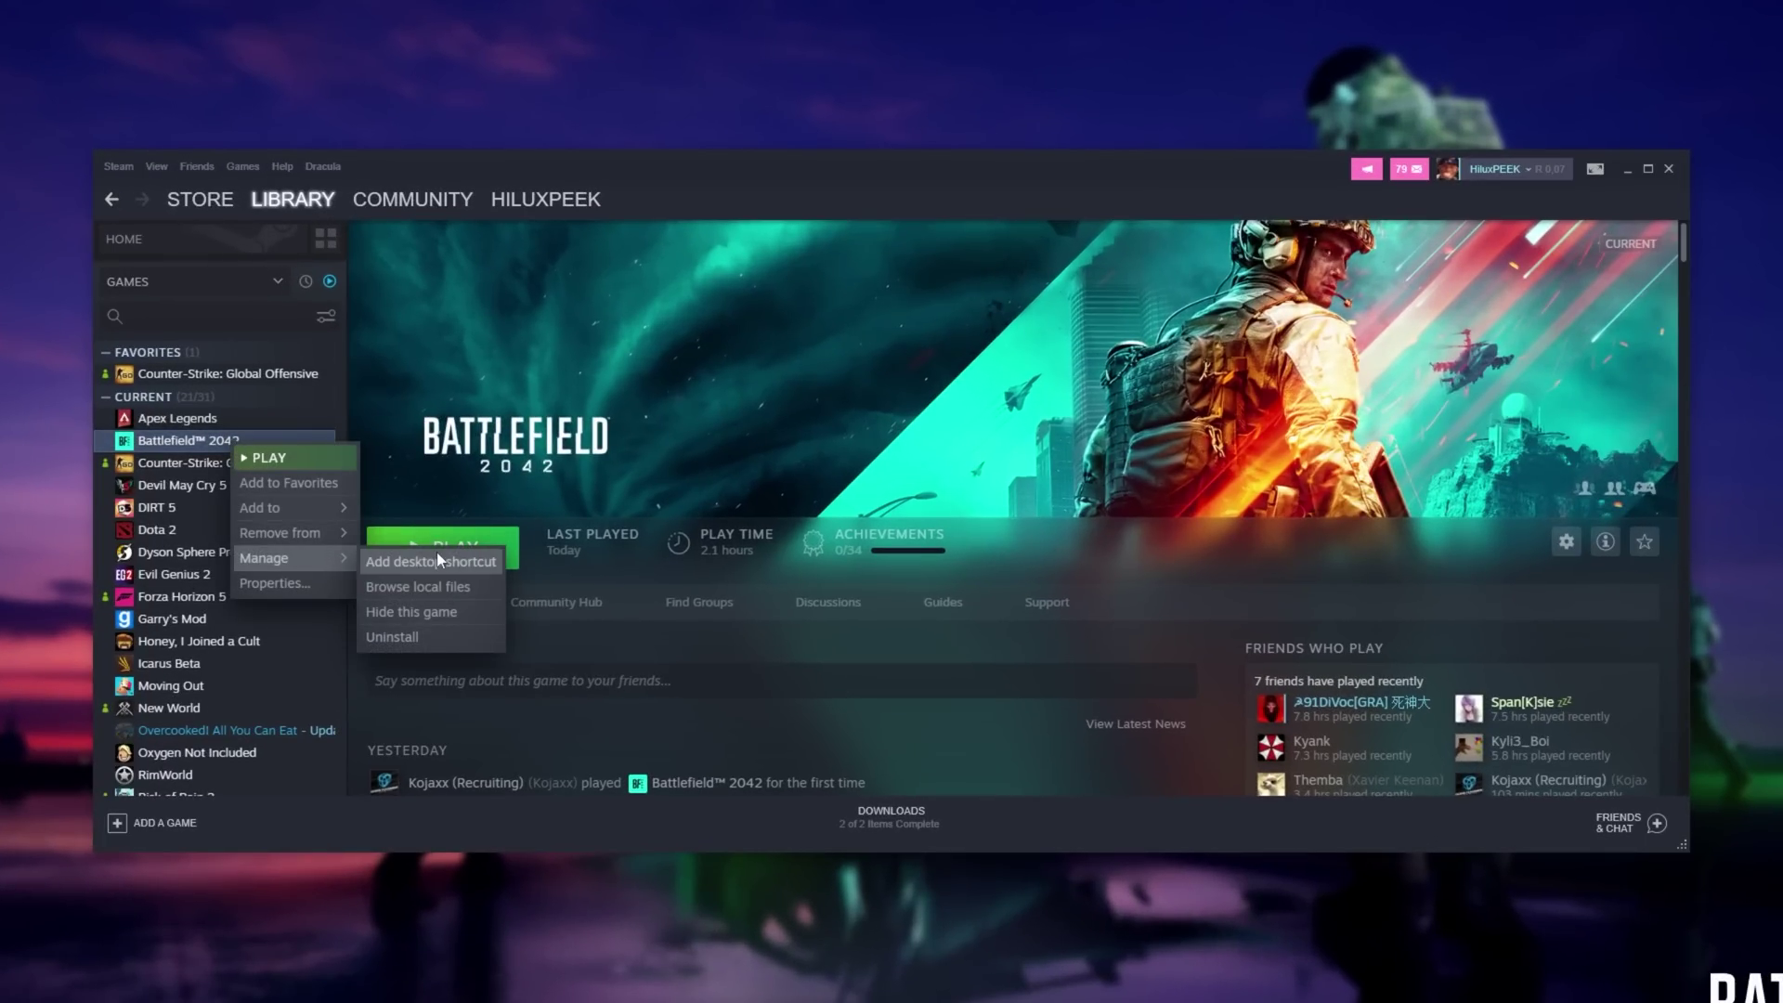
left_click(455, 586)
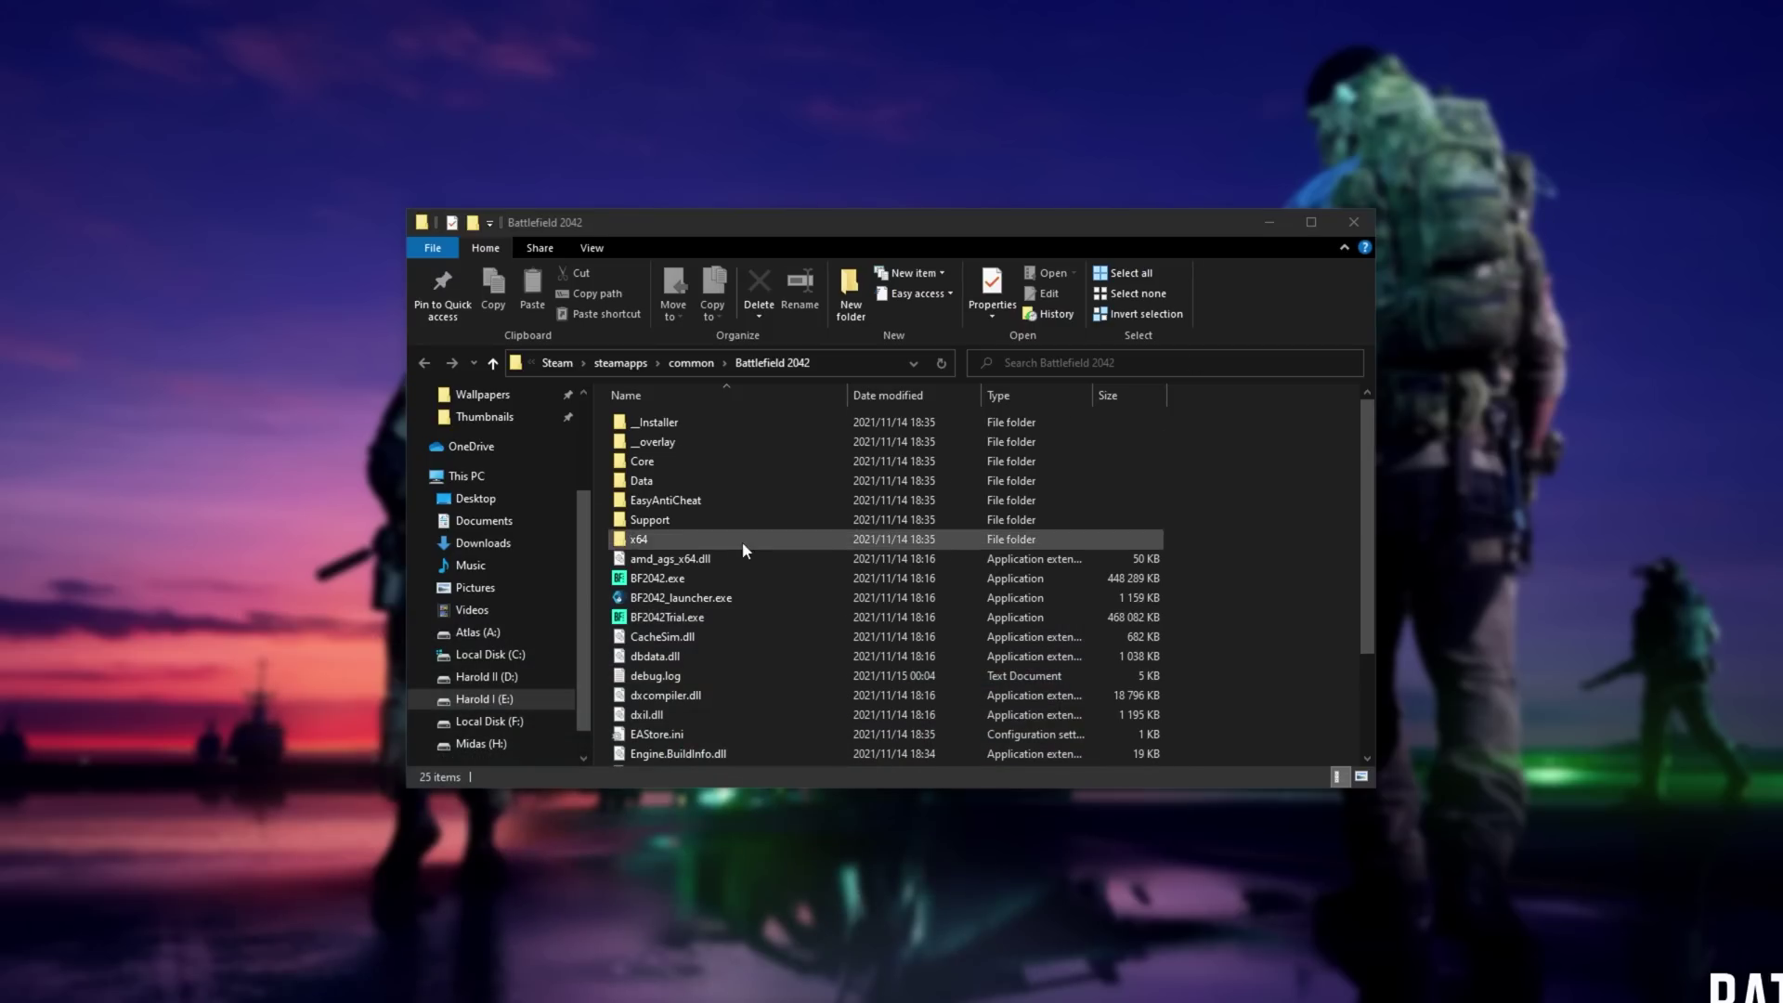
In BF2042.exe's Compatibility properties, disable fullscreen optimizations
left_click(690, 582)
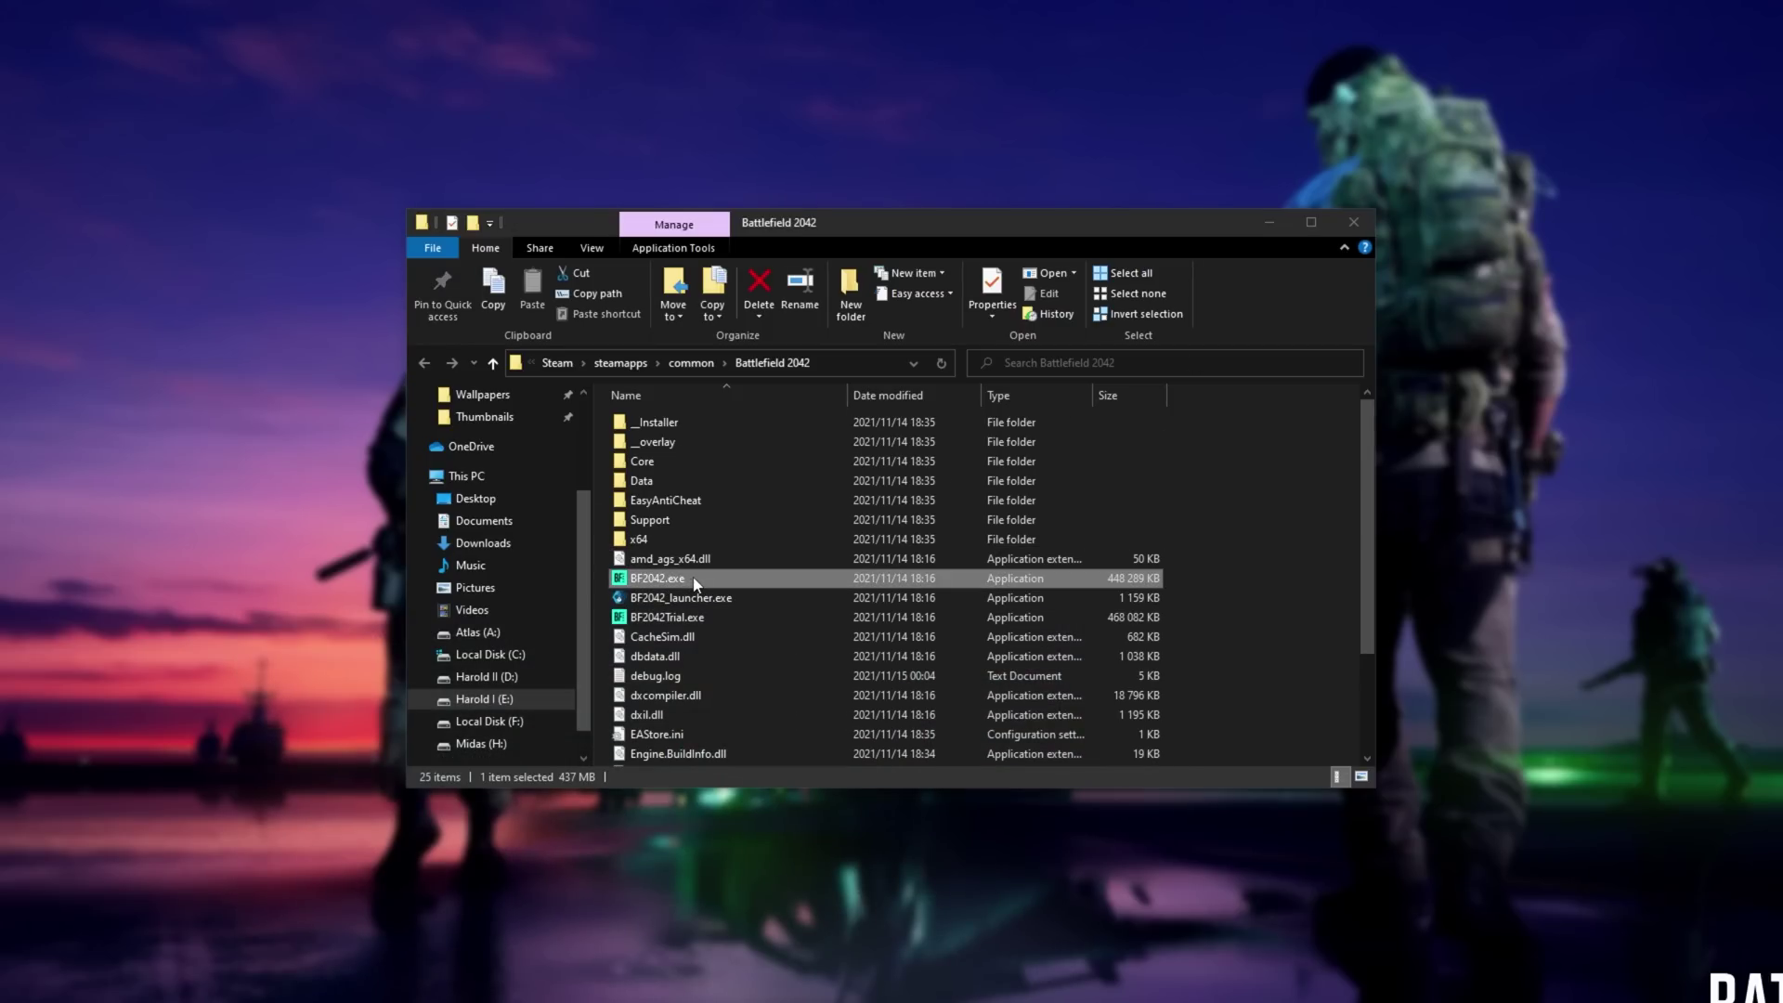
left_click(697, 619)
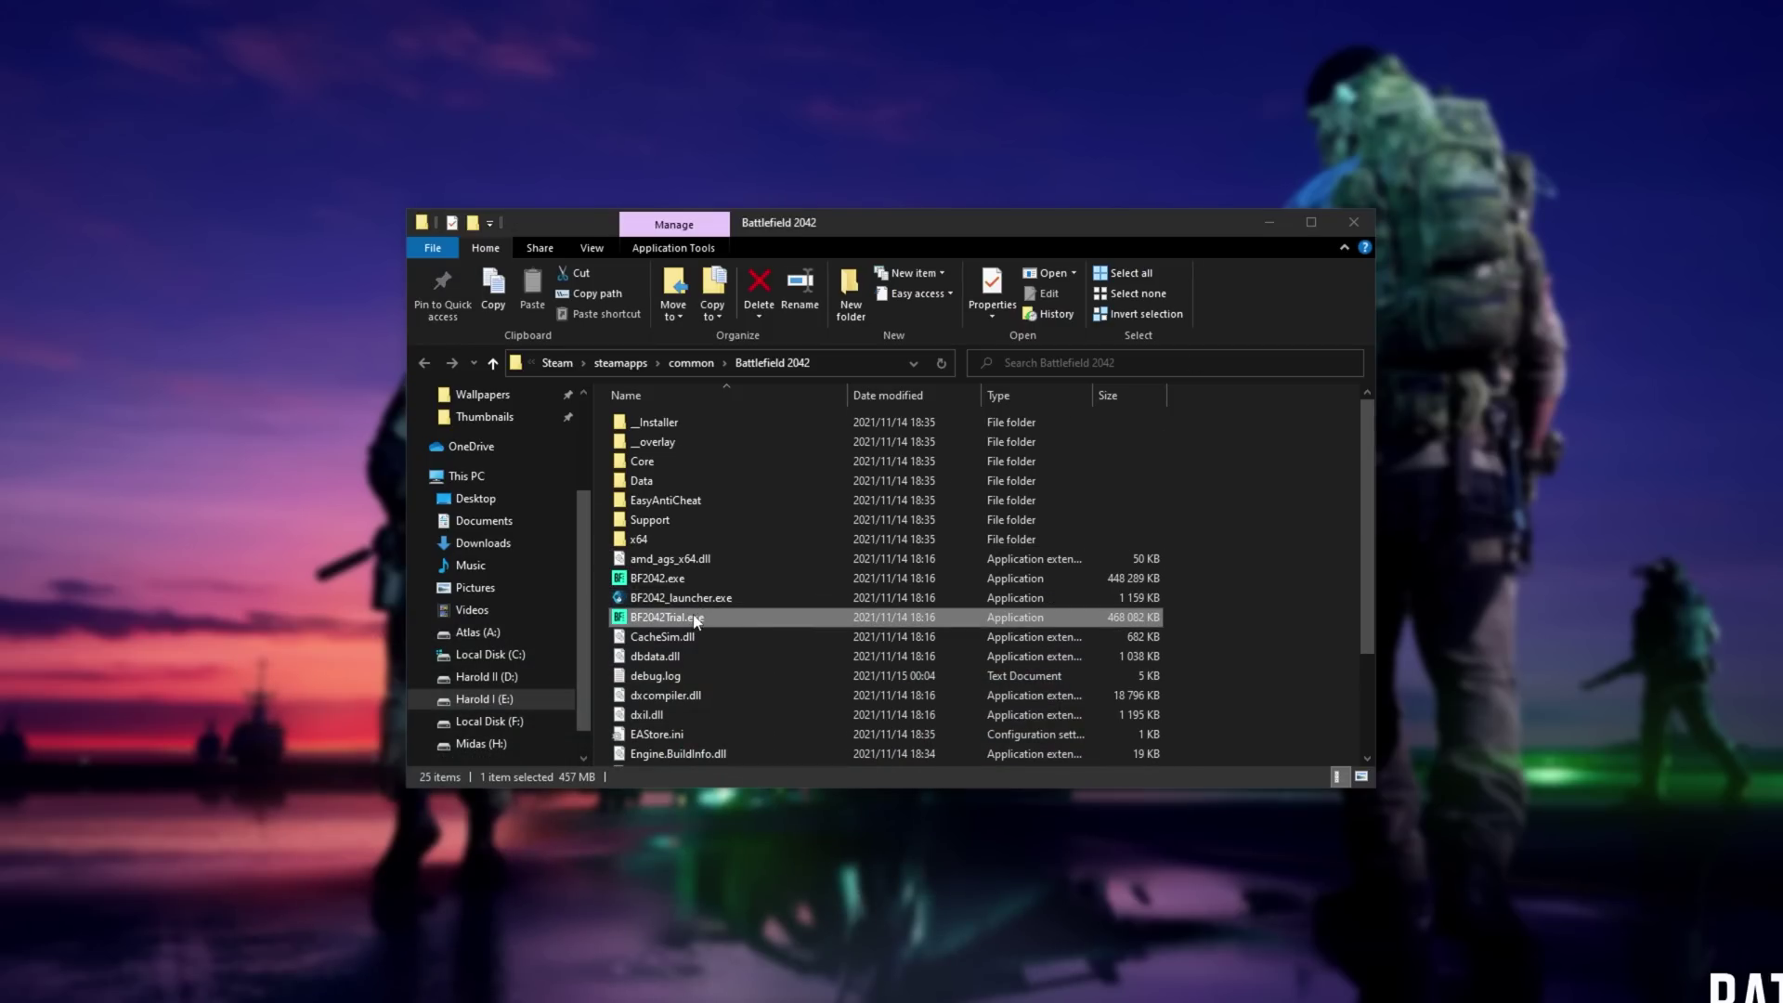
right_click(703, 585)
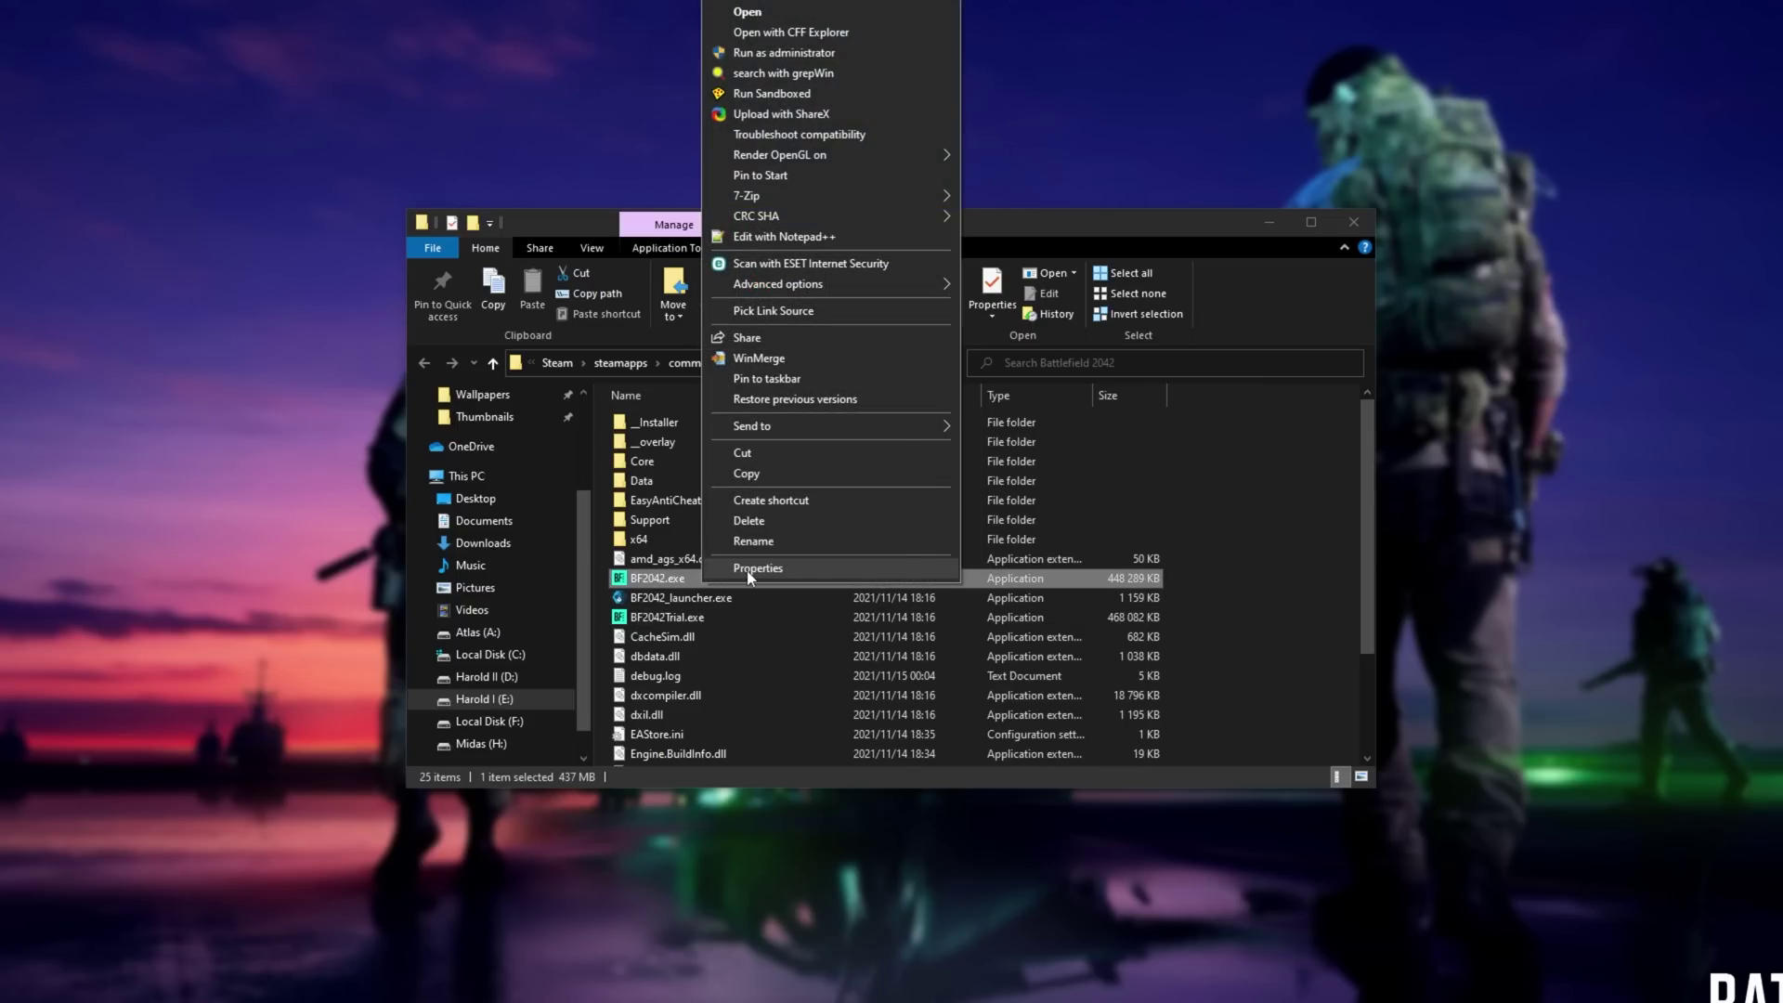
left_click(746, 569)
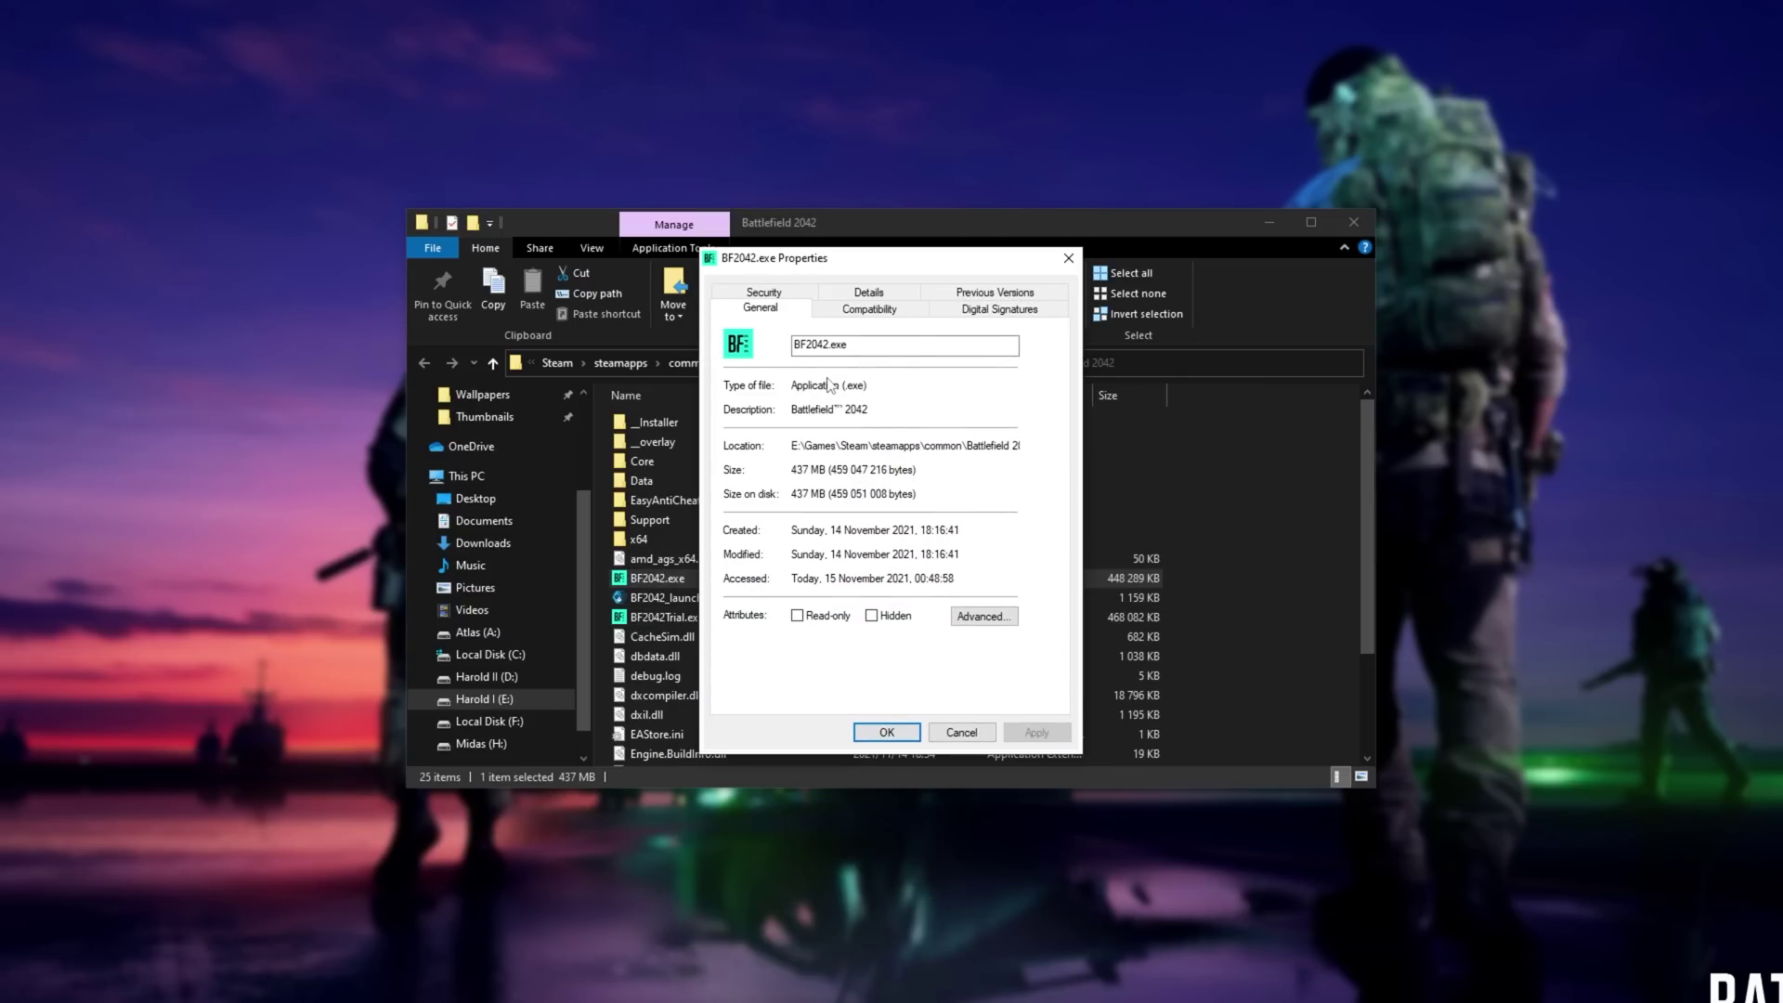
left_click(897, 310)
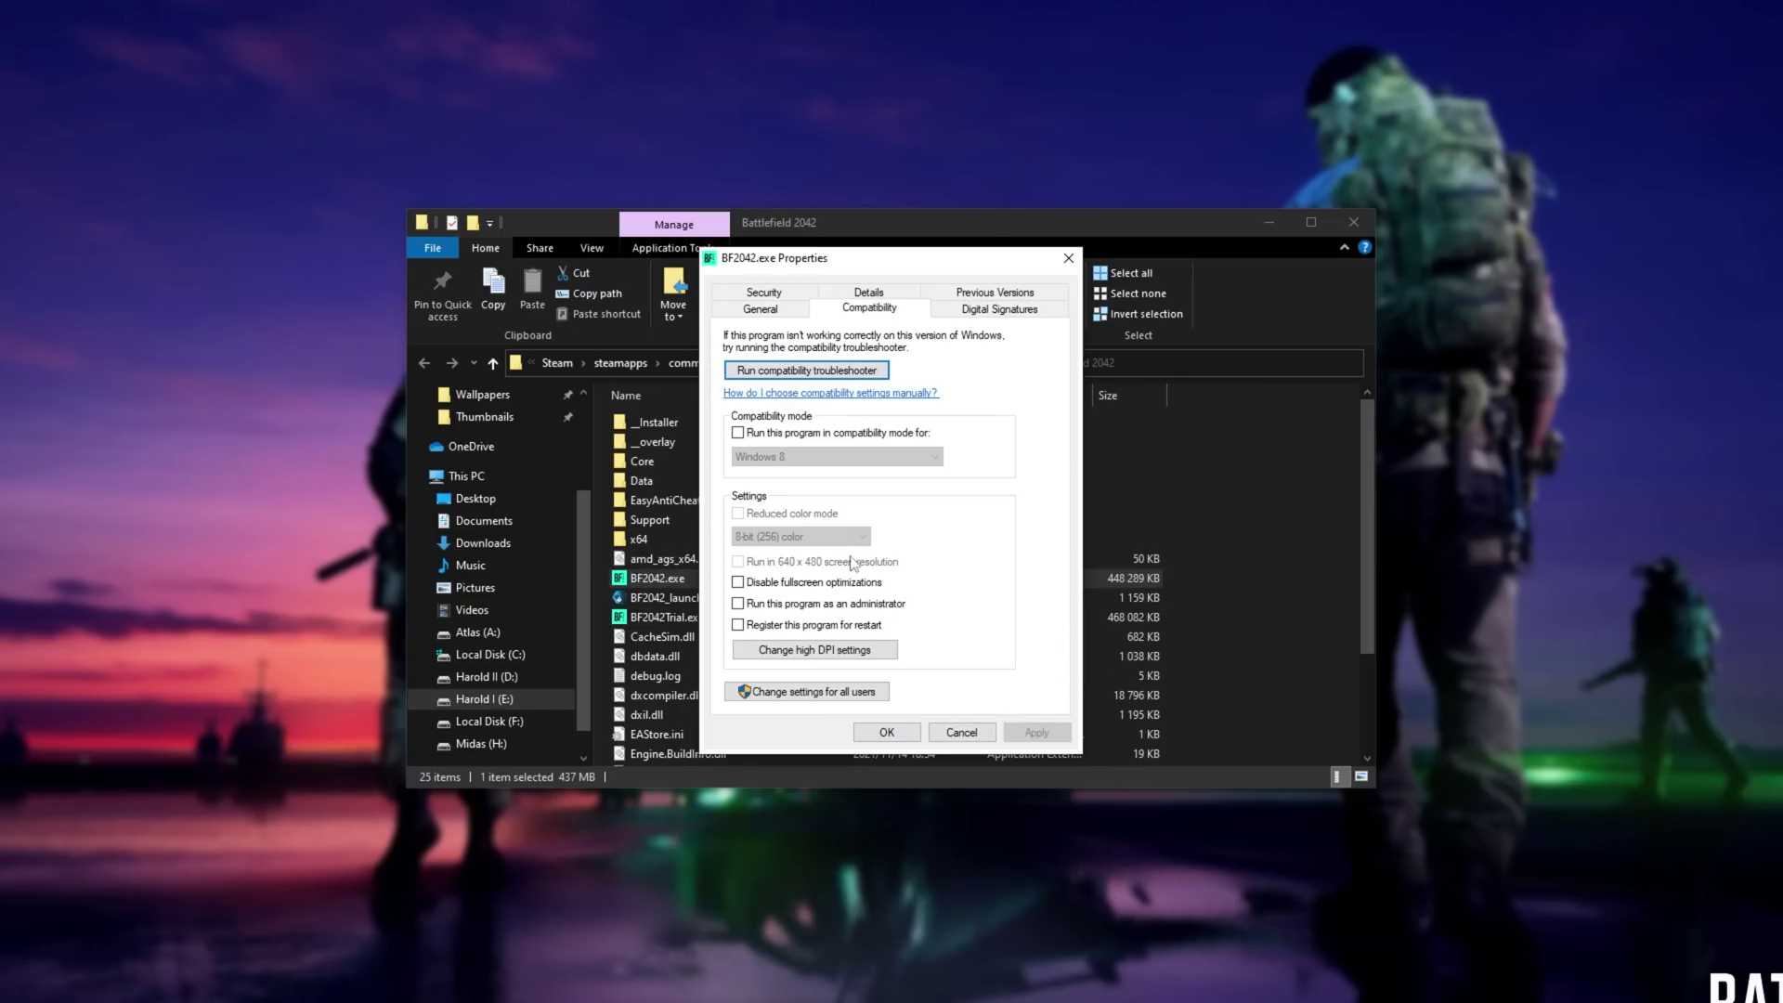
left_click(755, 585)
Override high DPI scaling (performed by Application), apply the changes, and copy the game folder path
left_click(814, 650)
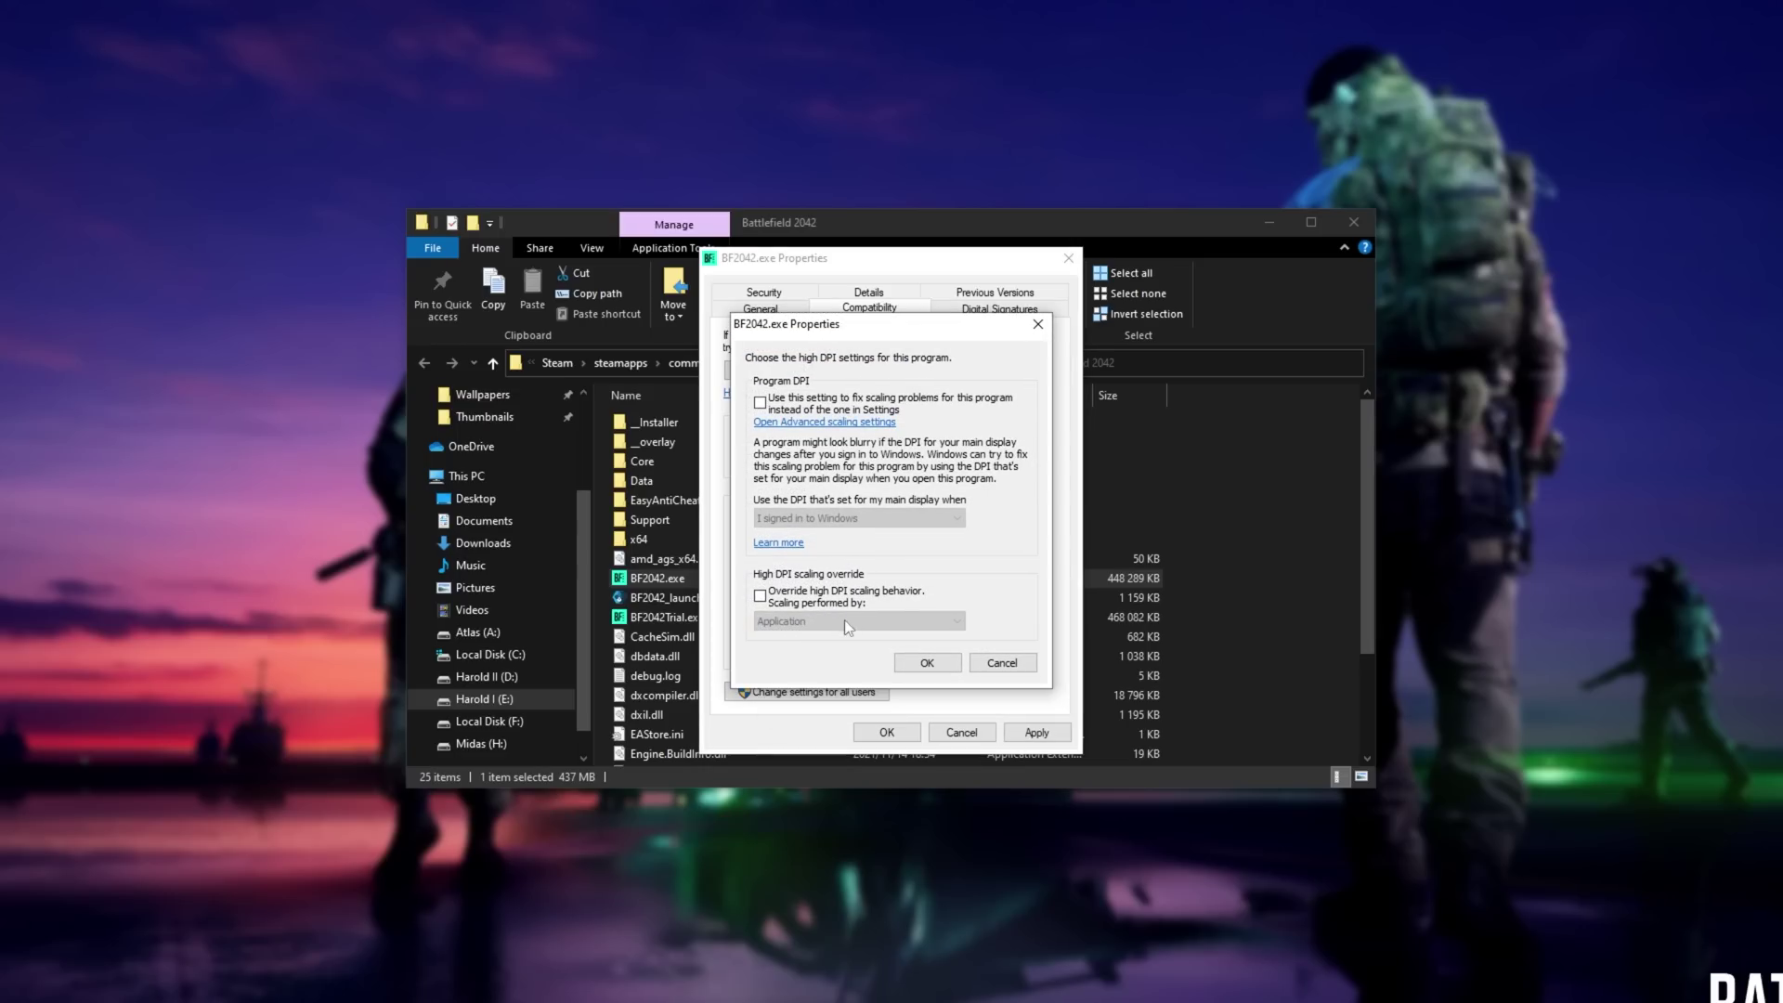
left_click(826, 596)
left_click(820, 622)
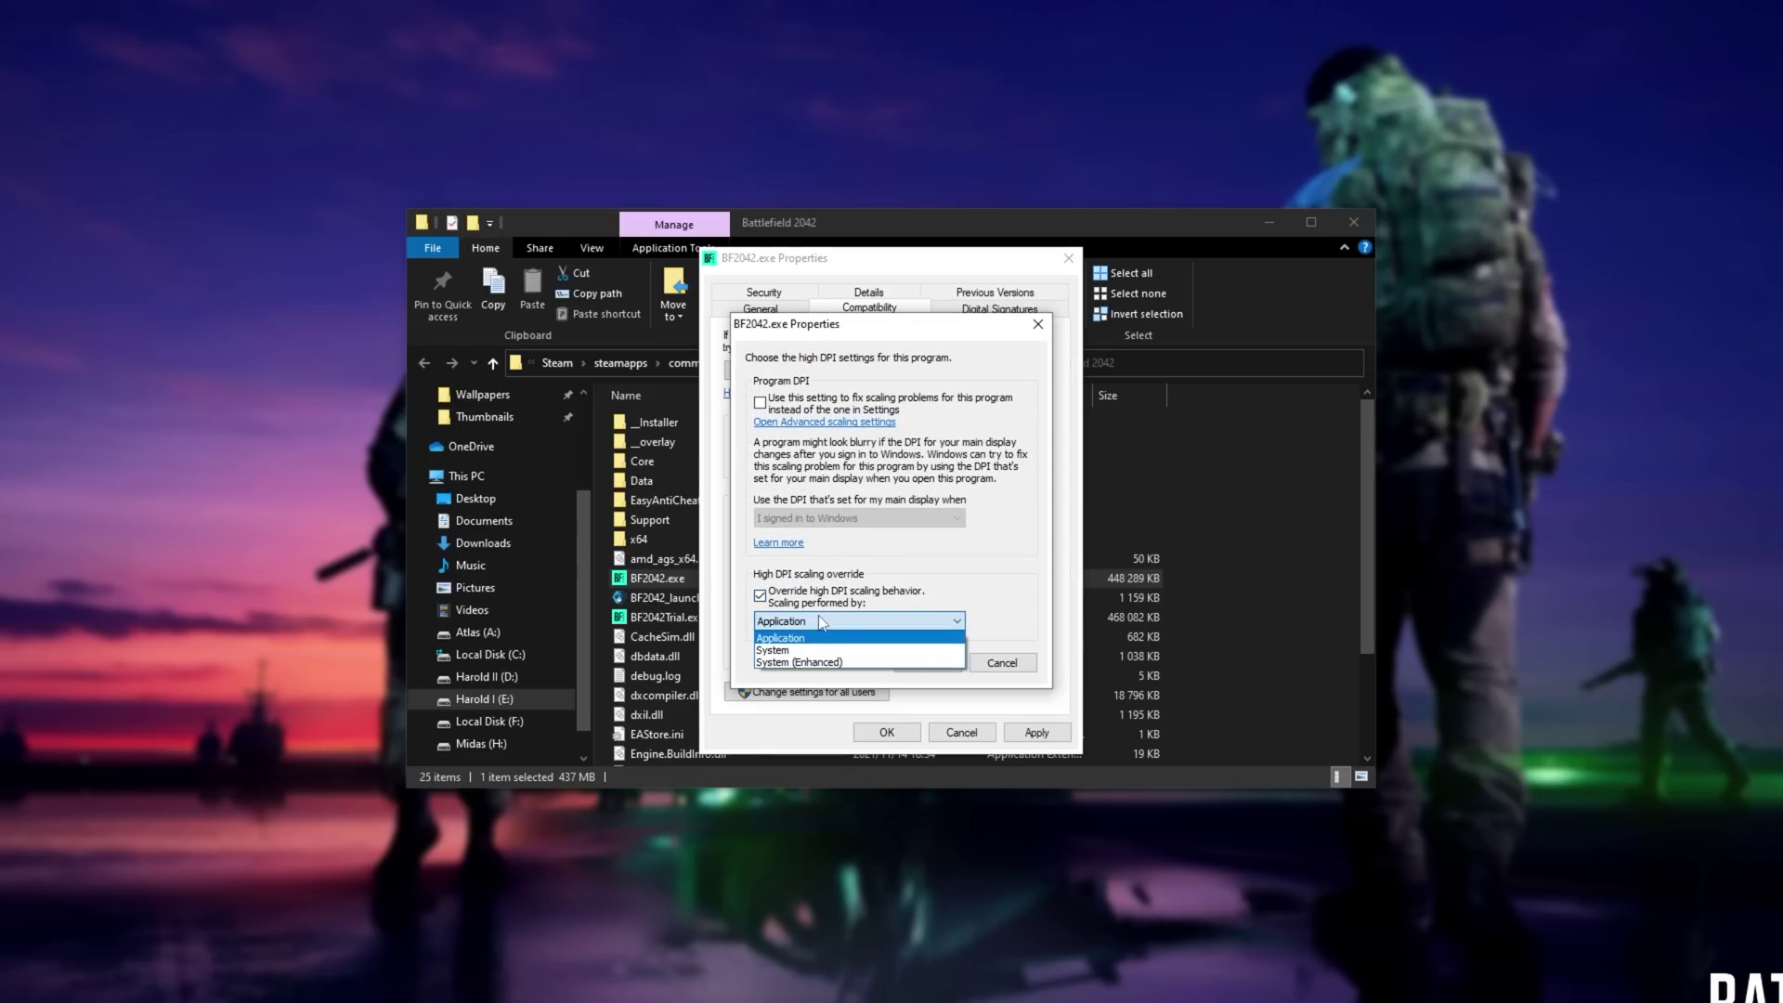
left_click(823, 633)
left_click(927, 662)
left_click(1016, 731)
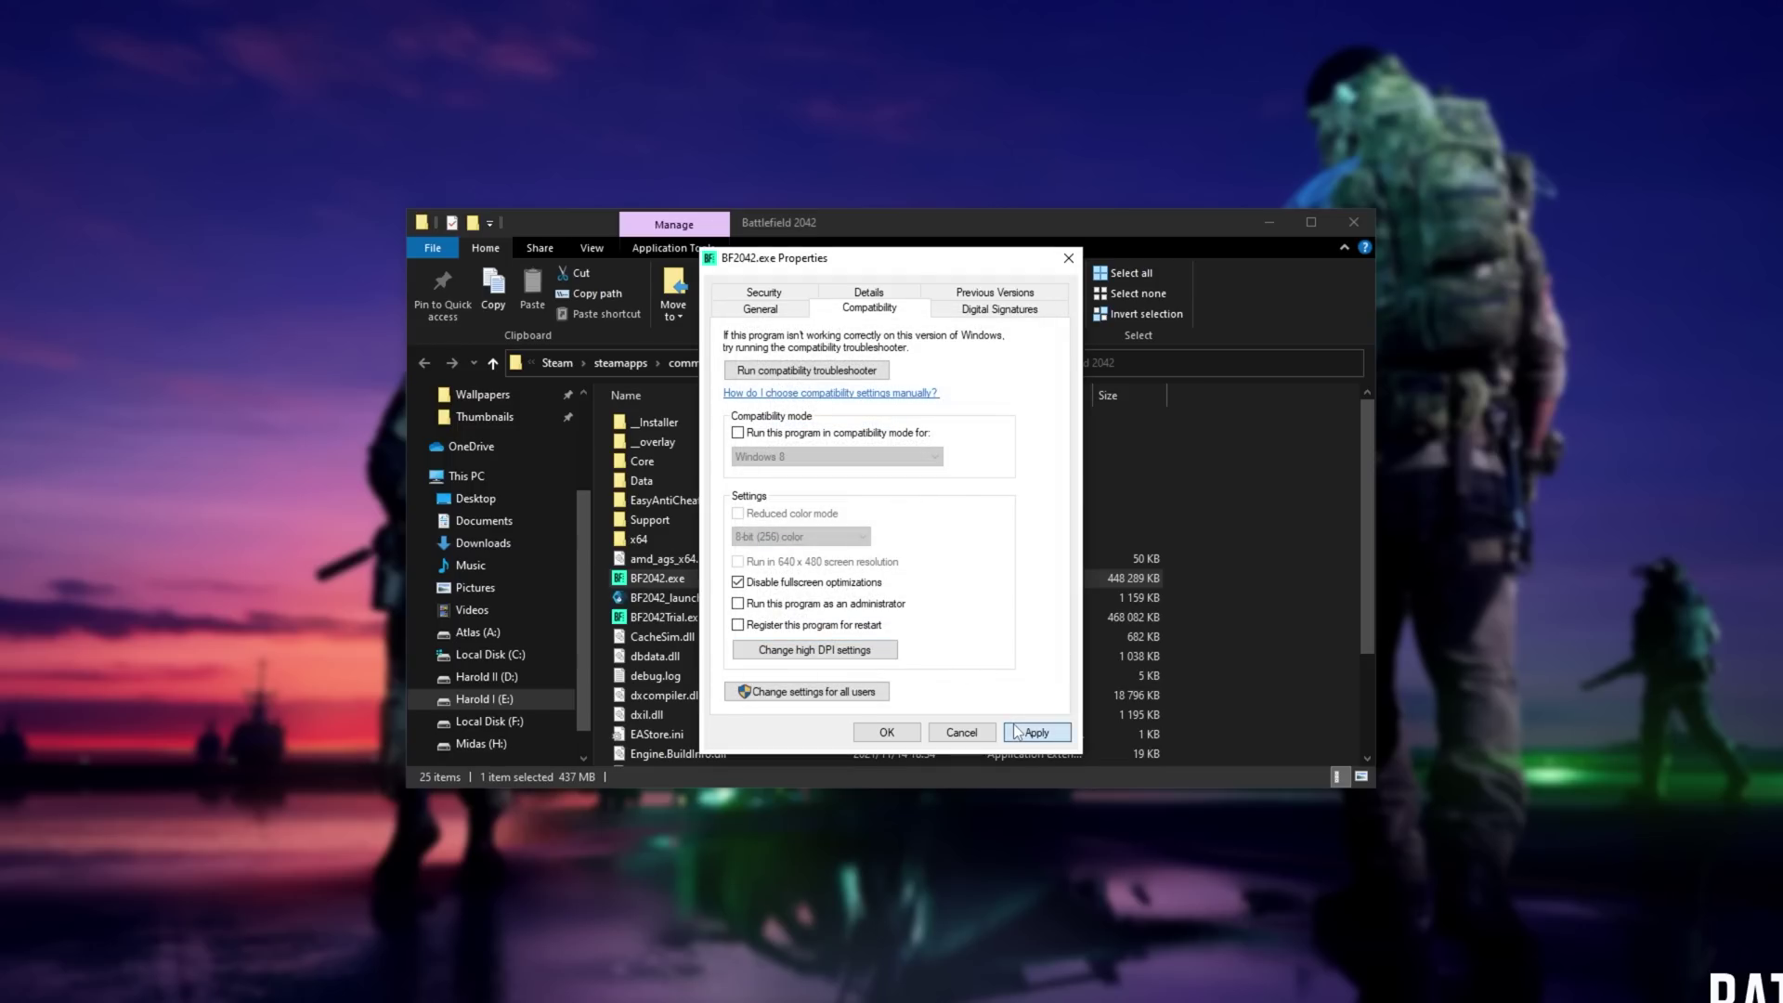
left_click(880, 733)
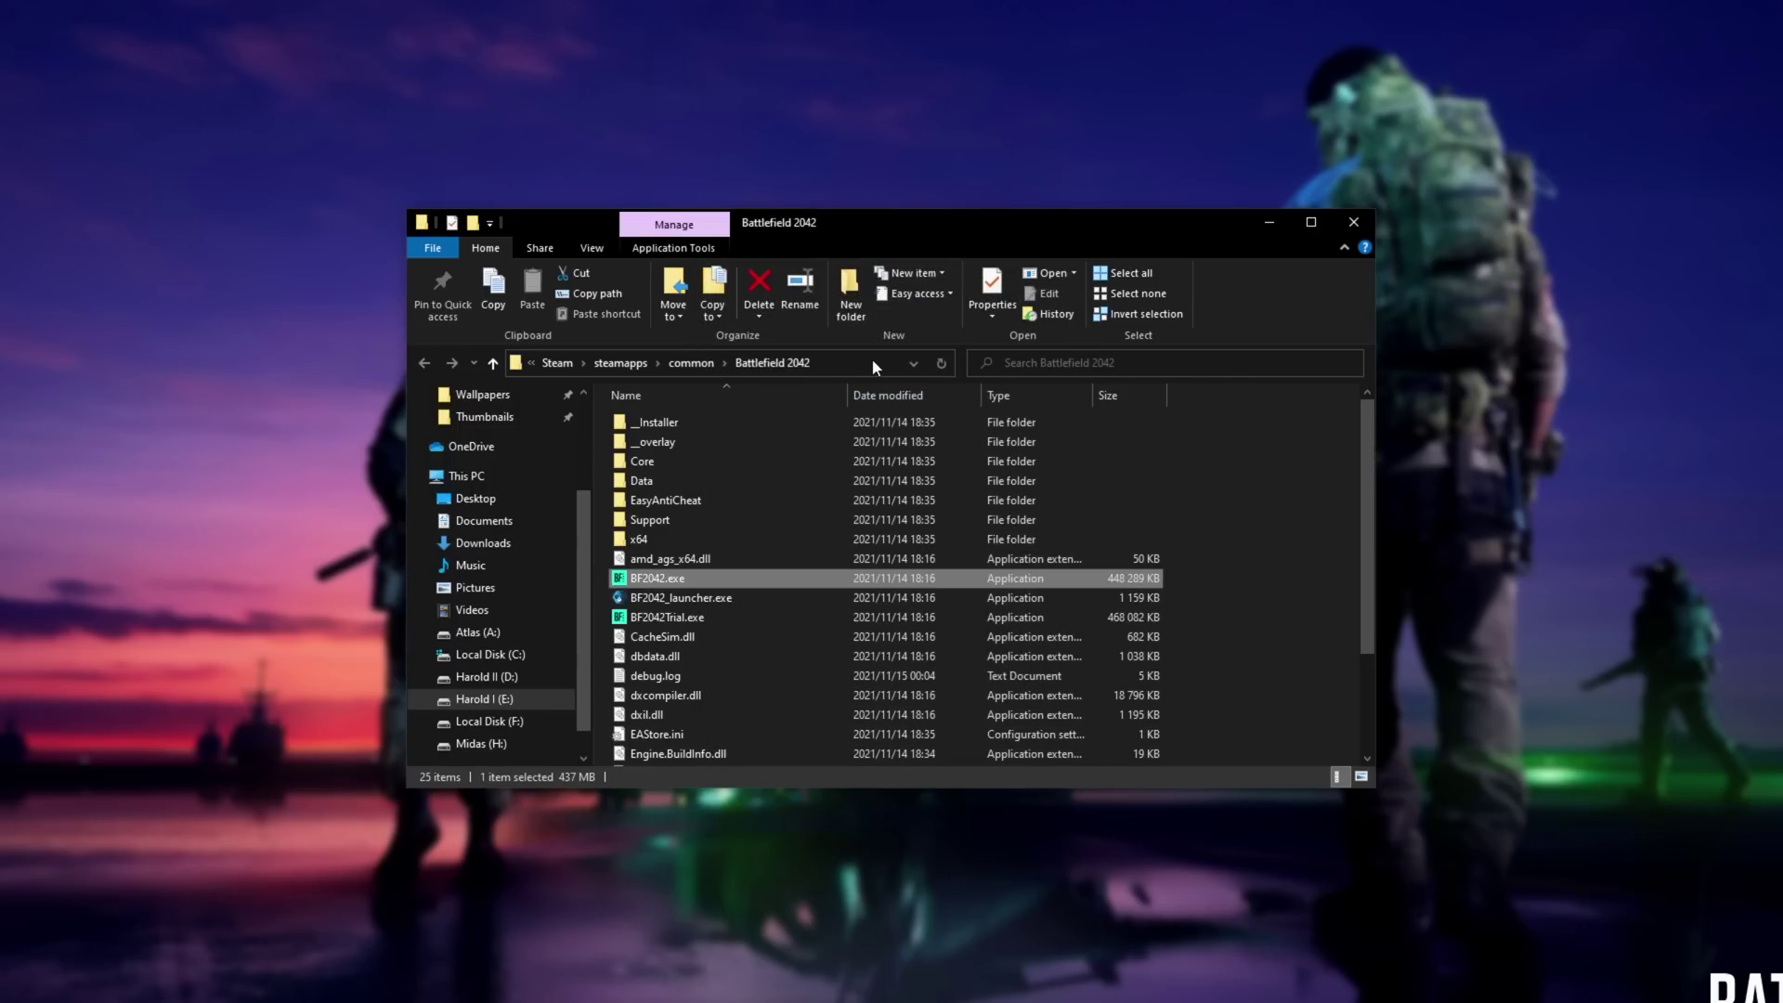
left_click(872, 362)
right_click(816, 365)
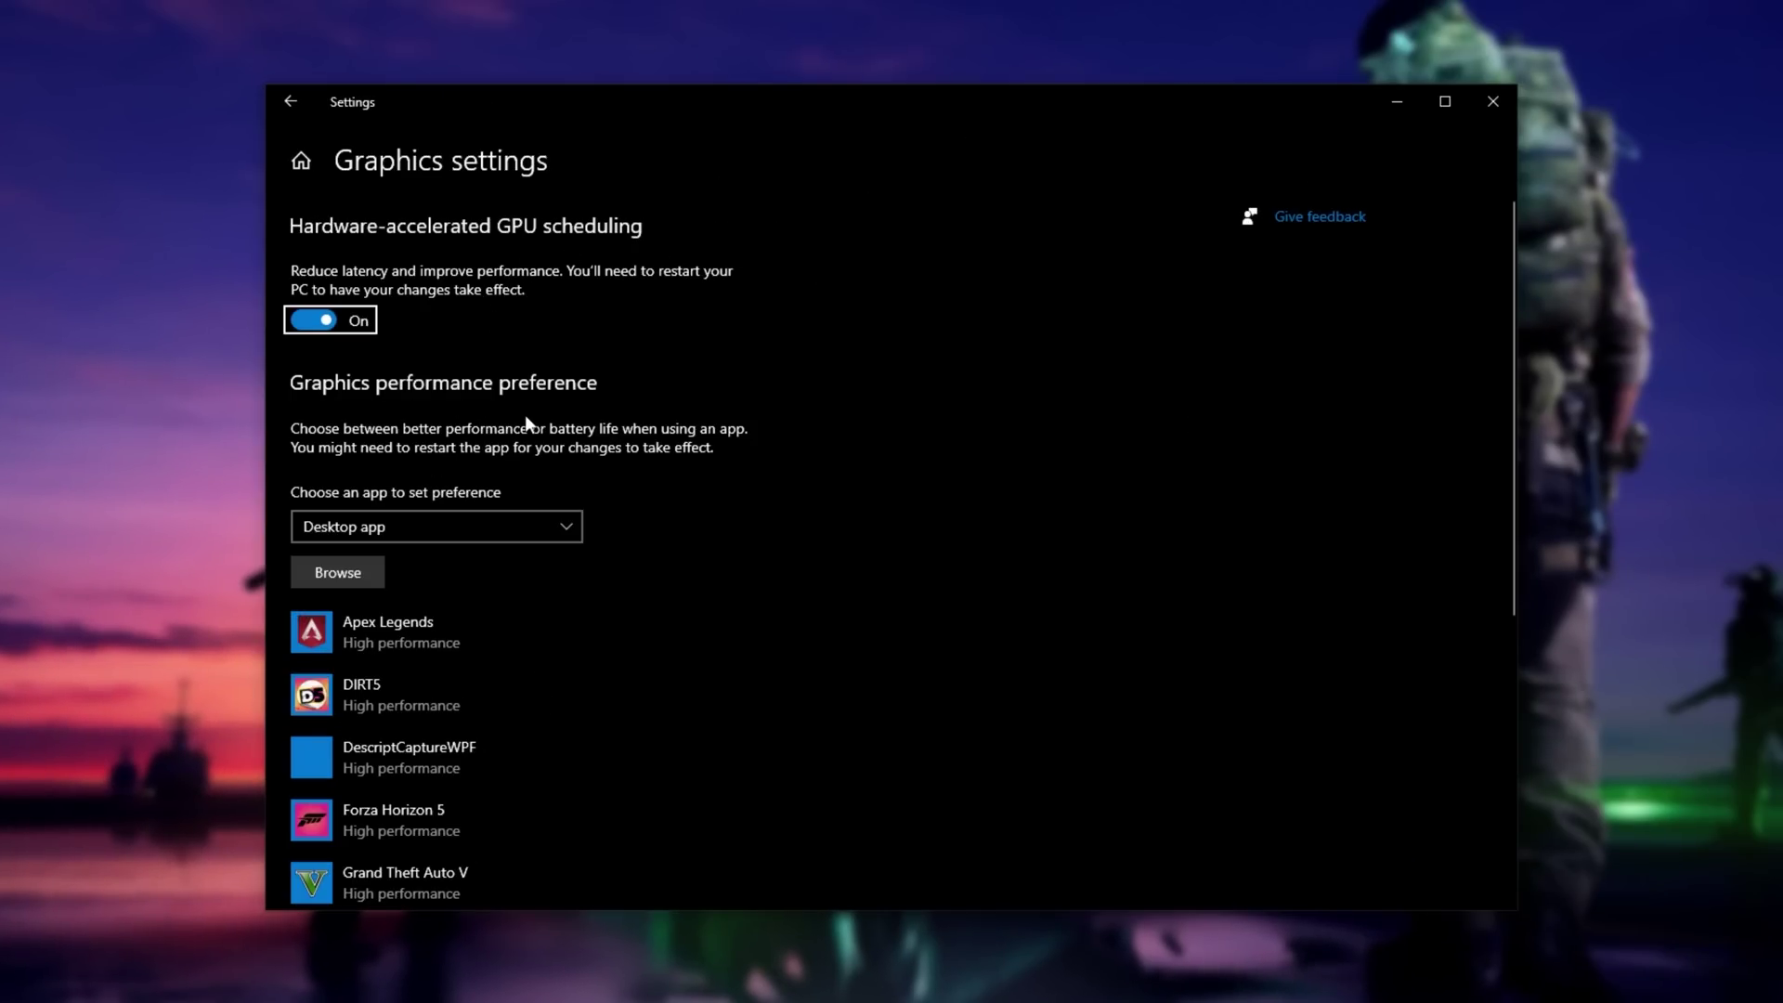
Browse to the pasted Battlefield 2042 folder and add BF2042.exe to the graphics preference list
scroll(526, 418, "down", 3)
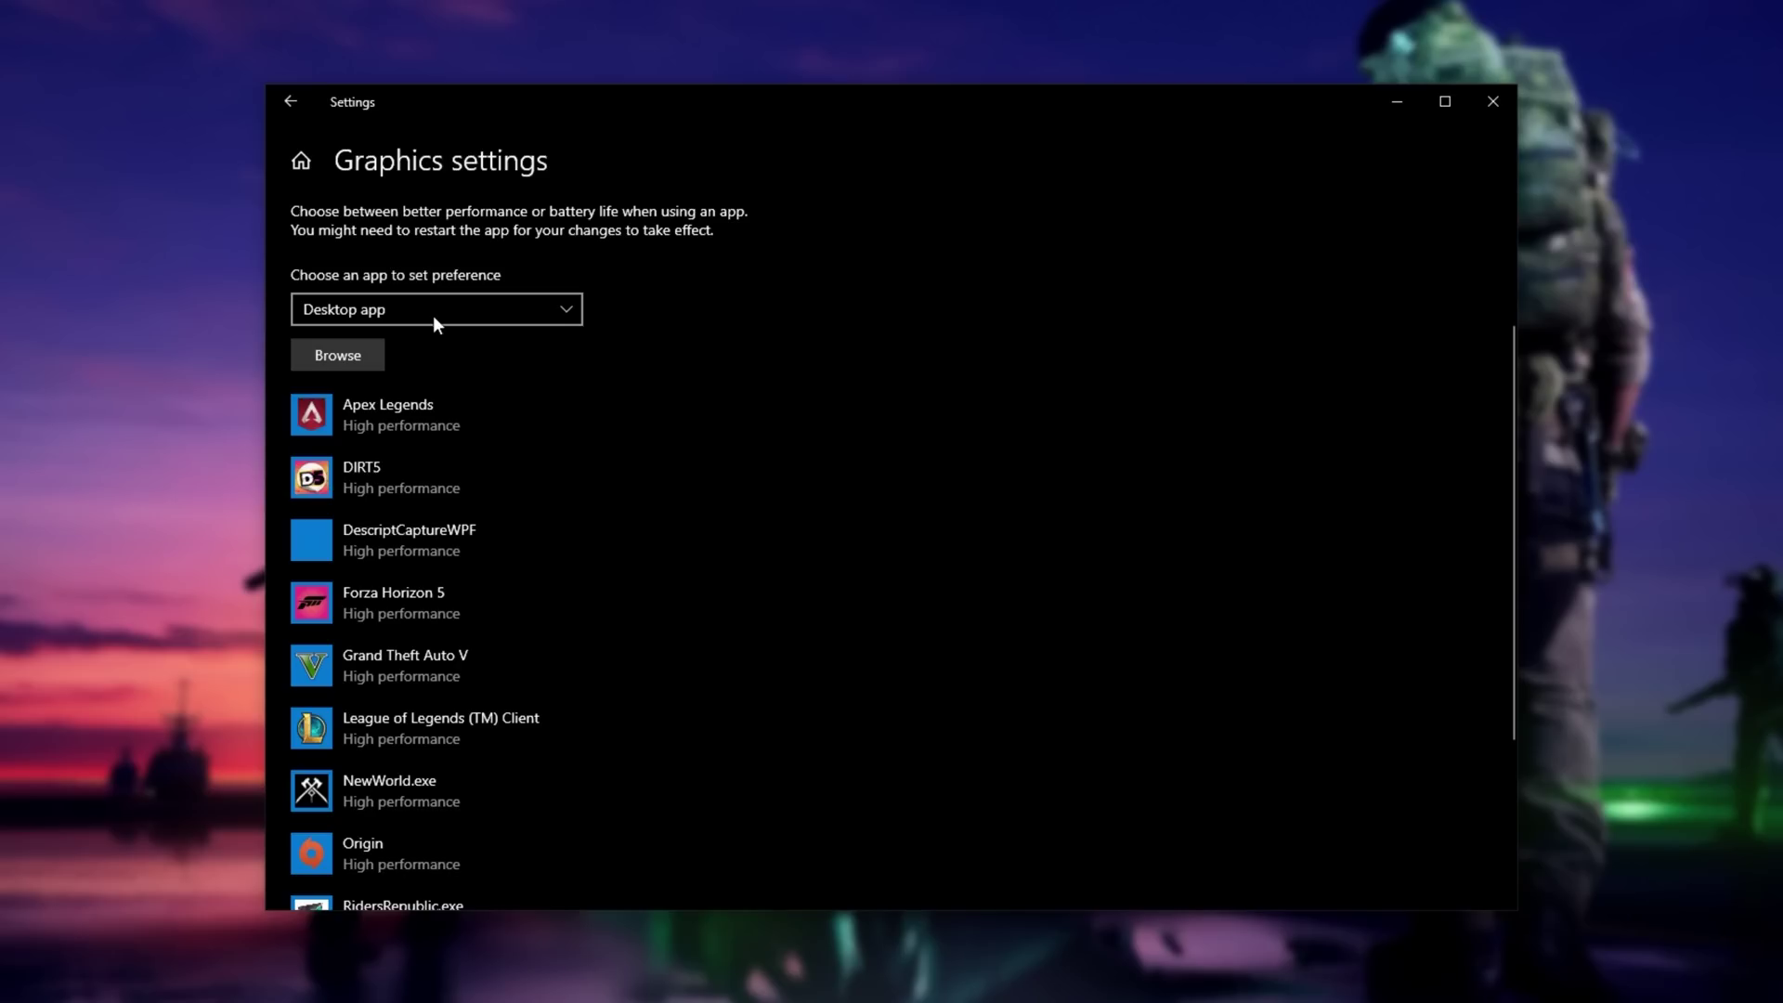
left_click(355, 352)
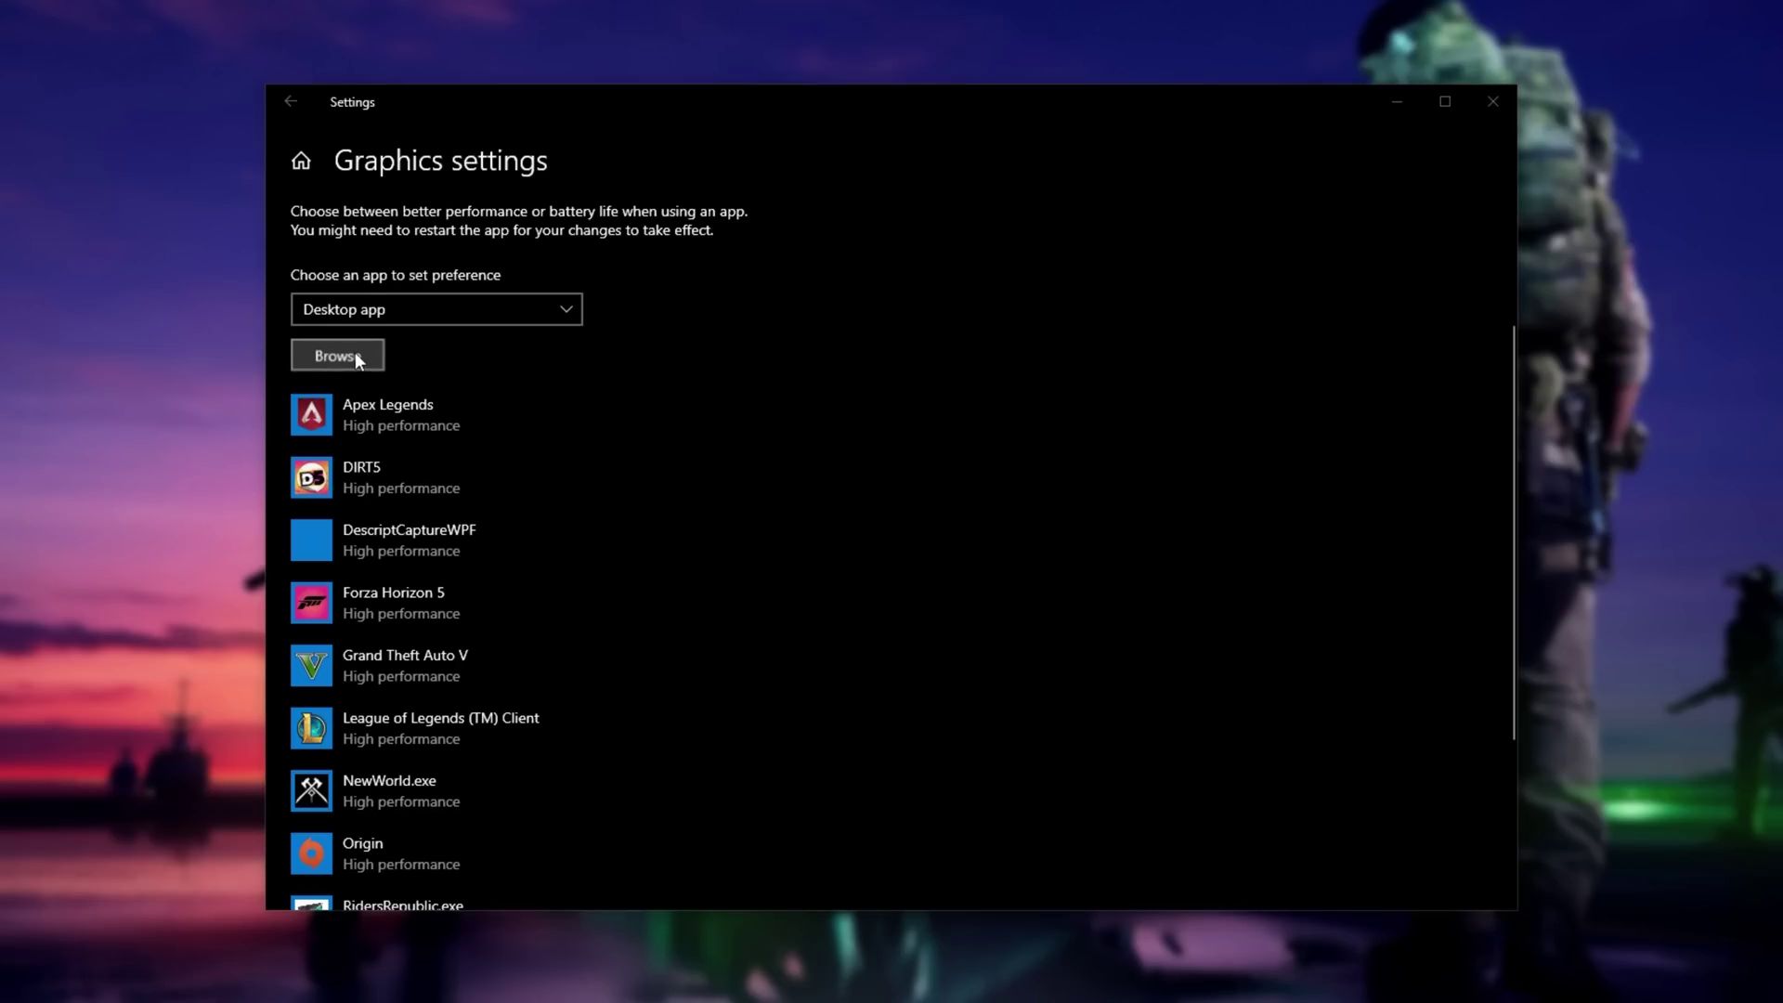
left_click(1038, 178)
left_click(1013, 179)
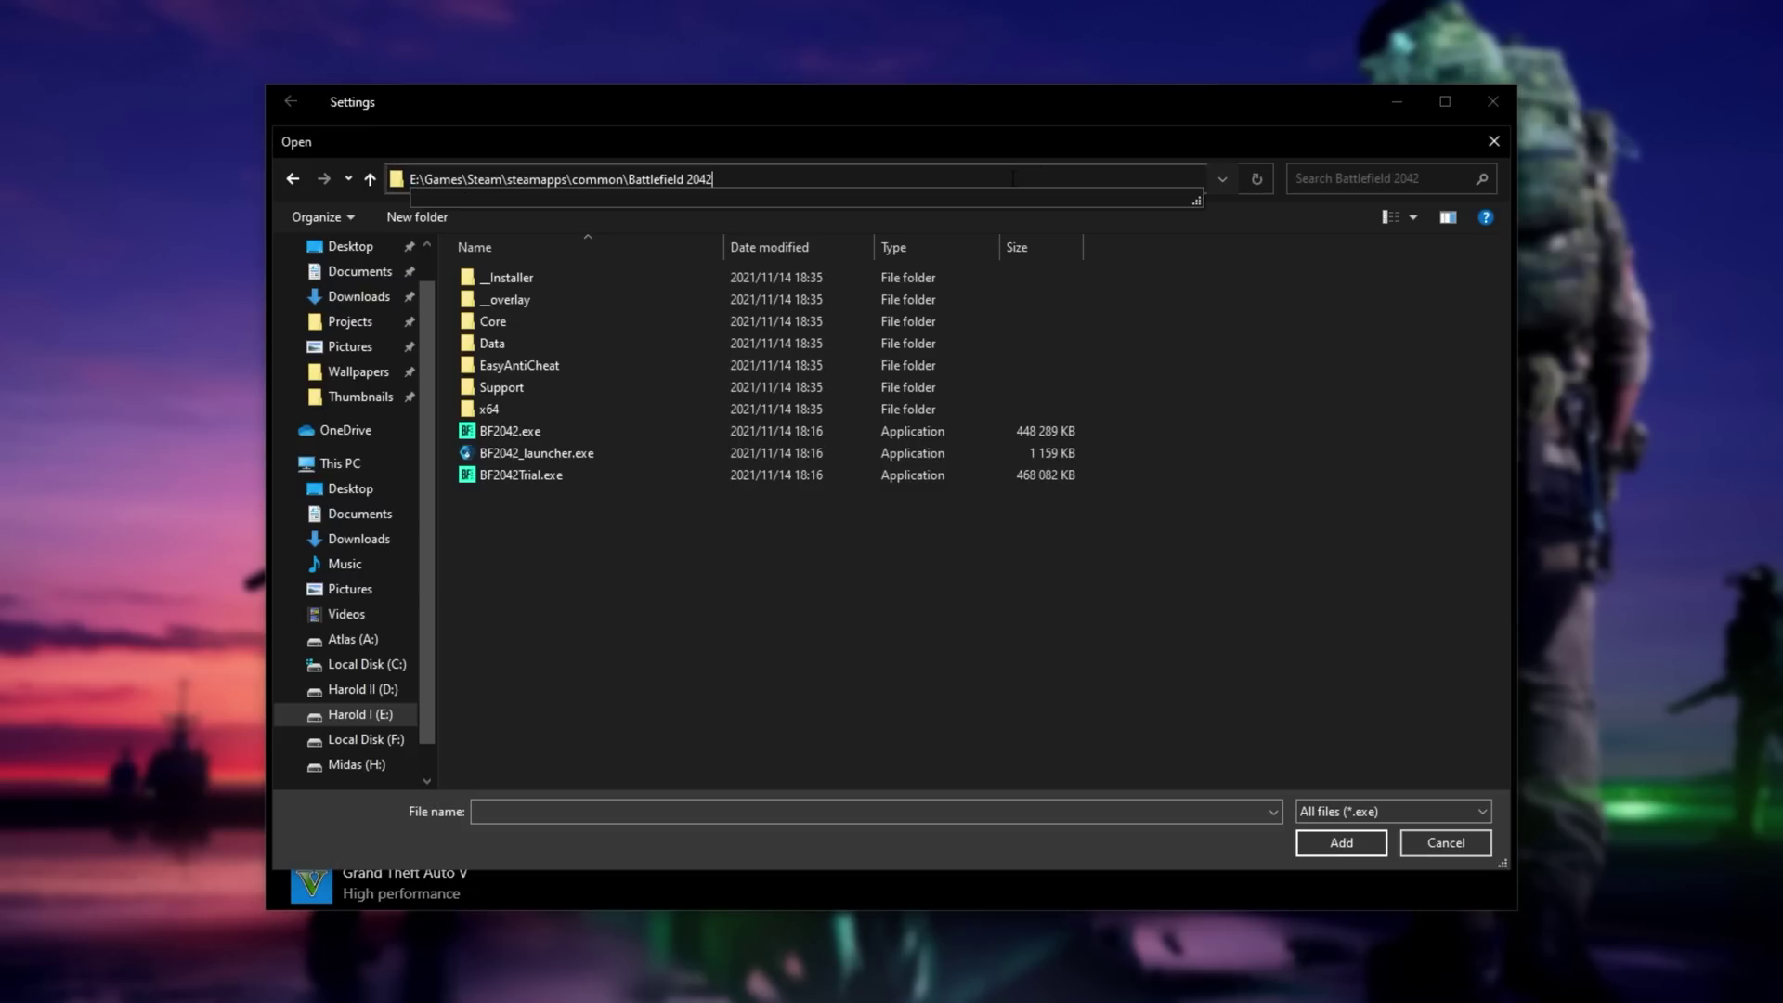
left_click(1074, 232)
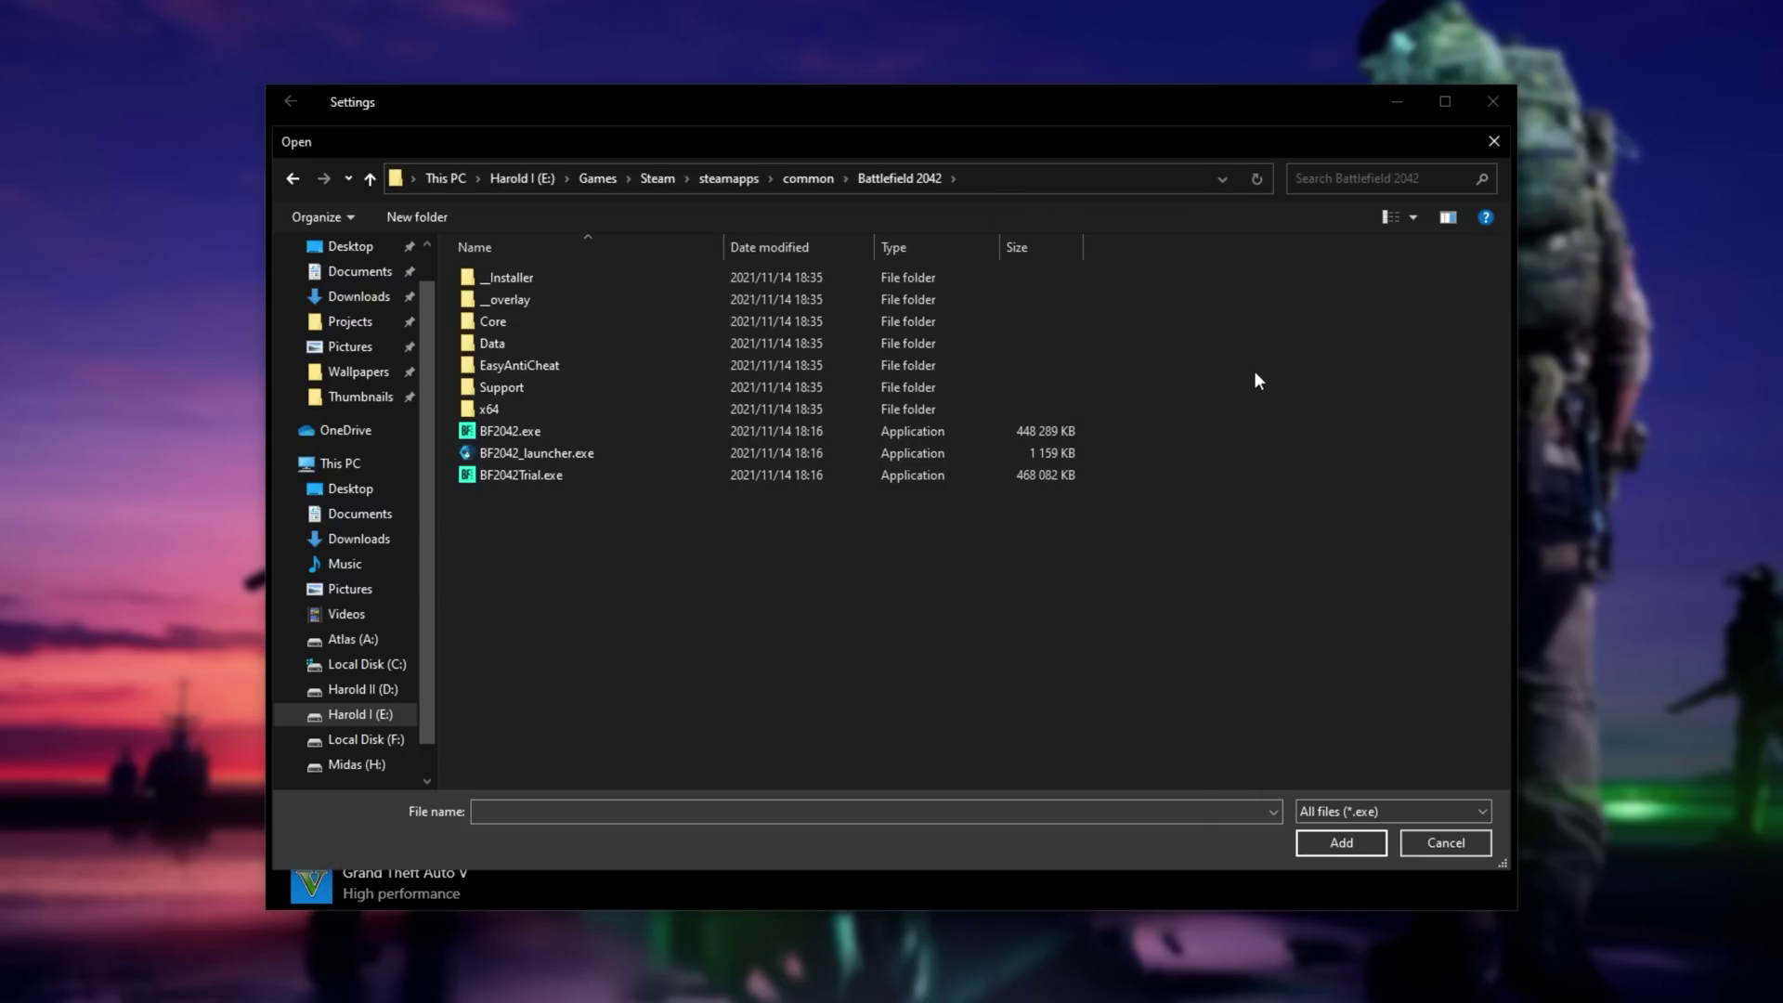
left_click(803, 440)
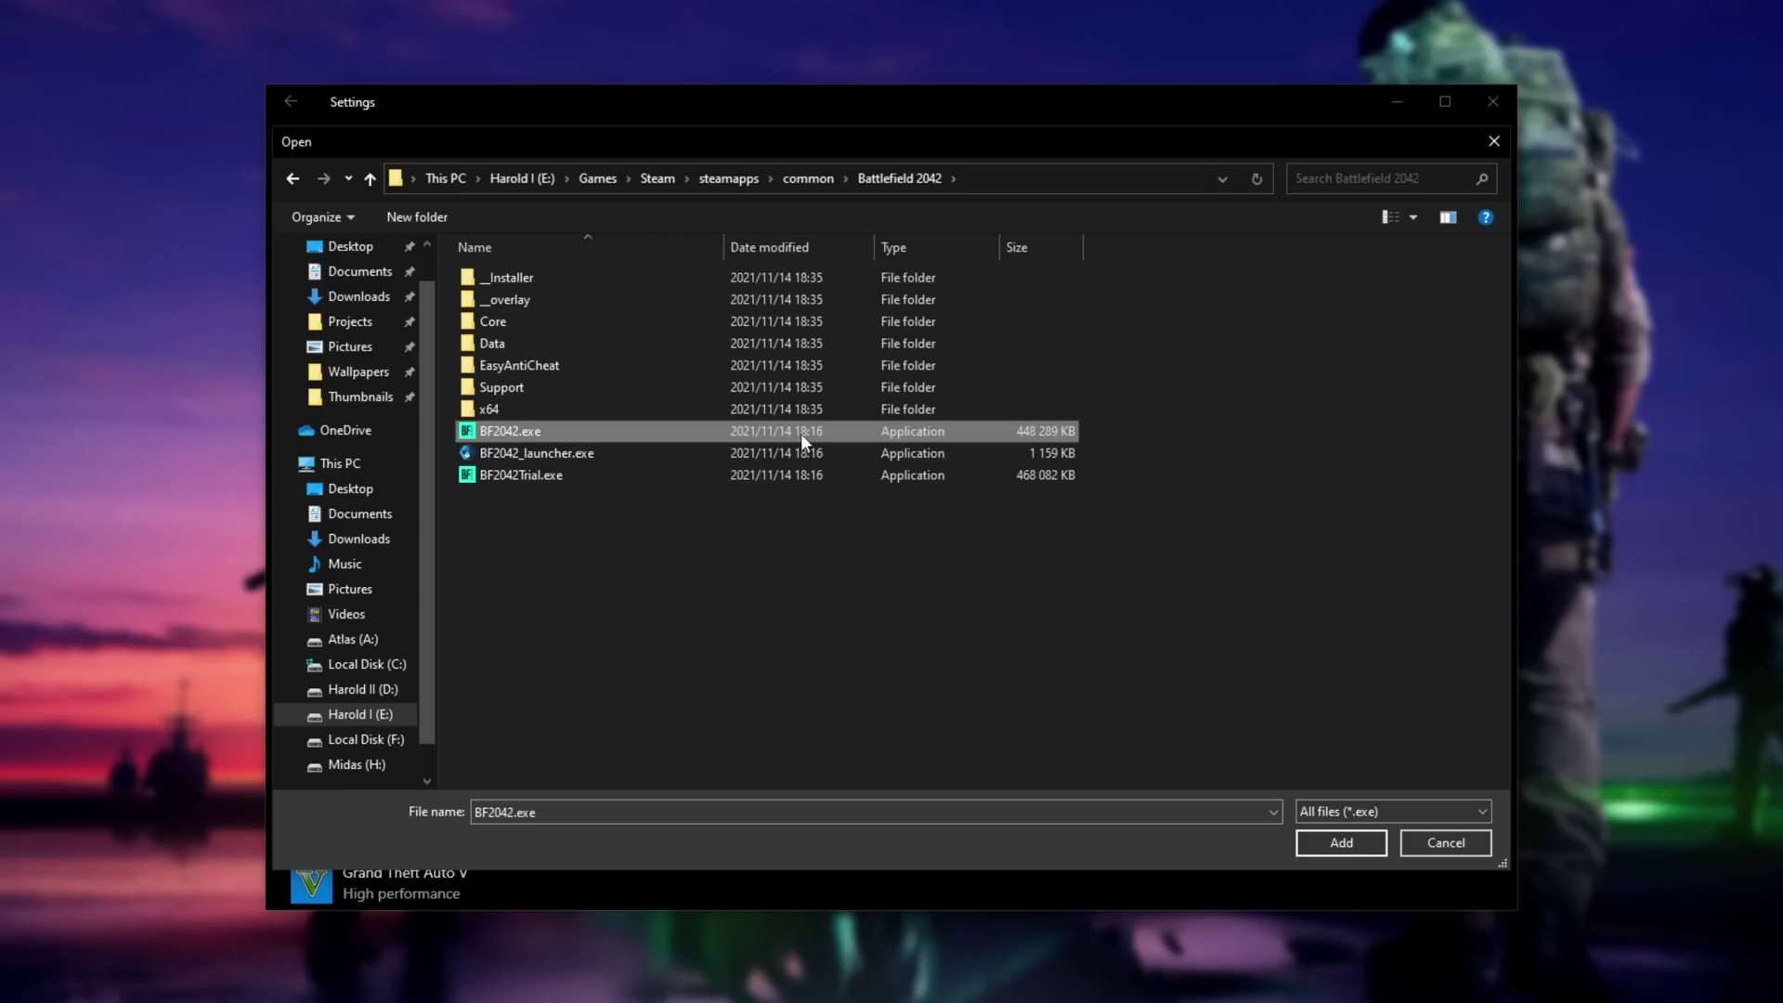
double_click(660, 433)
Set Battlefield 2042's graphics preference to High performance and save
scroll(658, 442, "down", 3)
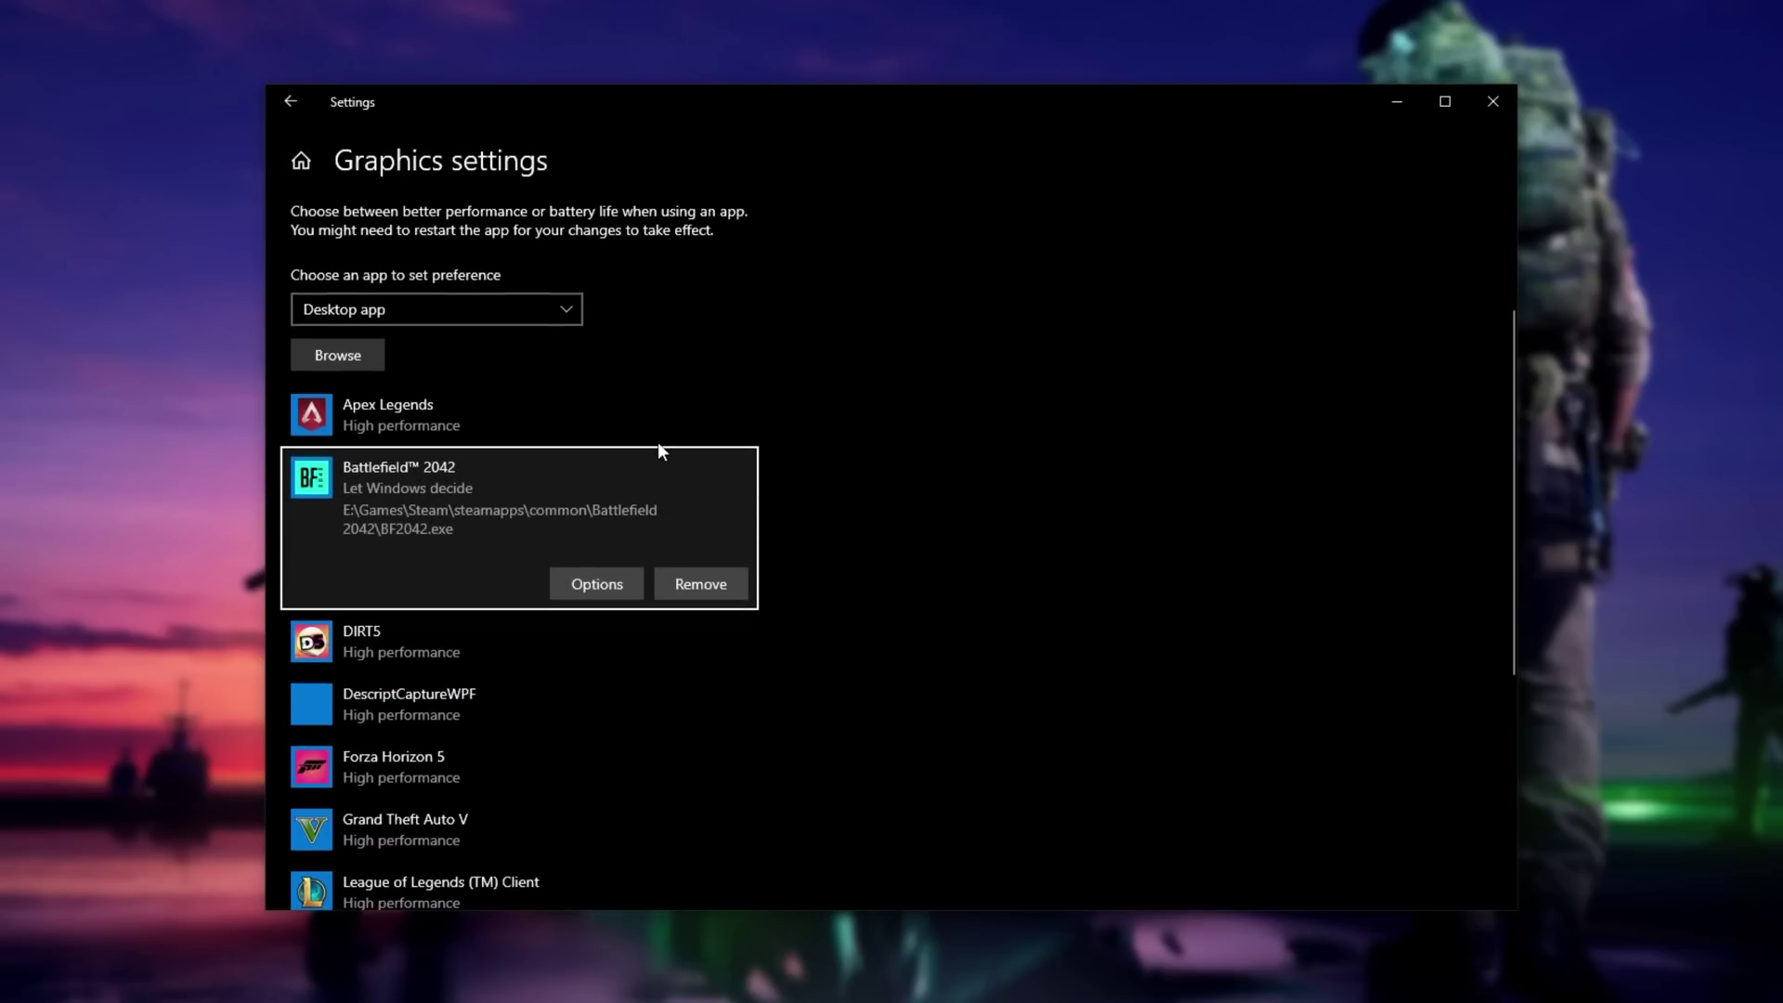
left_click(563, 583)
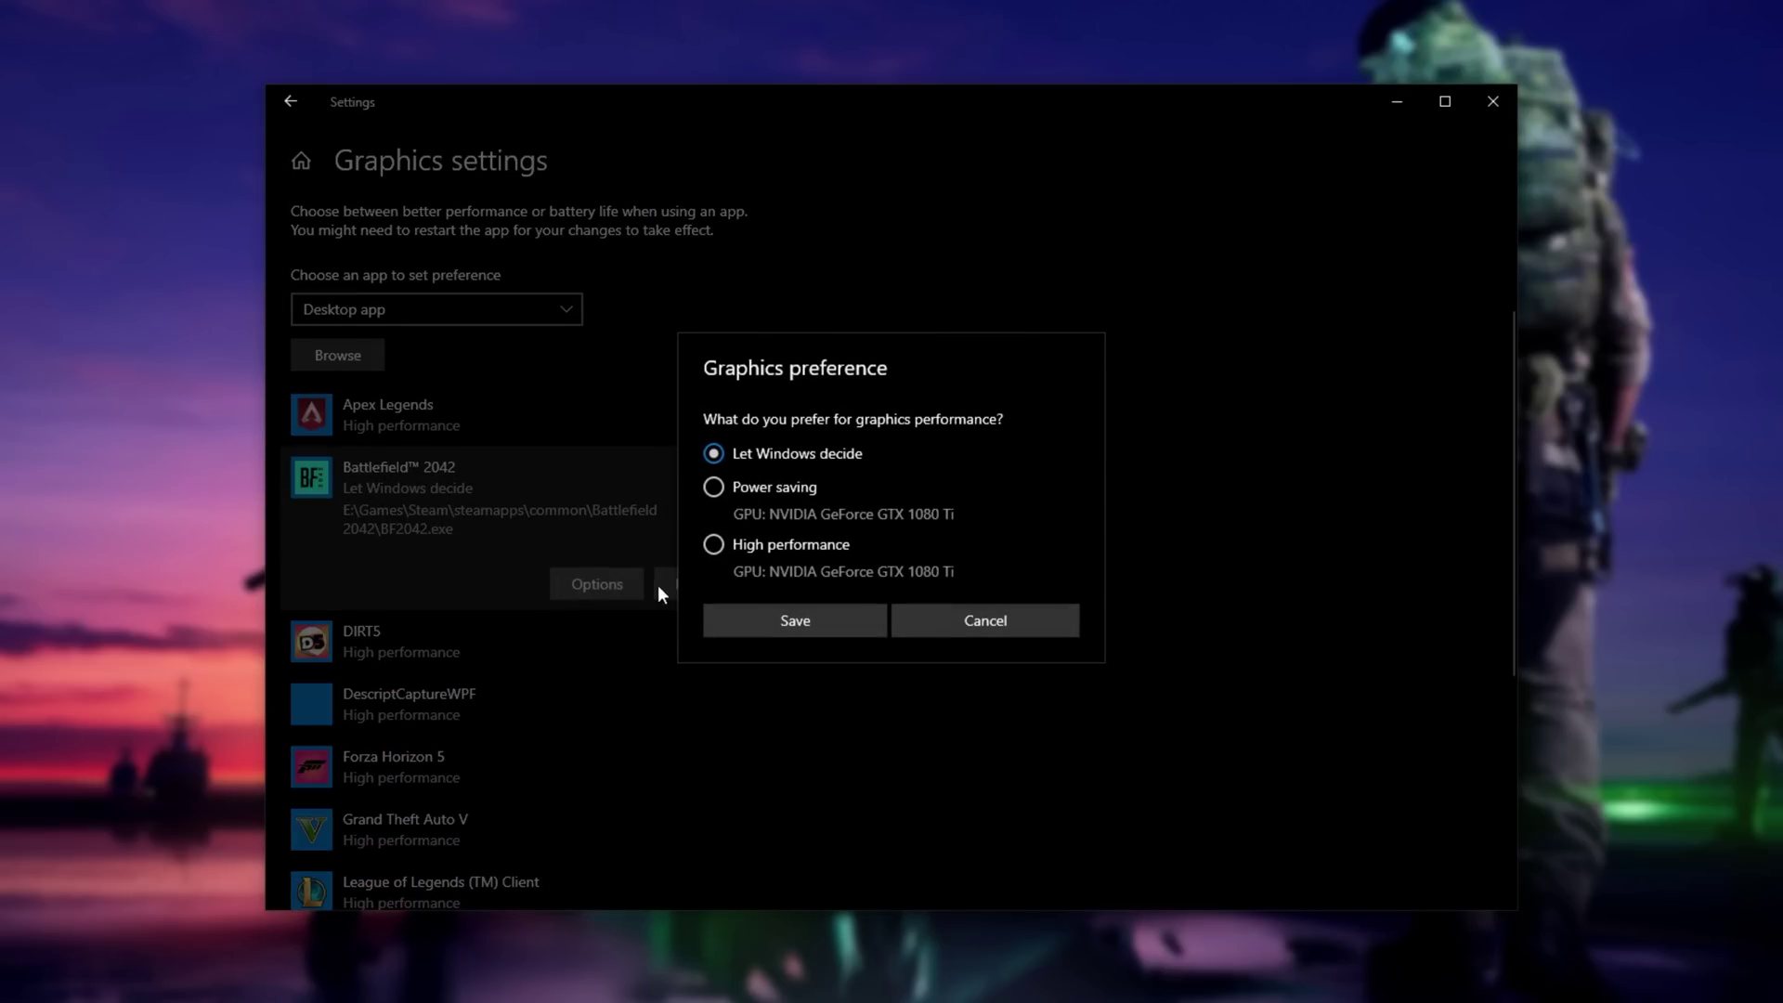
left_click(789, 544)
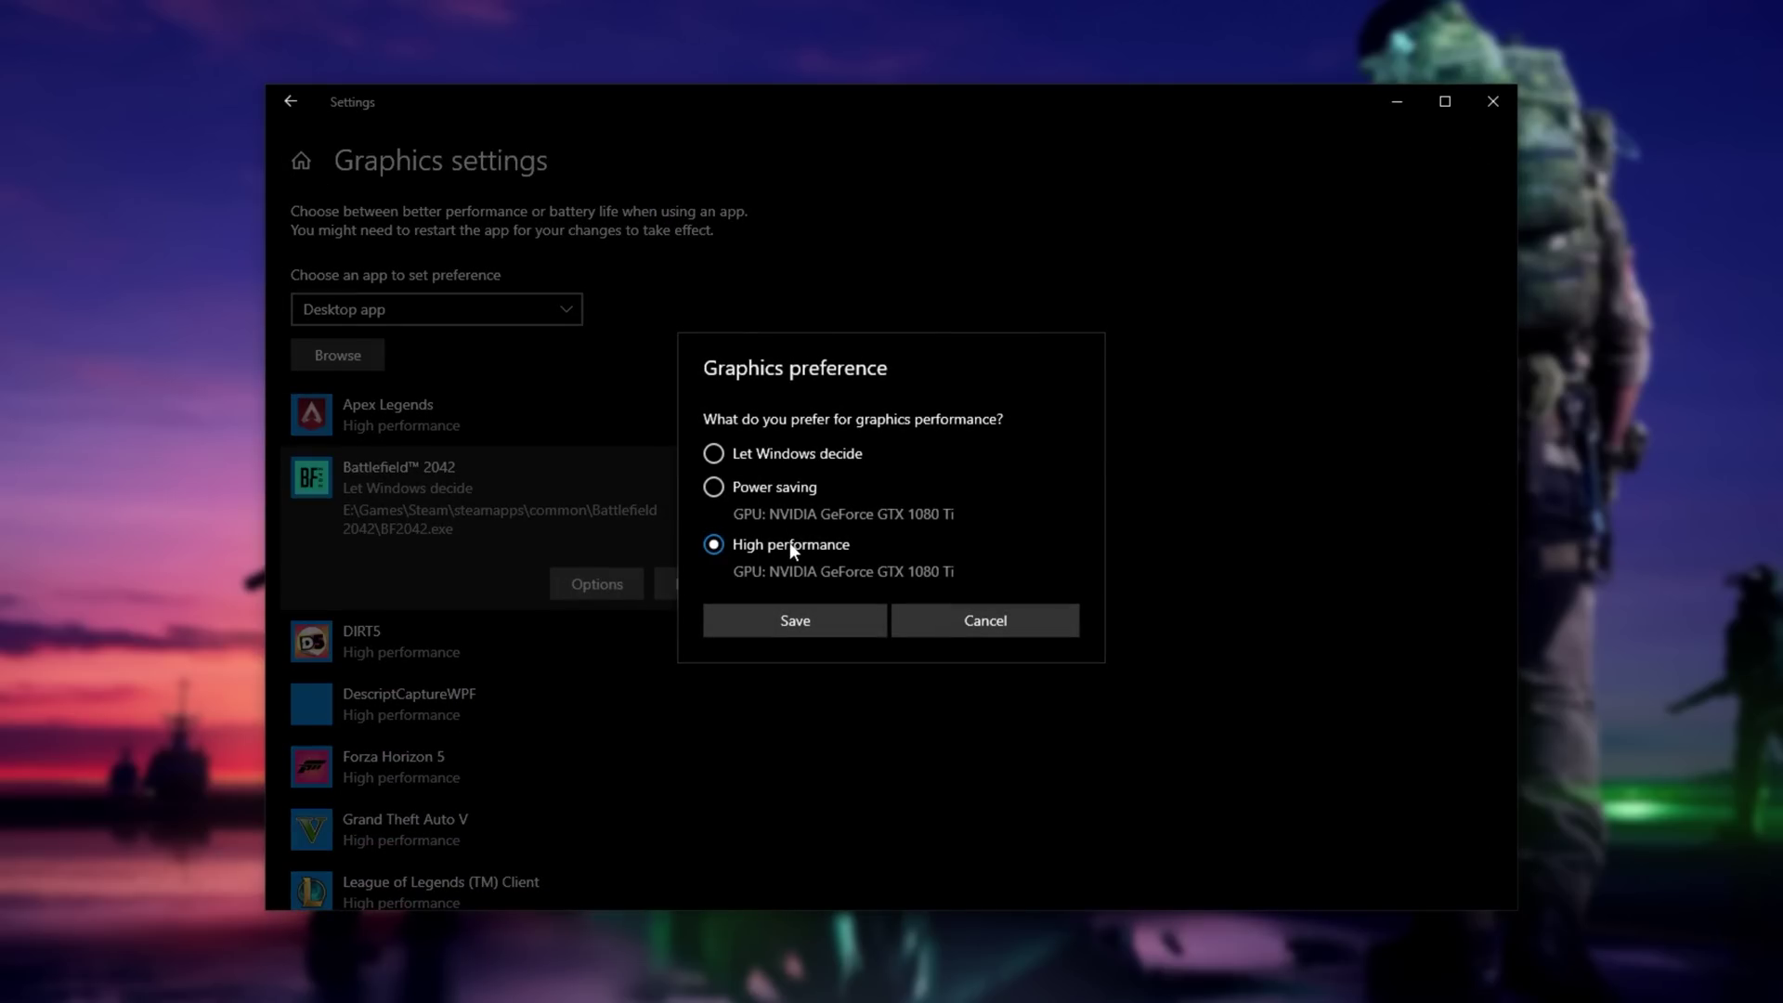
left_click(800, 620)
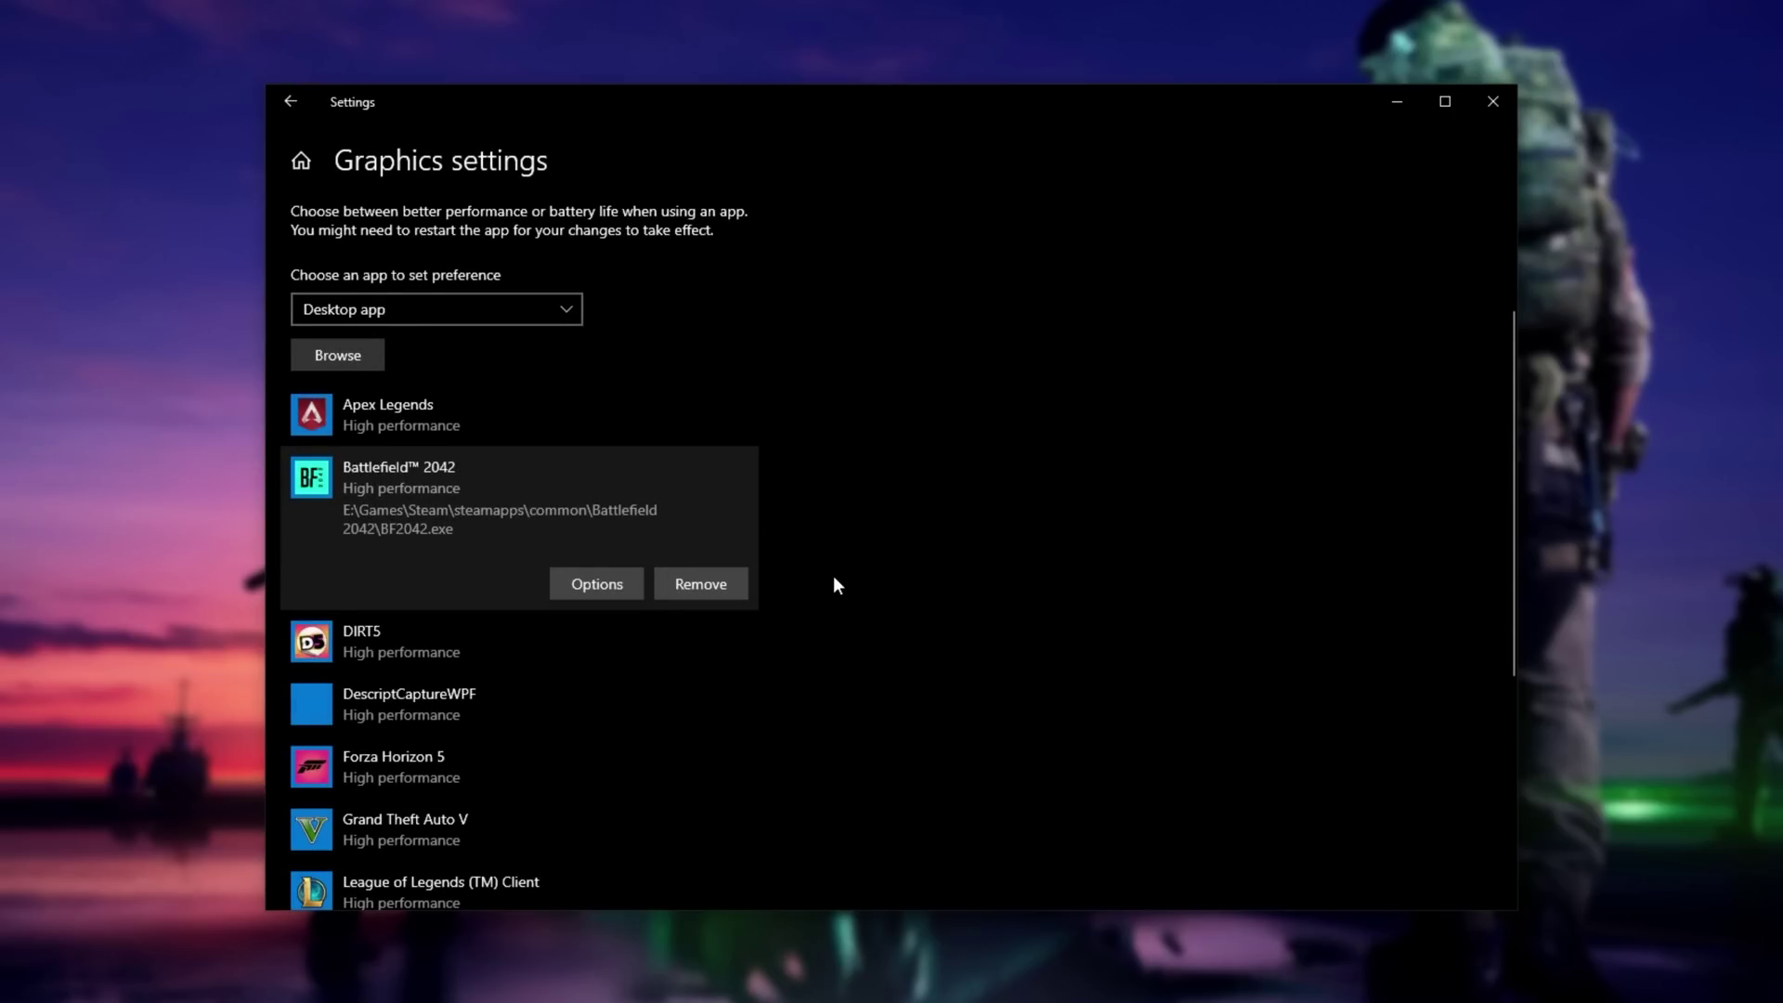
Open Gaming settings, check the Game Mode and Captures pages, then return to Xbox Game Bar
scroll(833, 576, "up", 3)
left_click(297, 99)
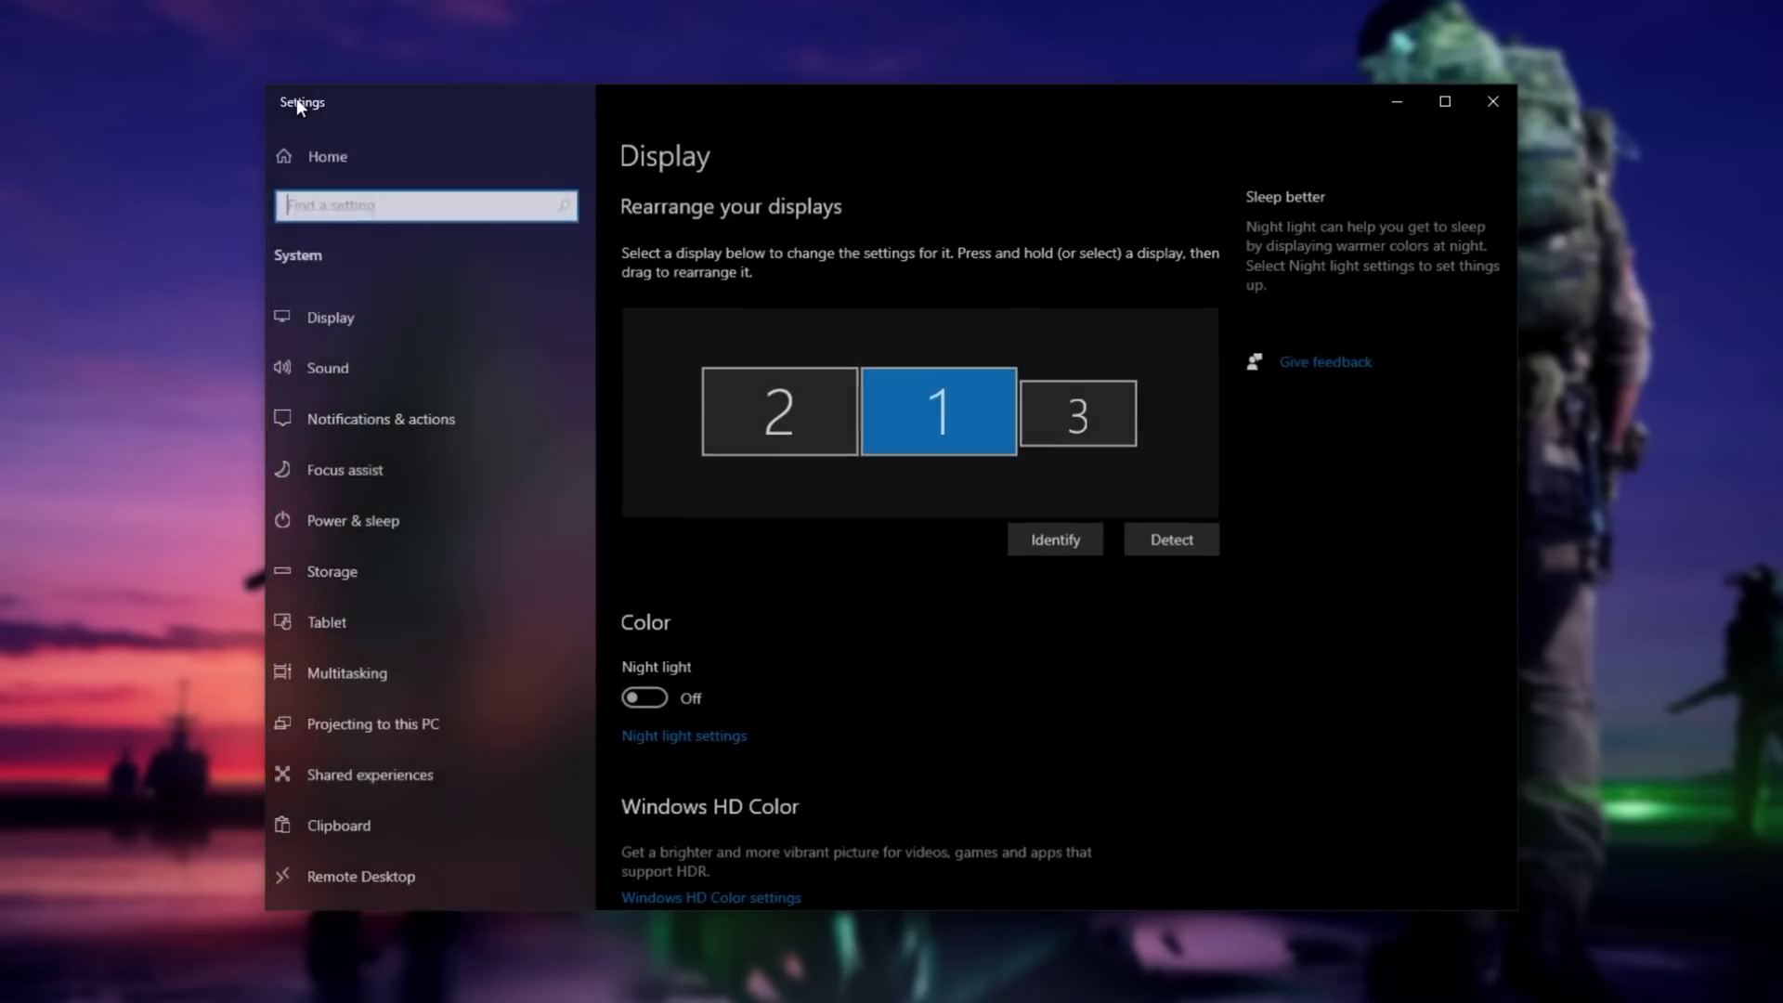
left_click(297, 100)
left_click(465, 665)
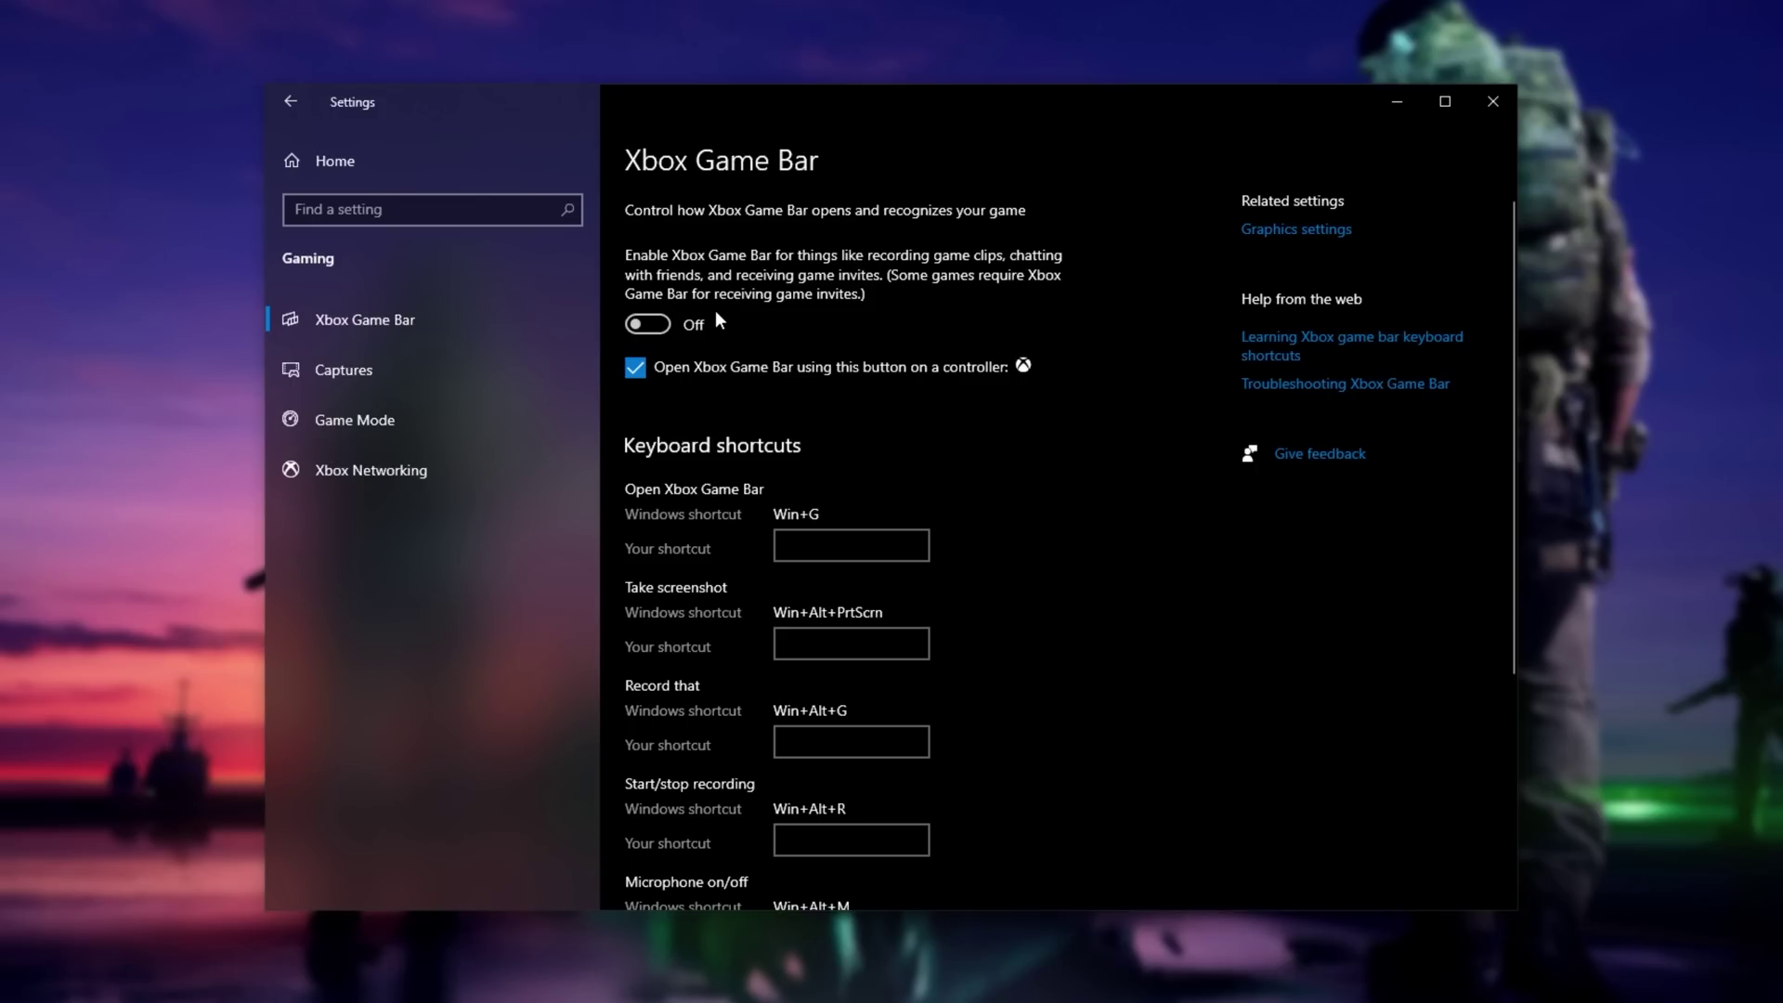
left_click(425, 410)
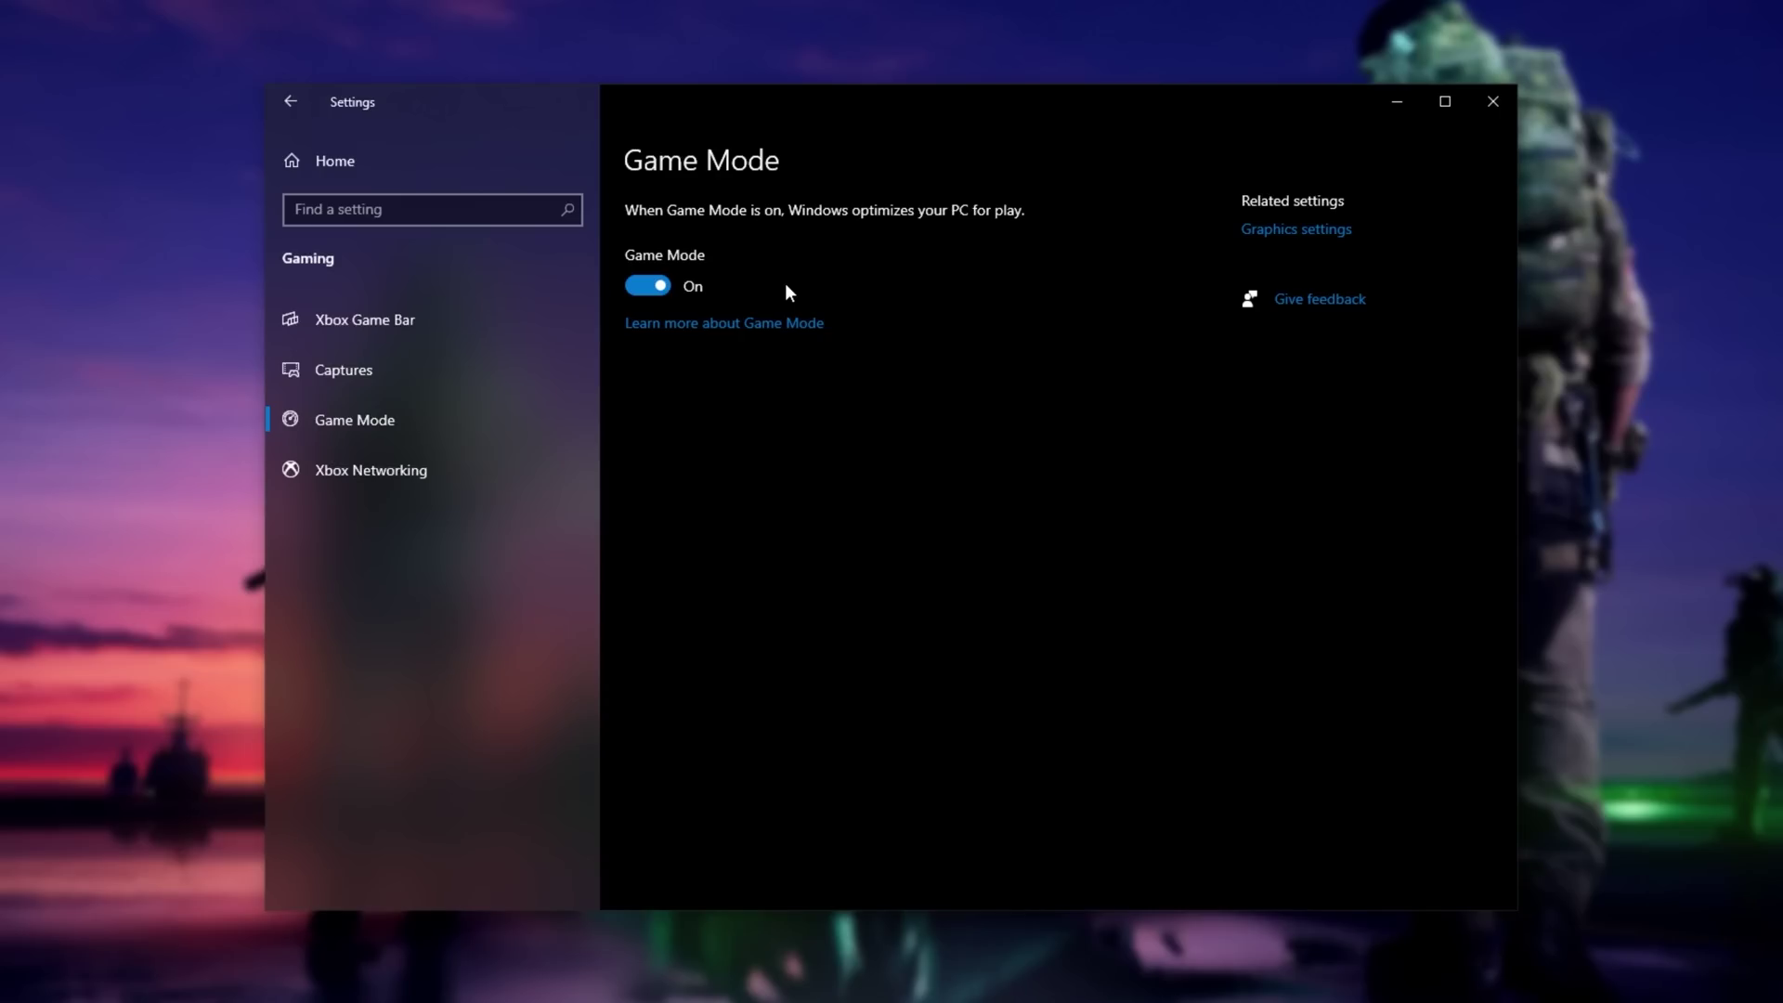
left_click(436, 372)
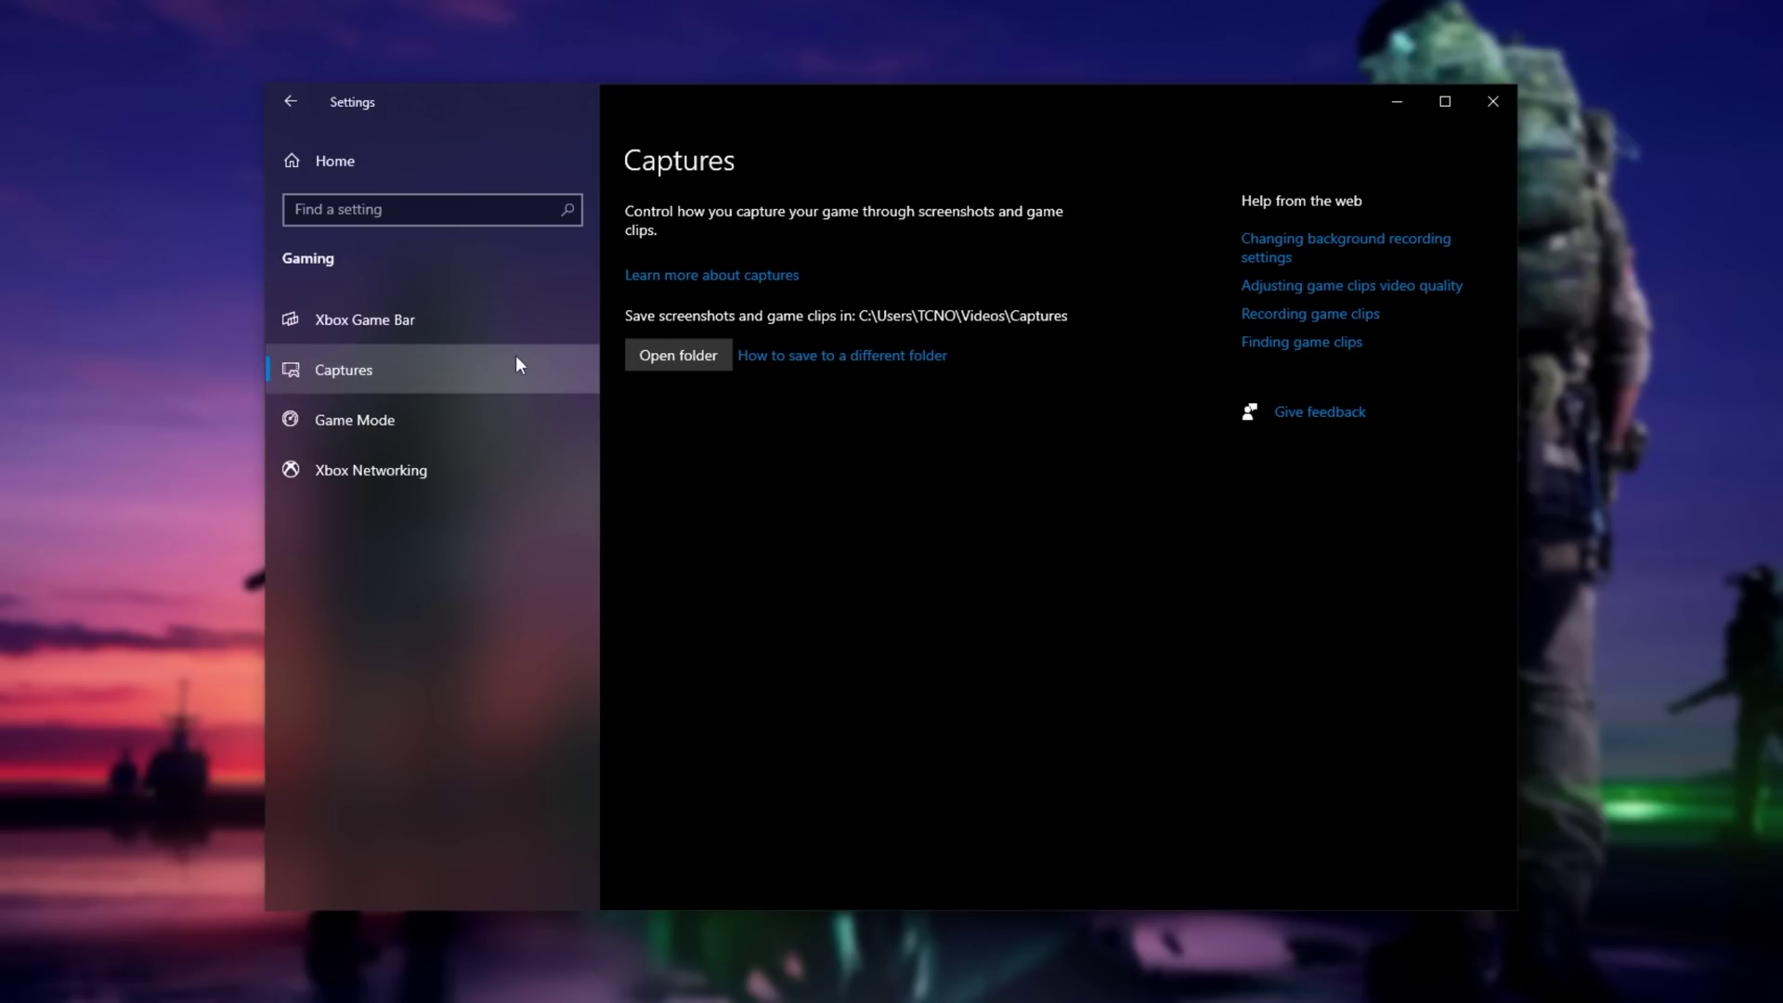
left_click(475, 320)
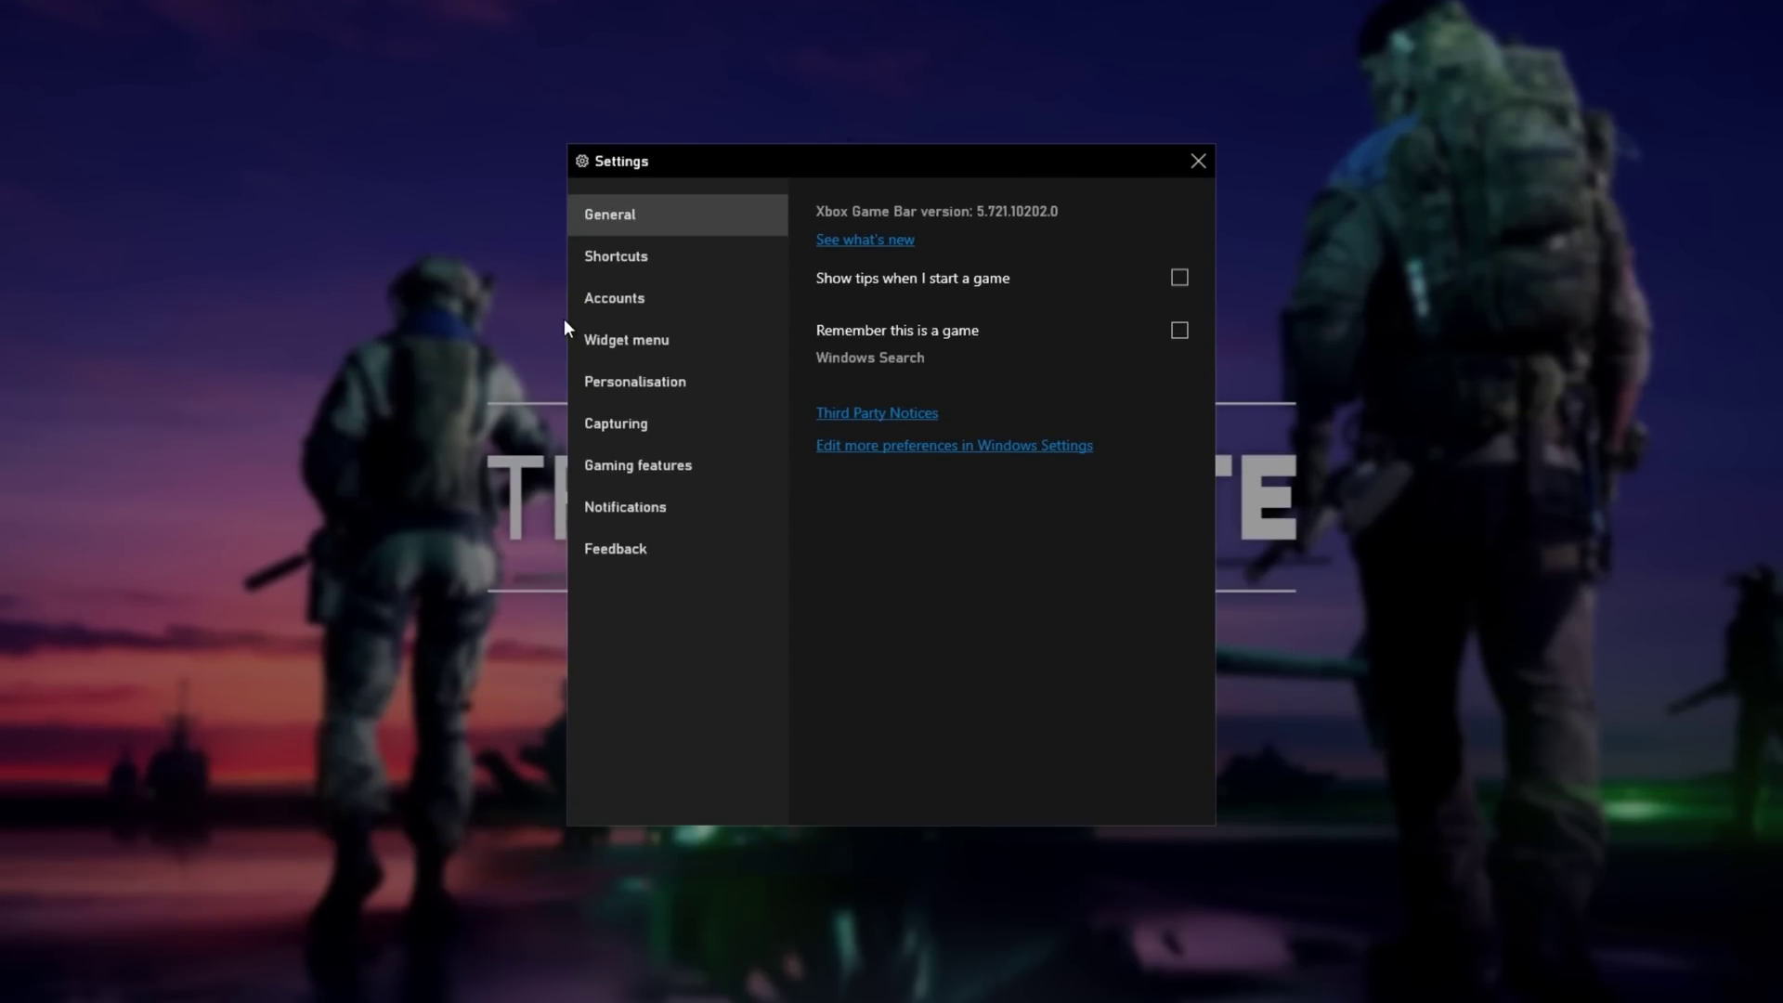
Show Game Bar's Capturing settings, leaving Record in the background off
left_click(671, 425)
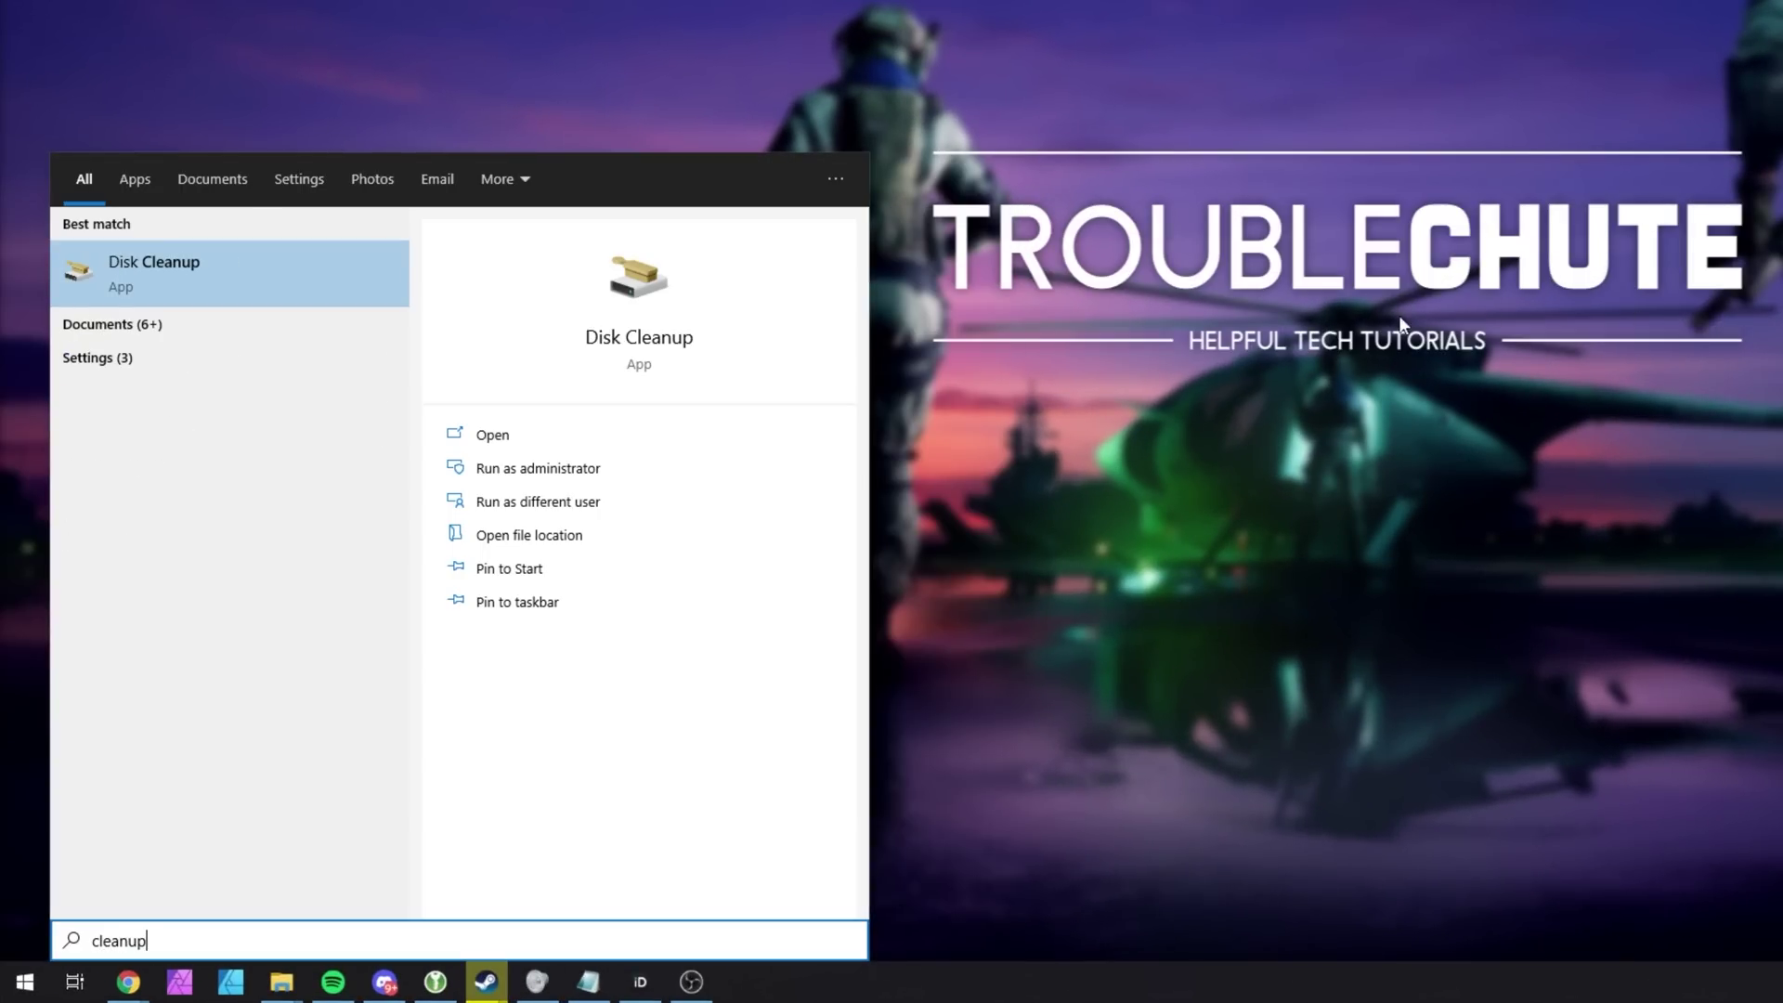
Run Disk Cleanup as administrator and scan drive C: for removable files
left_click(624, 475)
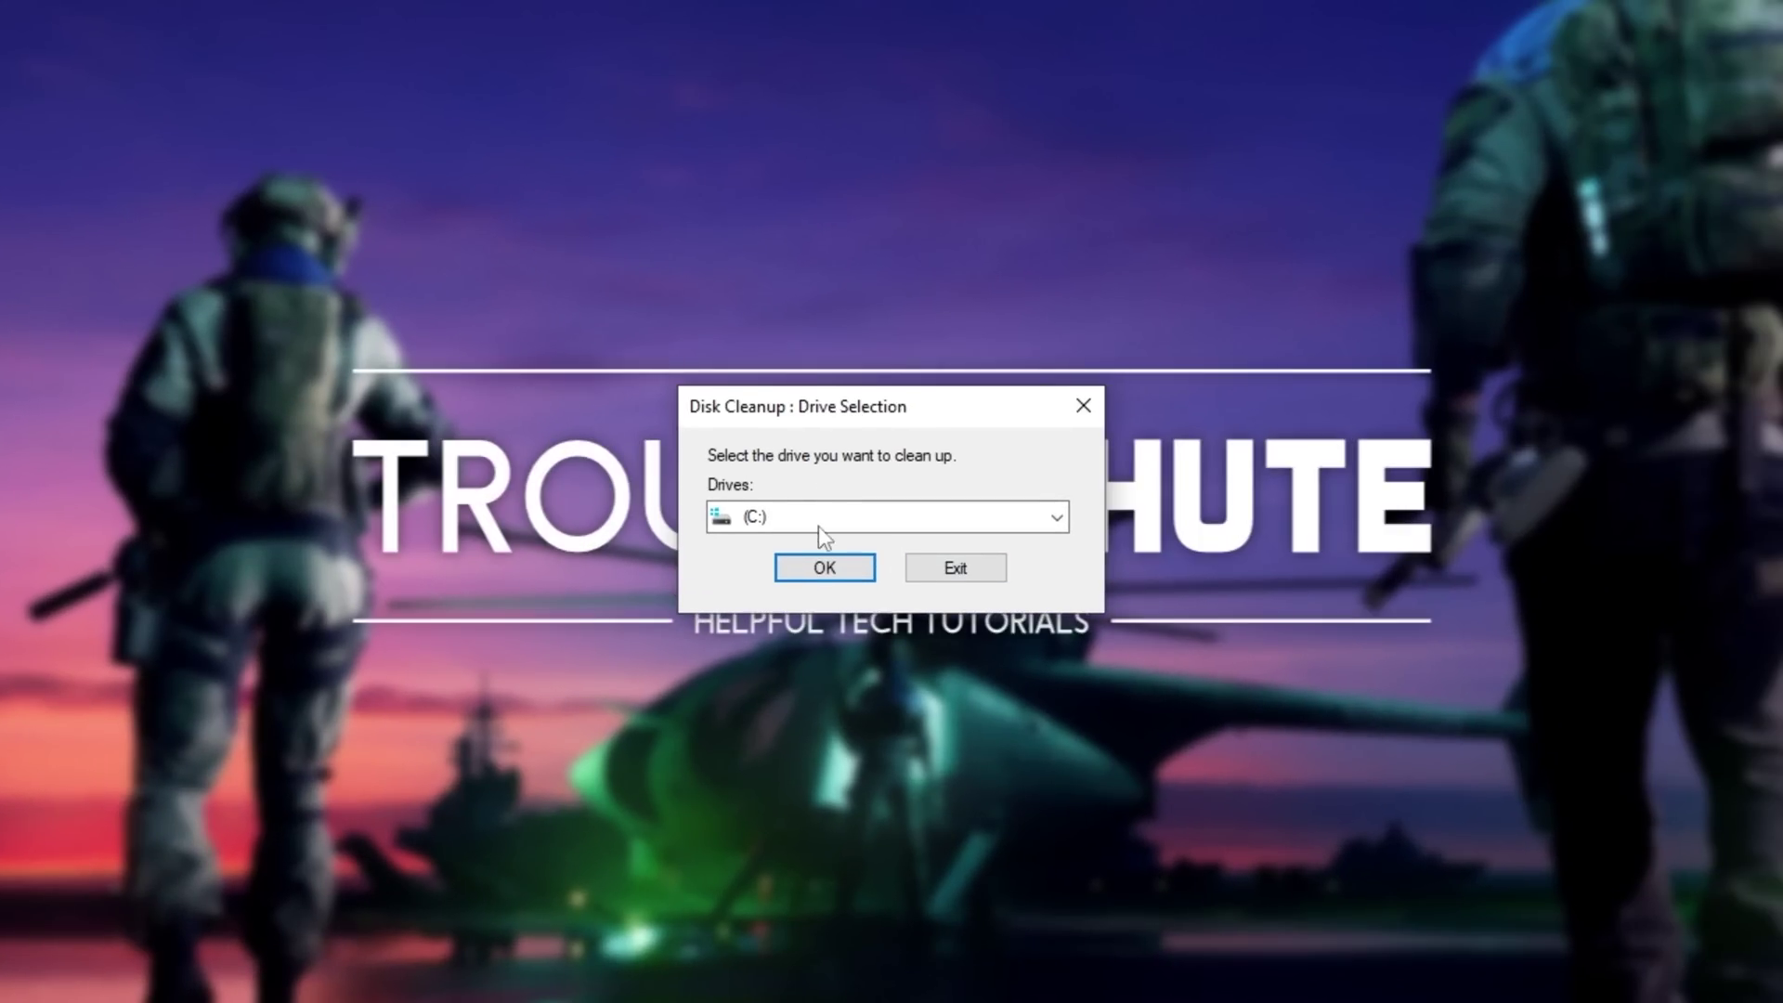
left_click(823, 568)
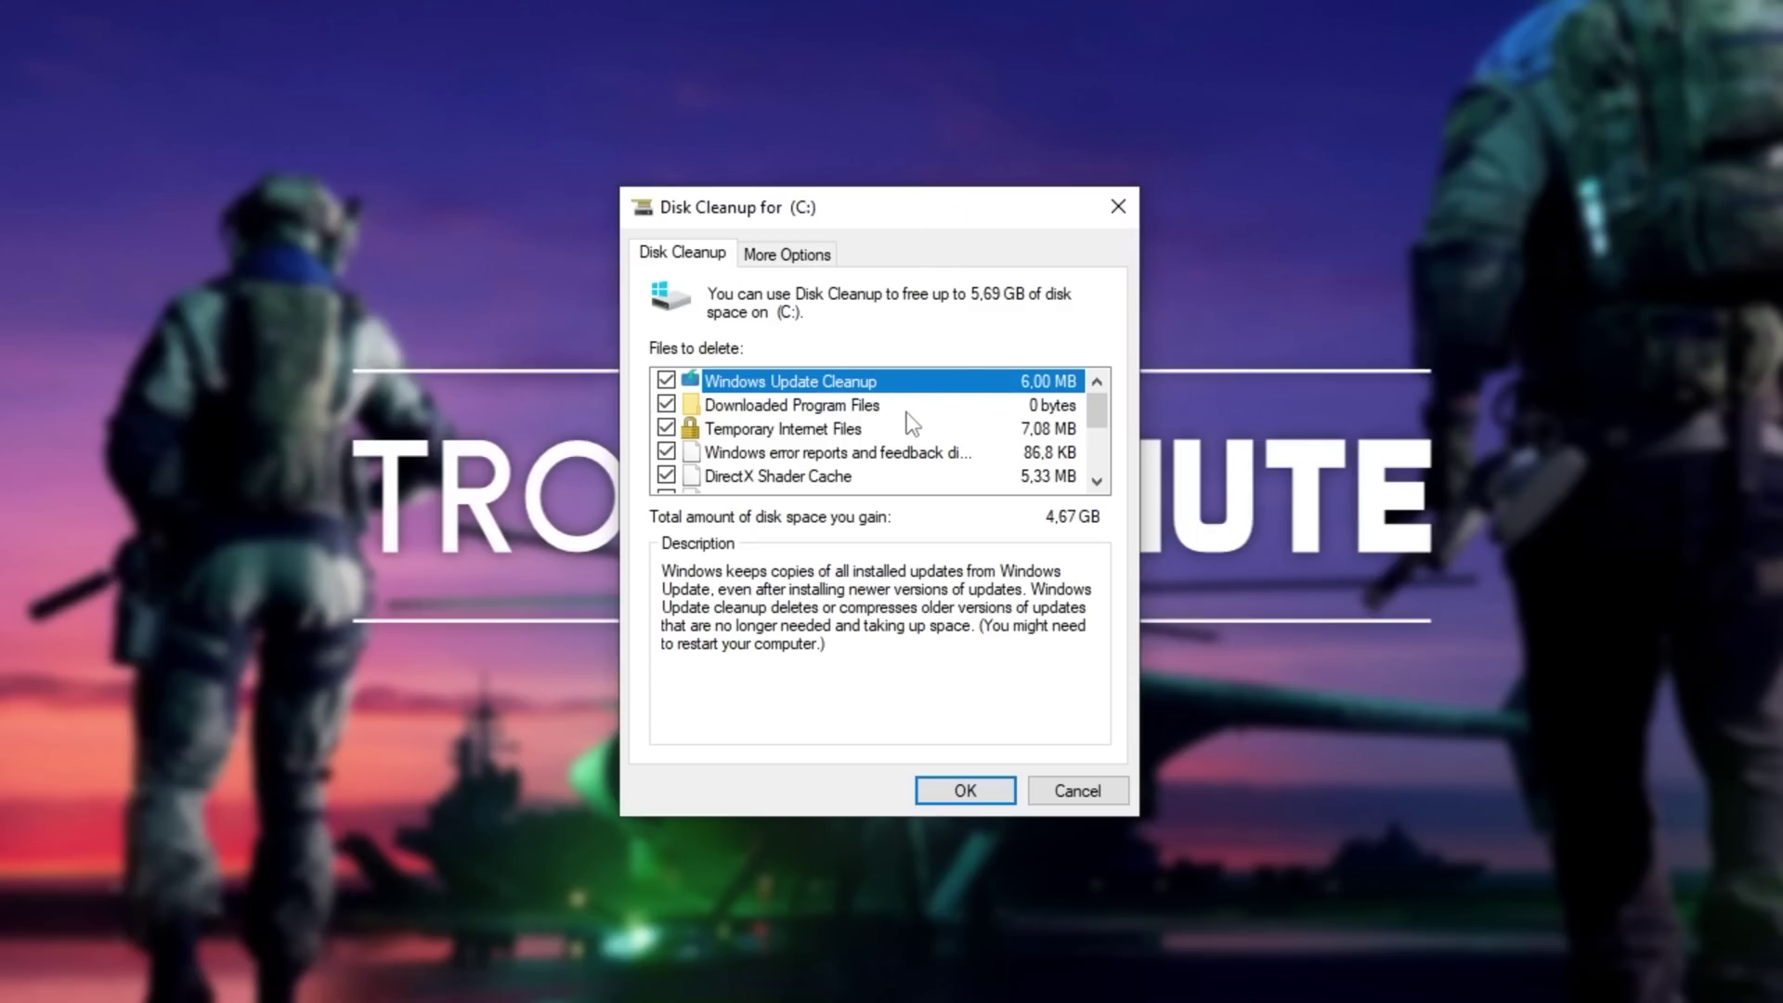
scroll(911, 428, "down", 2)
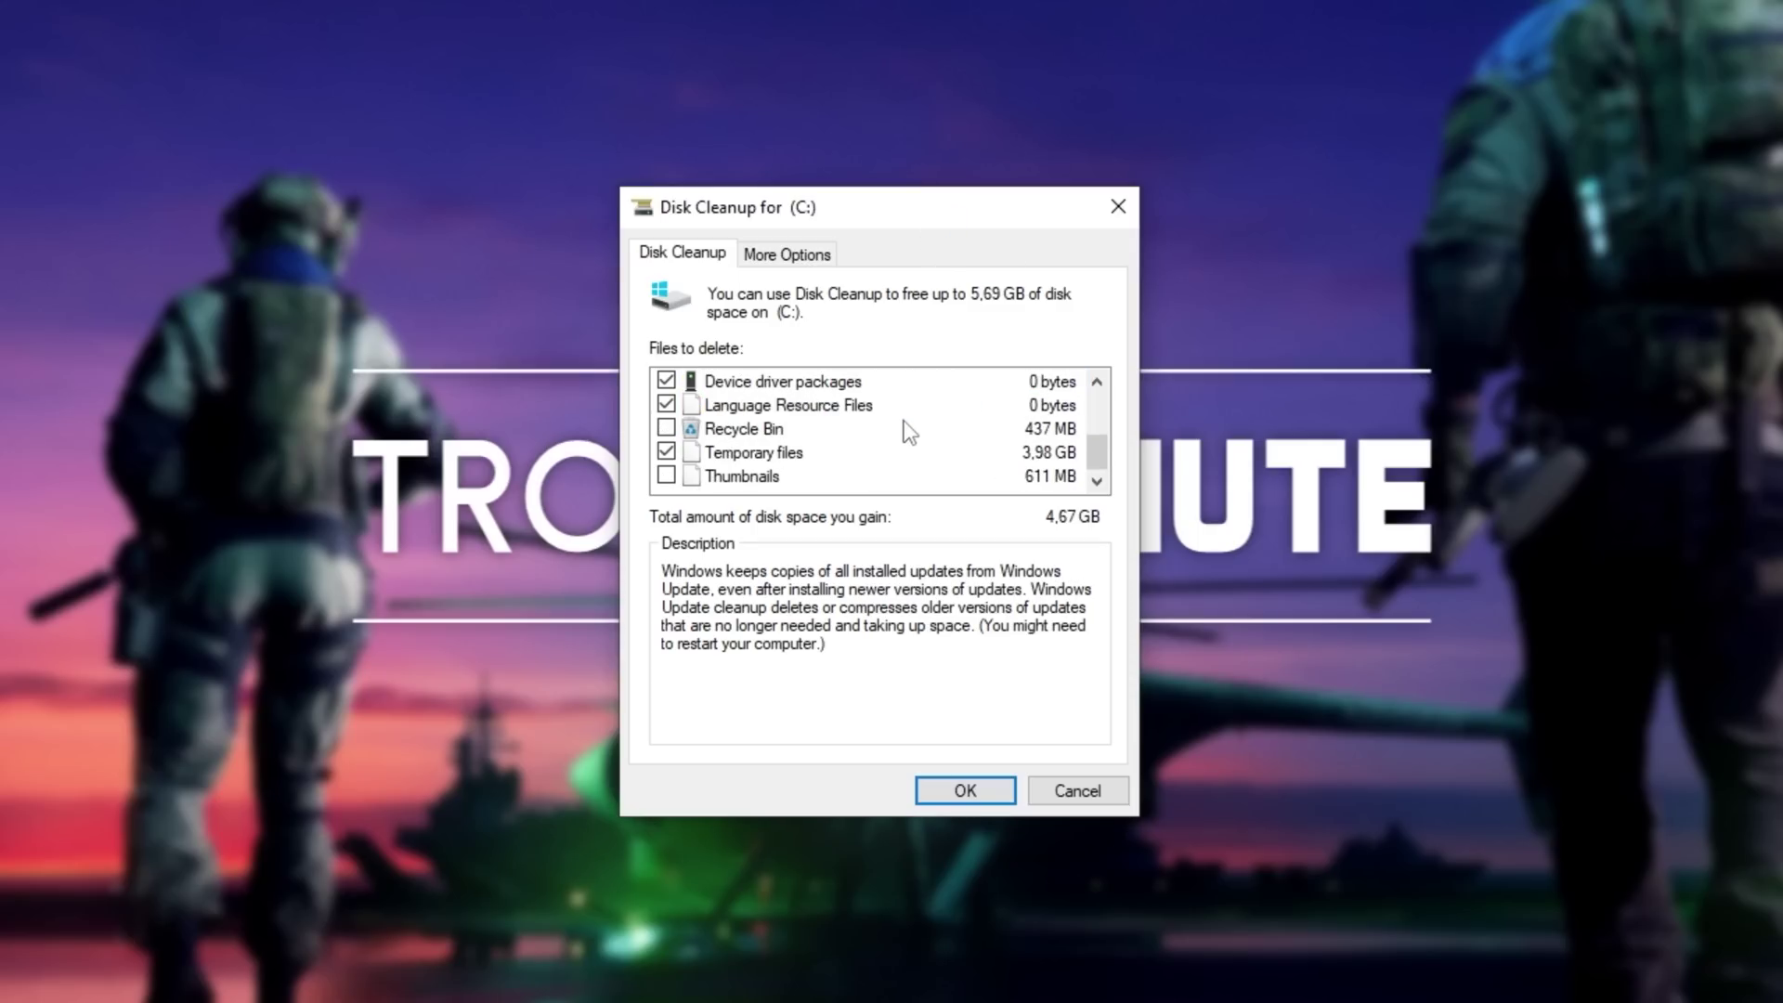
Review the Recycle Bin and Thumbnails categories, then permanently delete the checked files
left_click(787, 431)
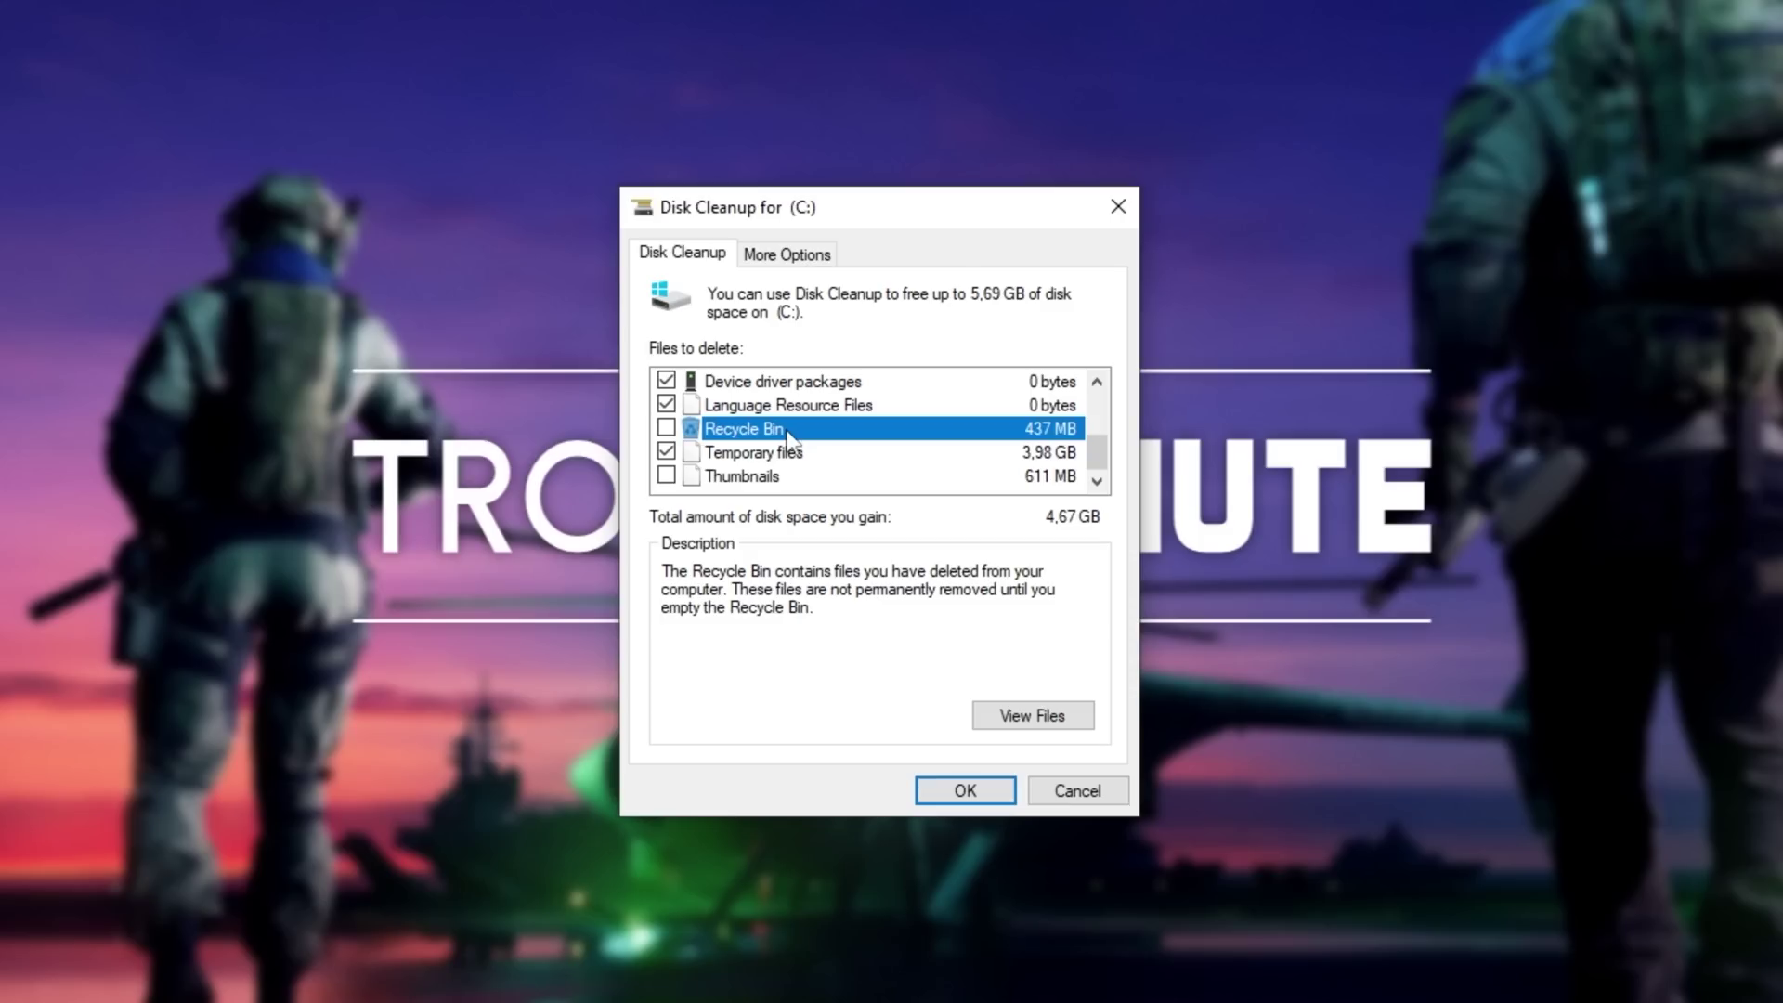
left_click(738, 478)
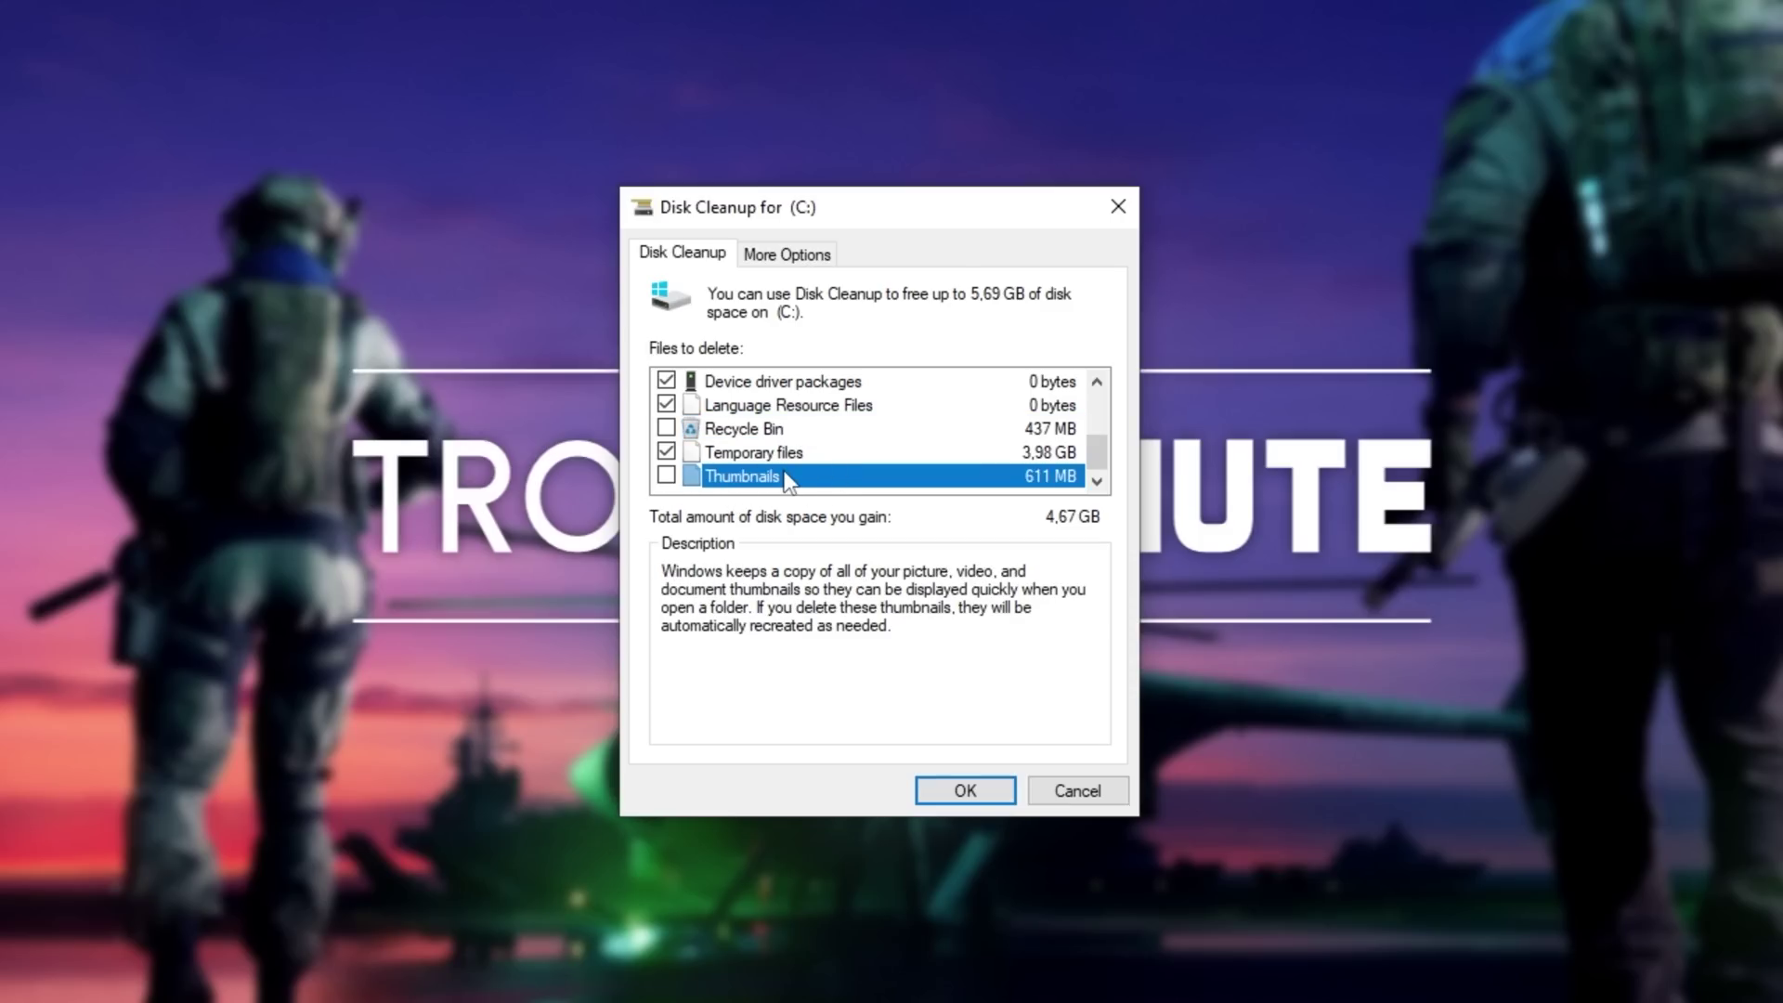
left_click(748, 430)
left_click(735, 477)
left_click(740, 428)
scroll(896, 473, "up", 5)
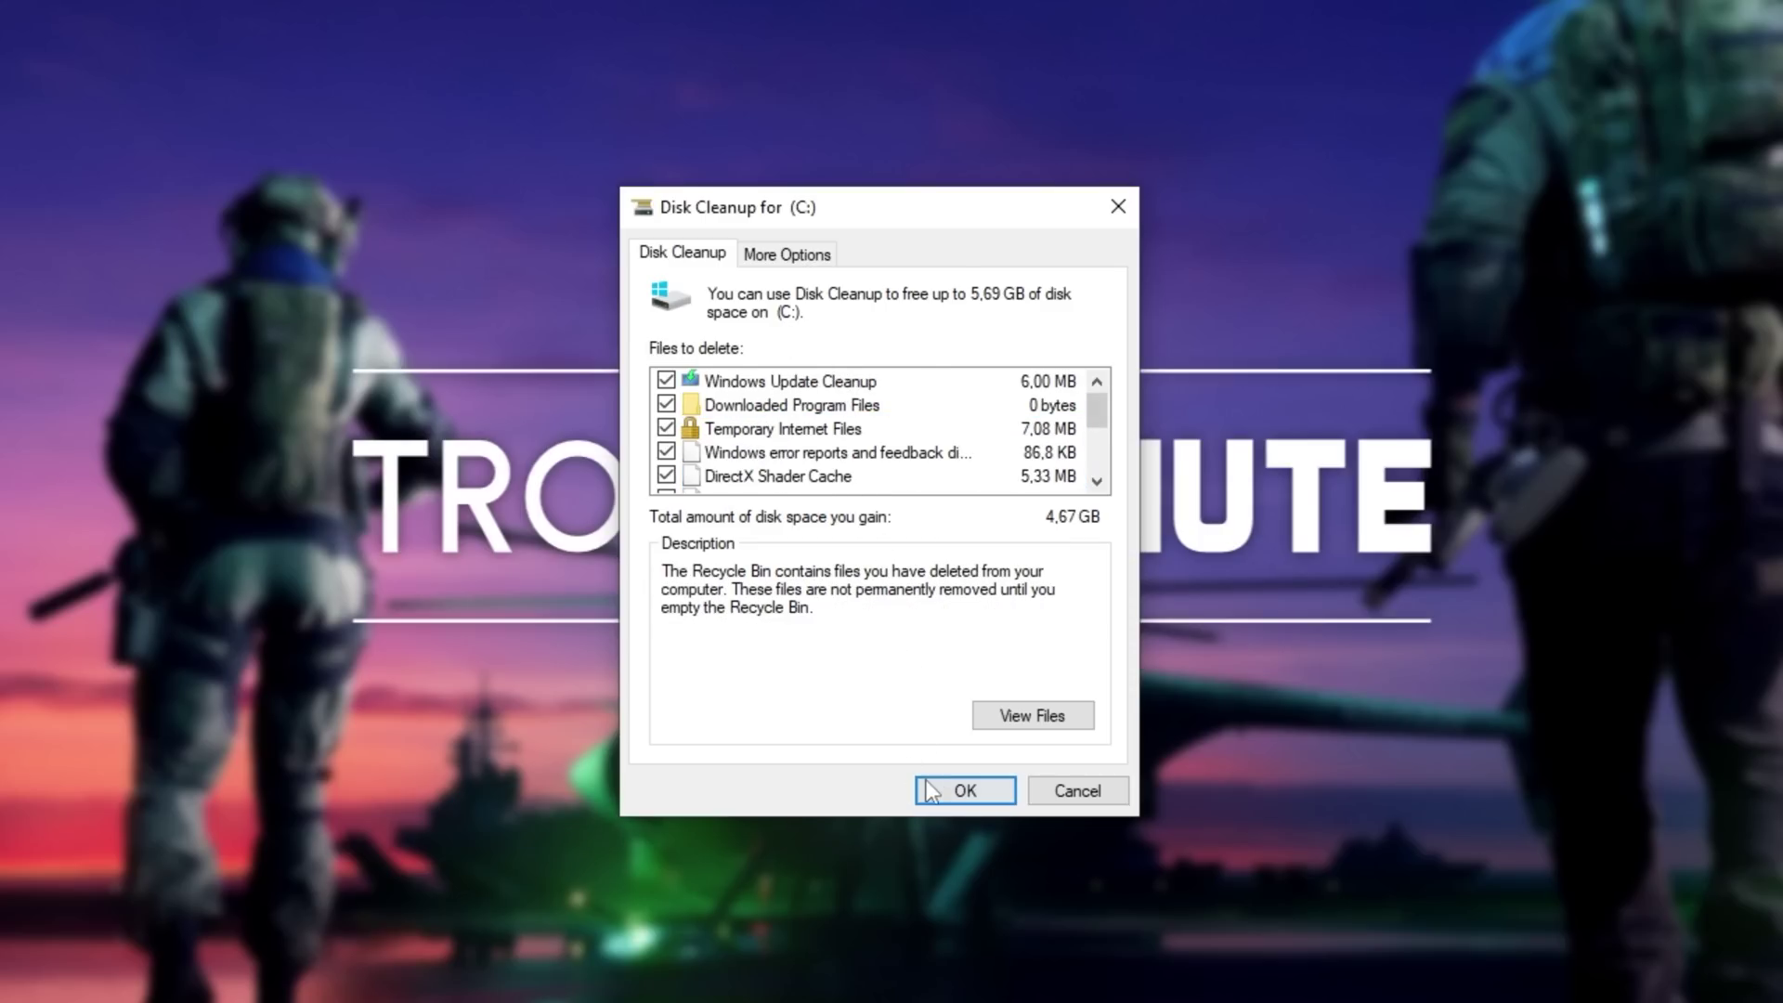
left_click(958, 790)
left_click(929, 503)
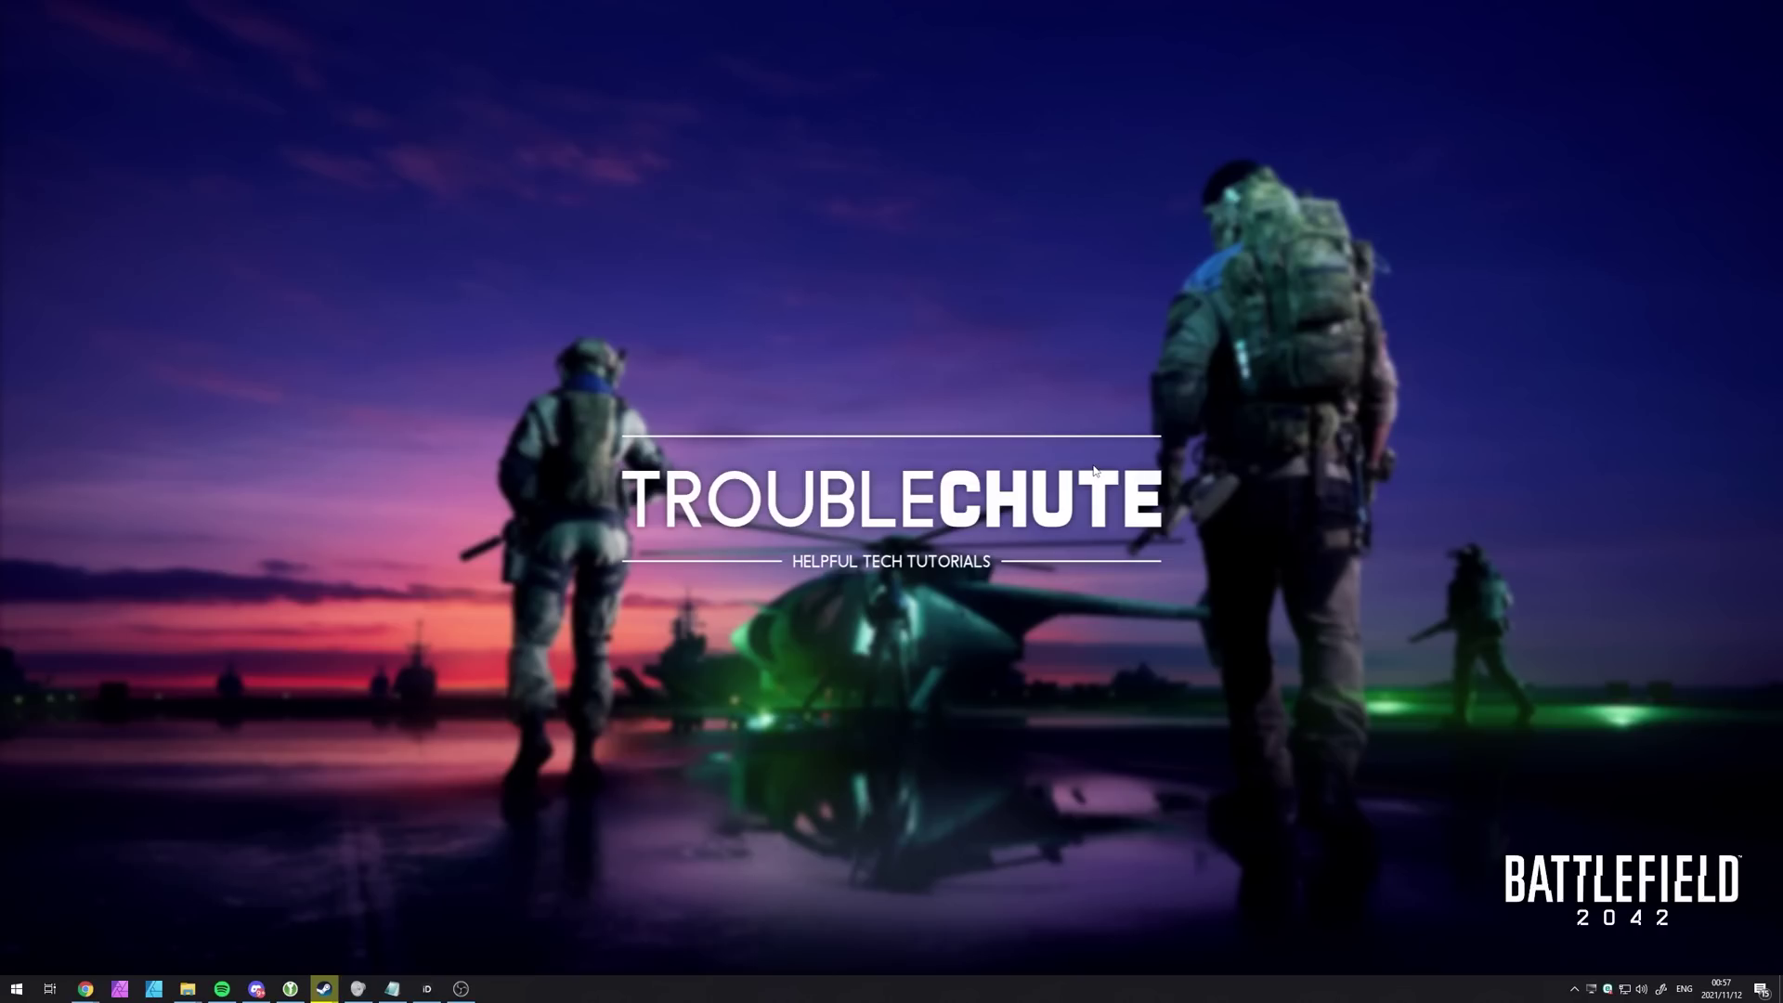
Open Task Manager, review Startup apps leaving JetBrains Toolbox enabled, then show the Services list
key("ctrl+shift+Escape")
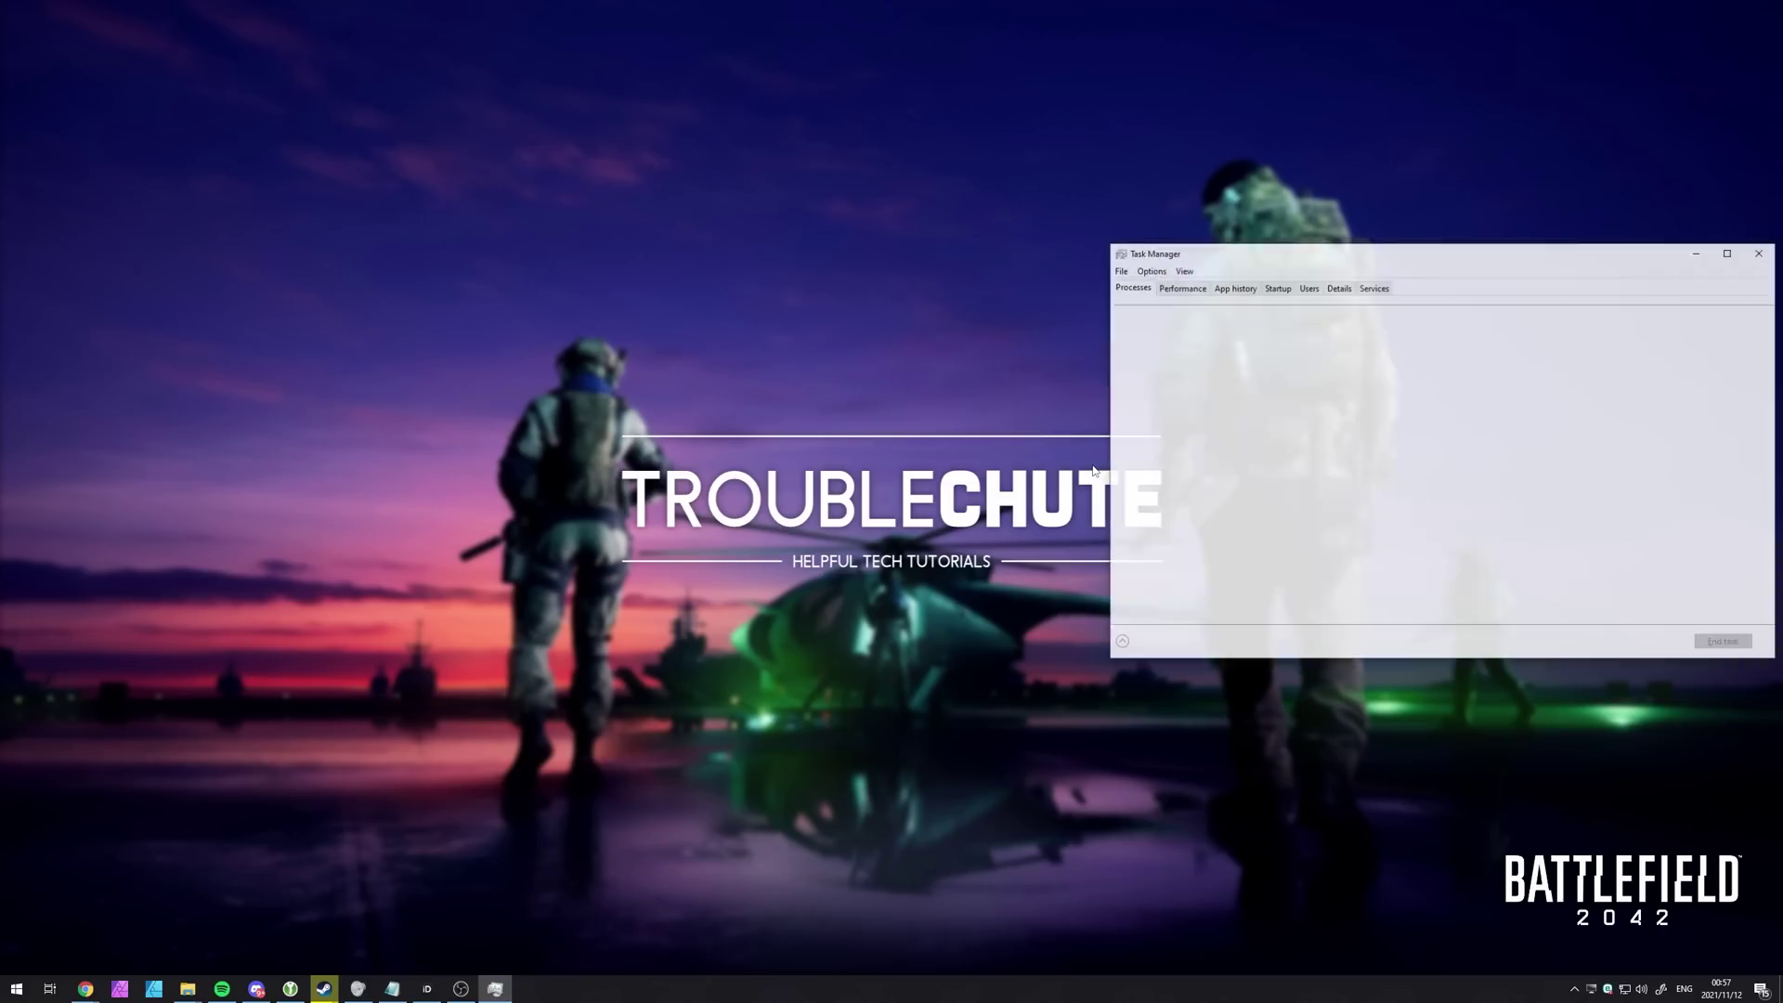
left_click_drag(1264, 251, 704, 297)
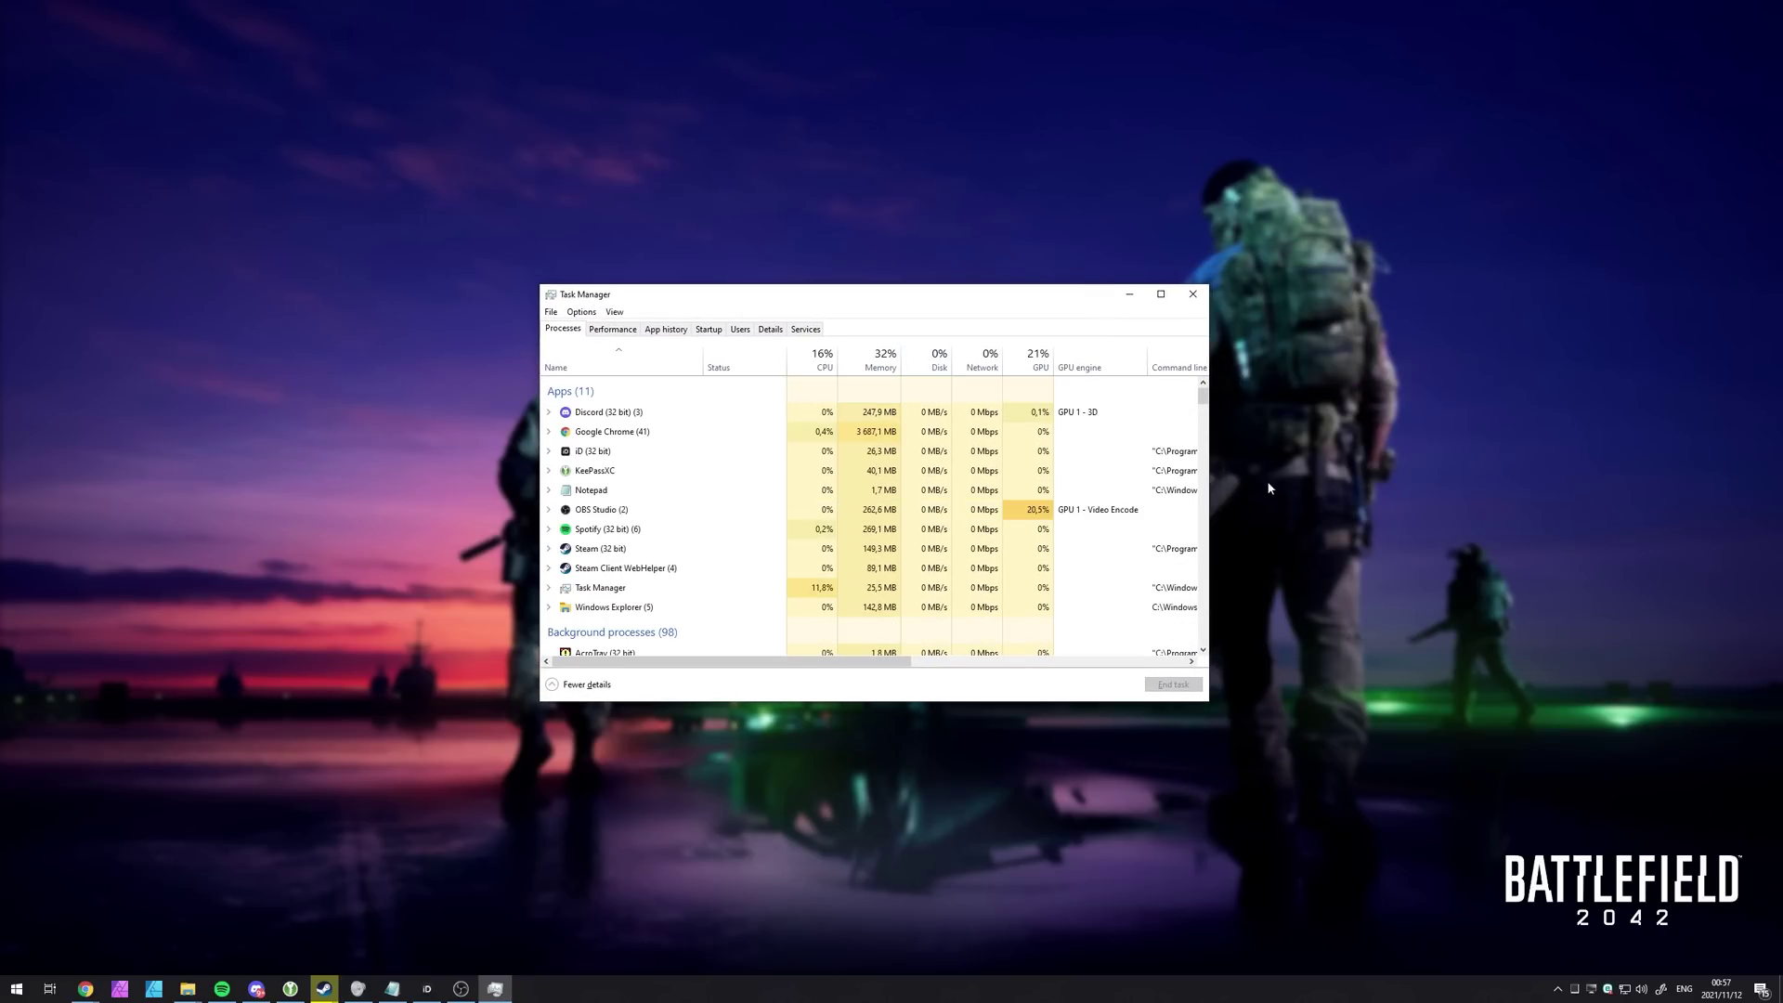
left_click(1557, 988)
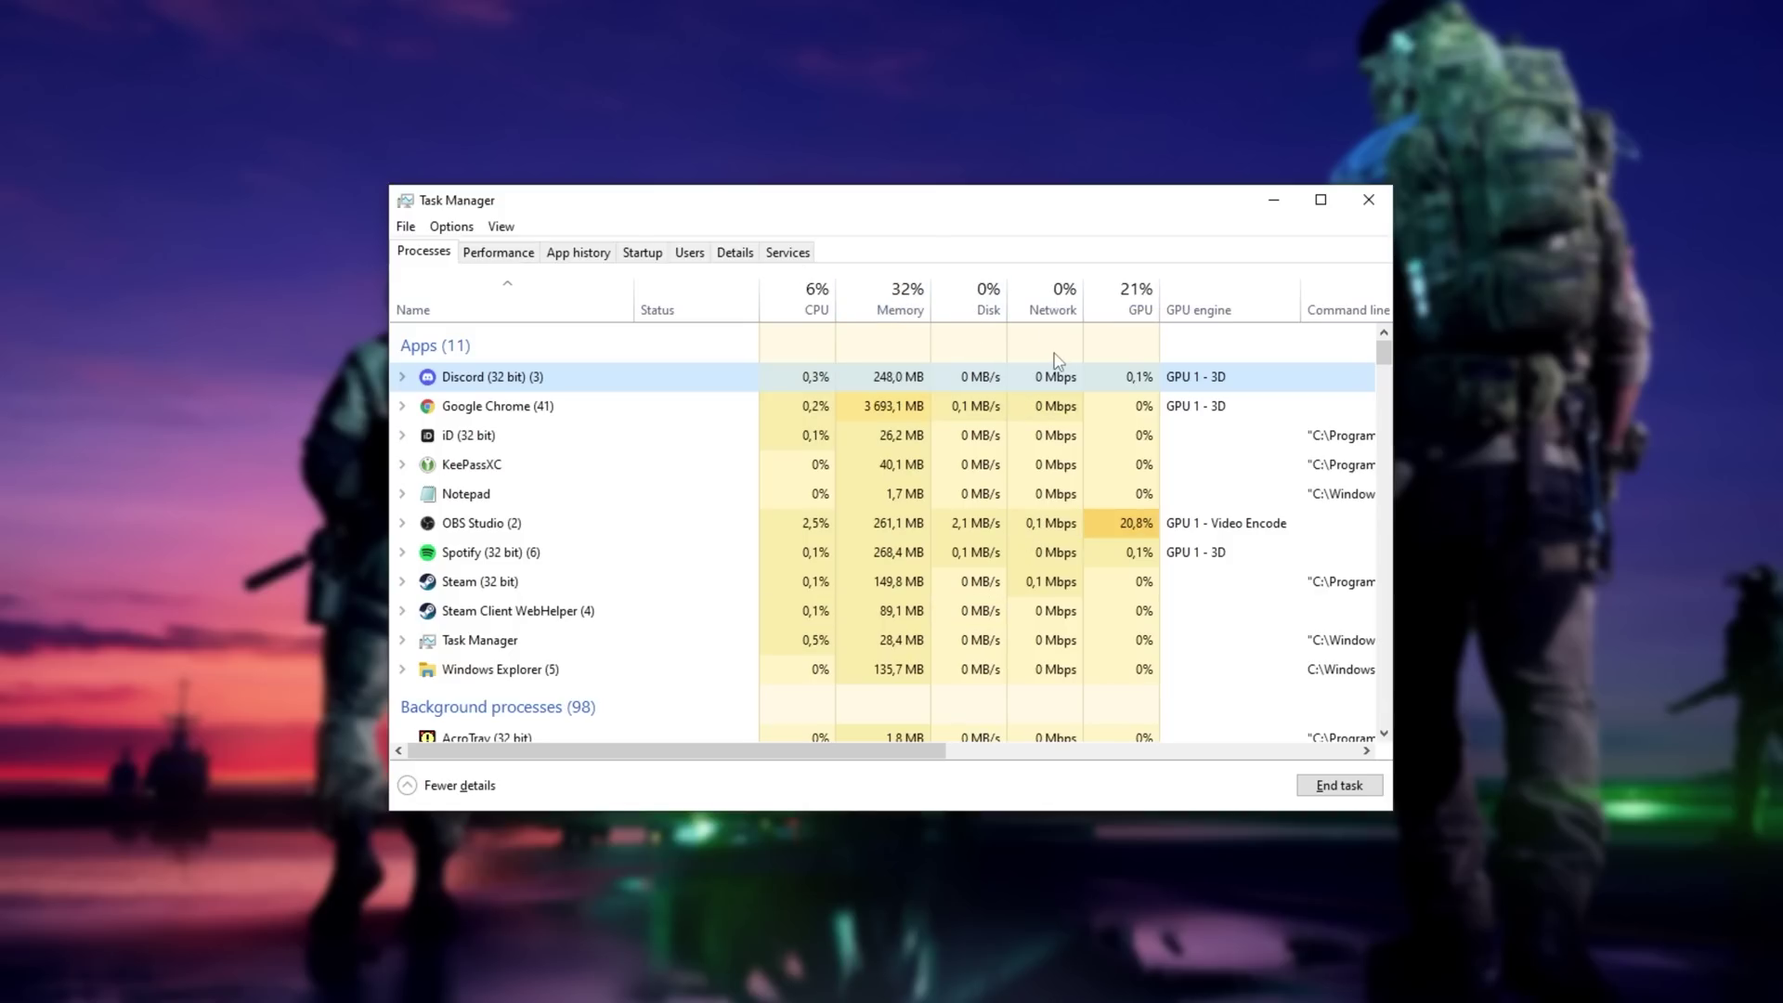
left_click(643, 254)
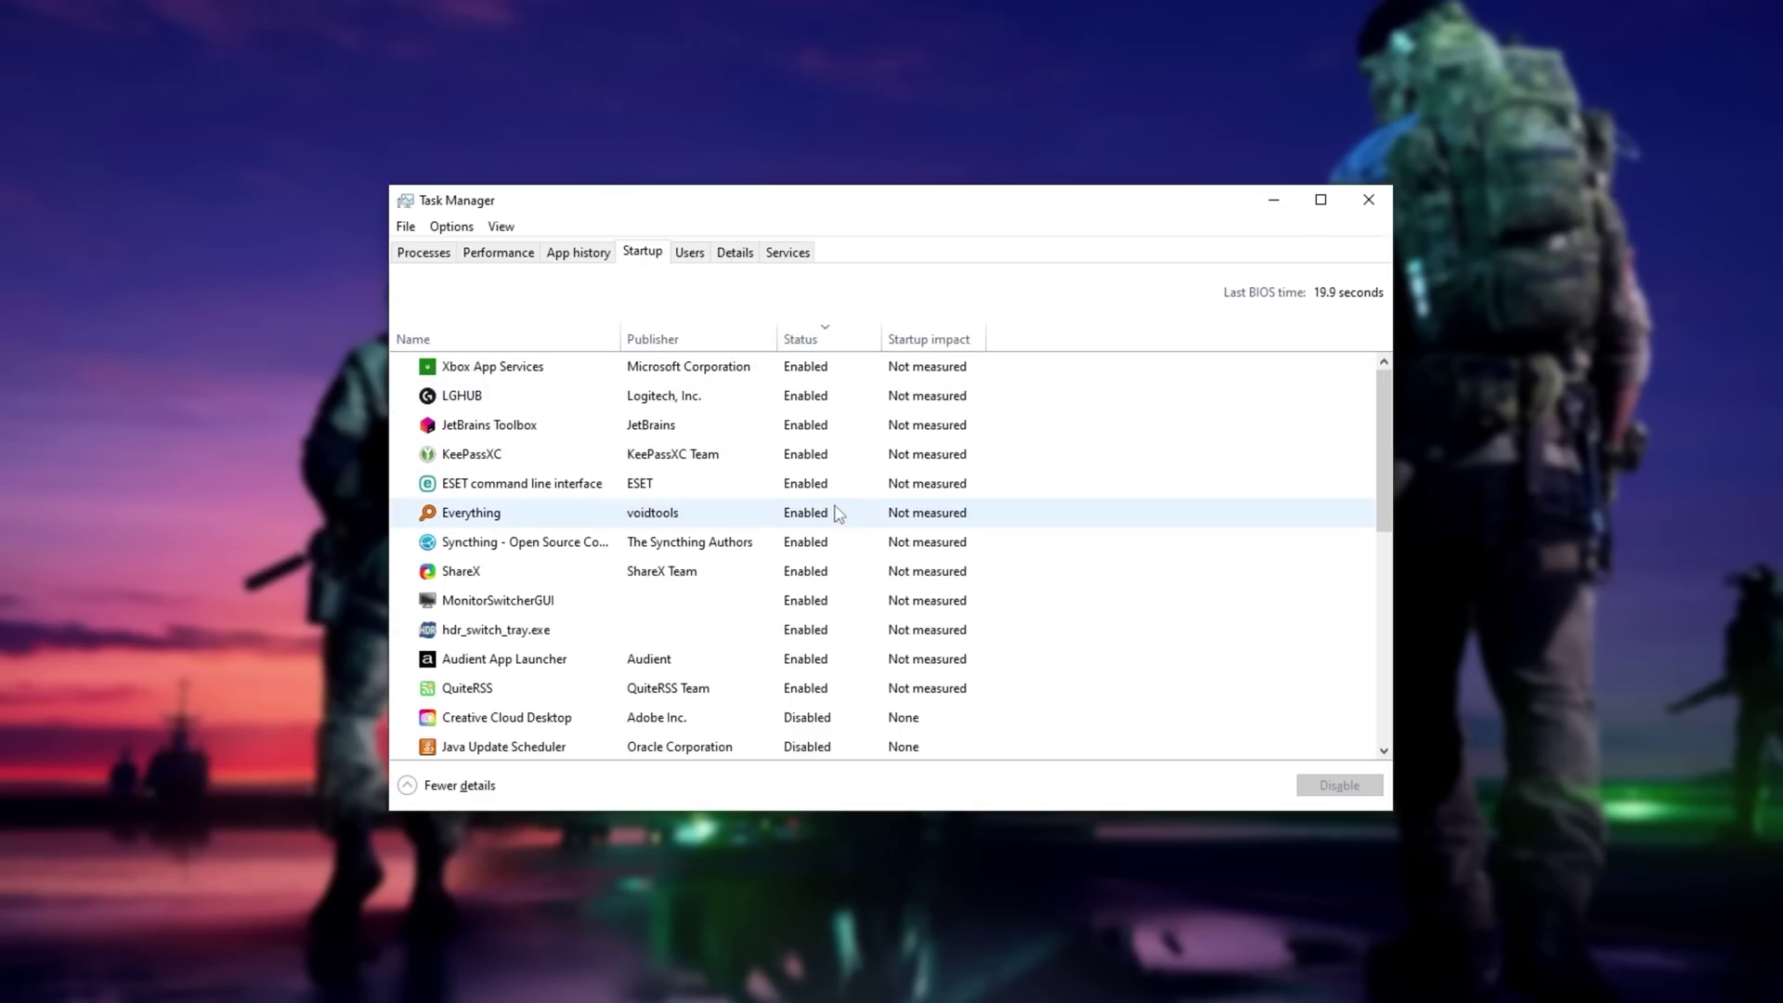
right_click(786, 429)
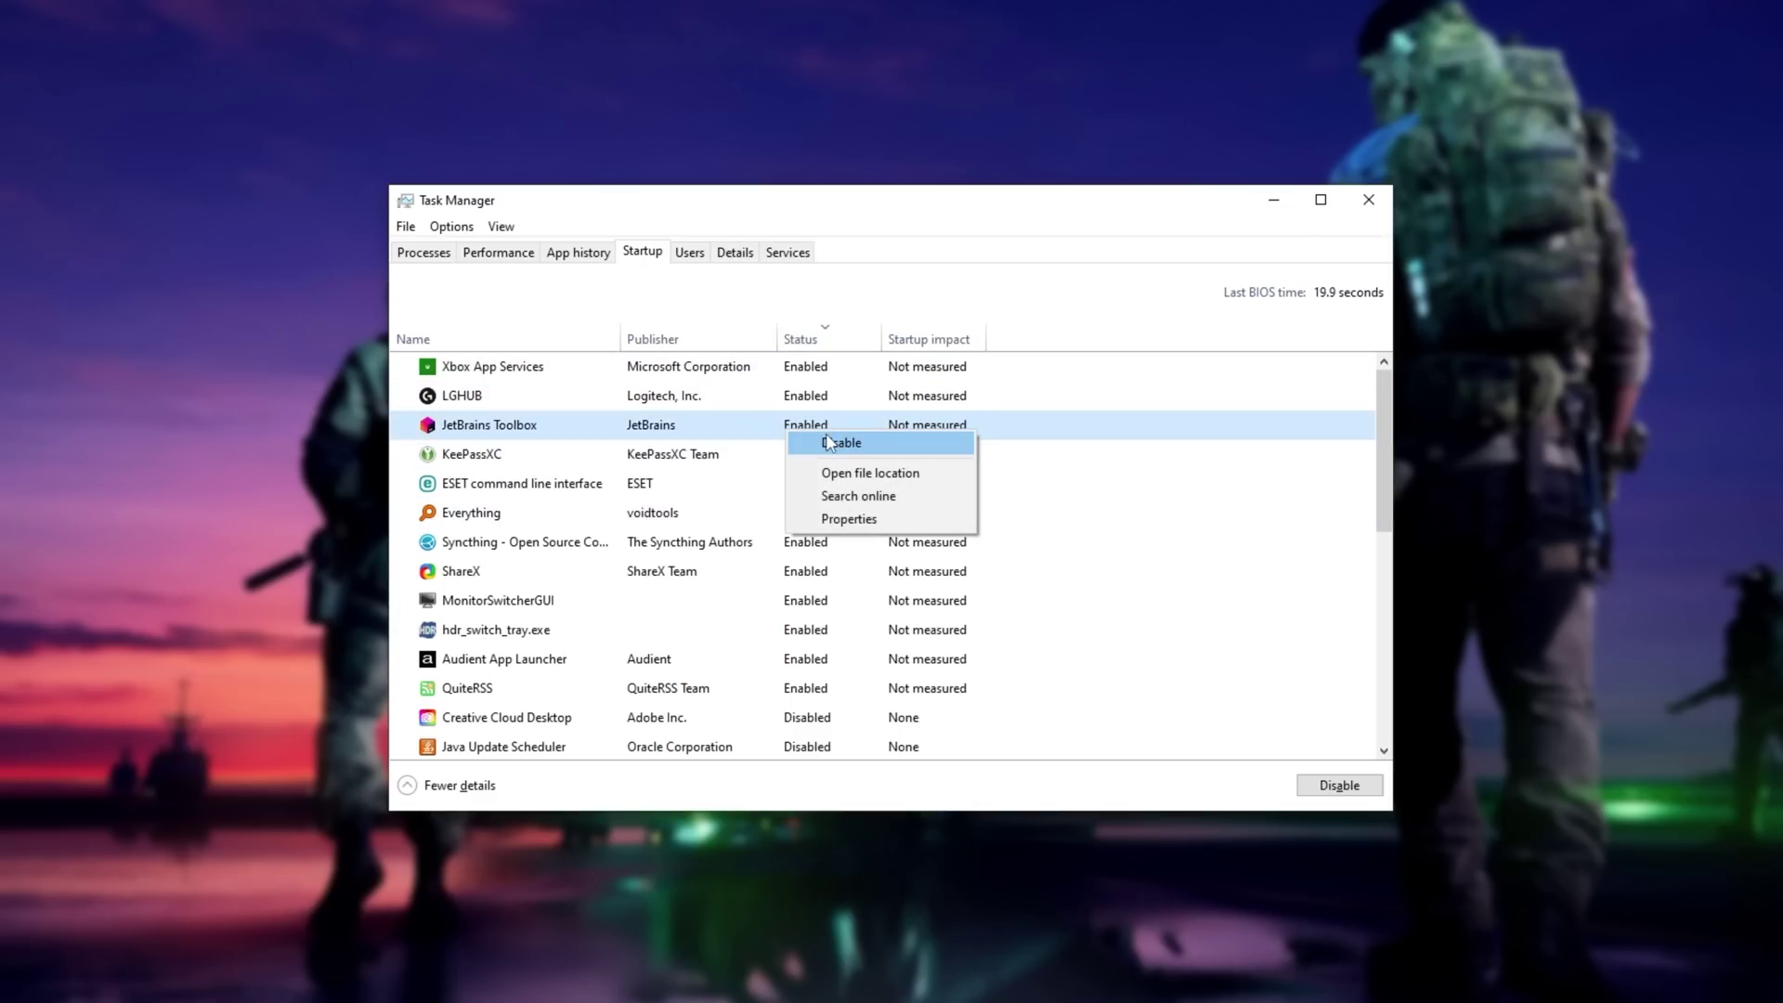
left_click(773, 425)
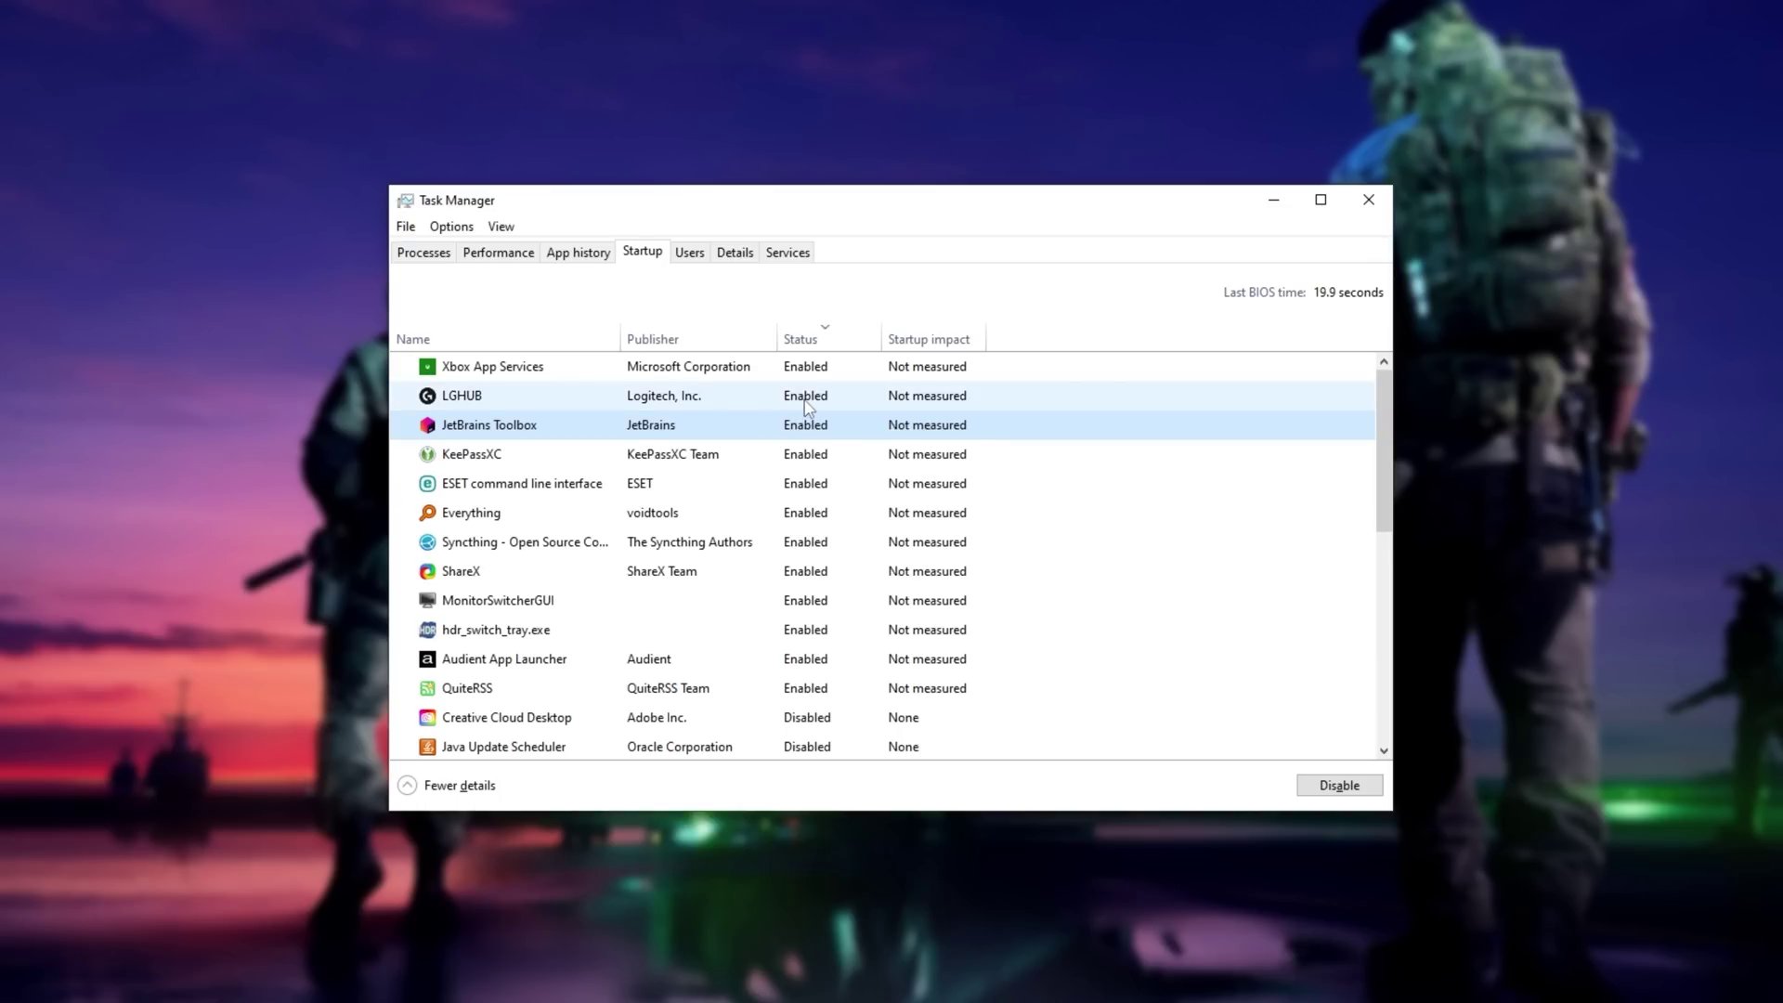
left_click(791, 258)
Open the Services console and inspect TCNO Spigot Feed, cancelling with its startup type left Automatic
left_click(565, 786)
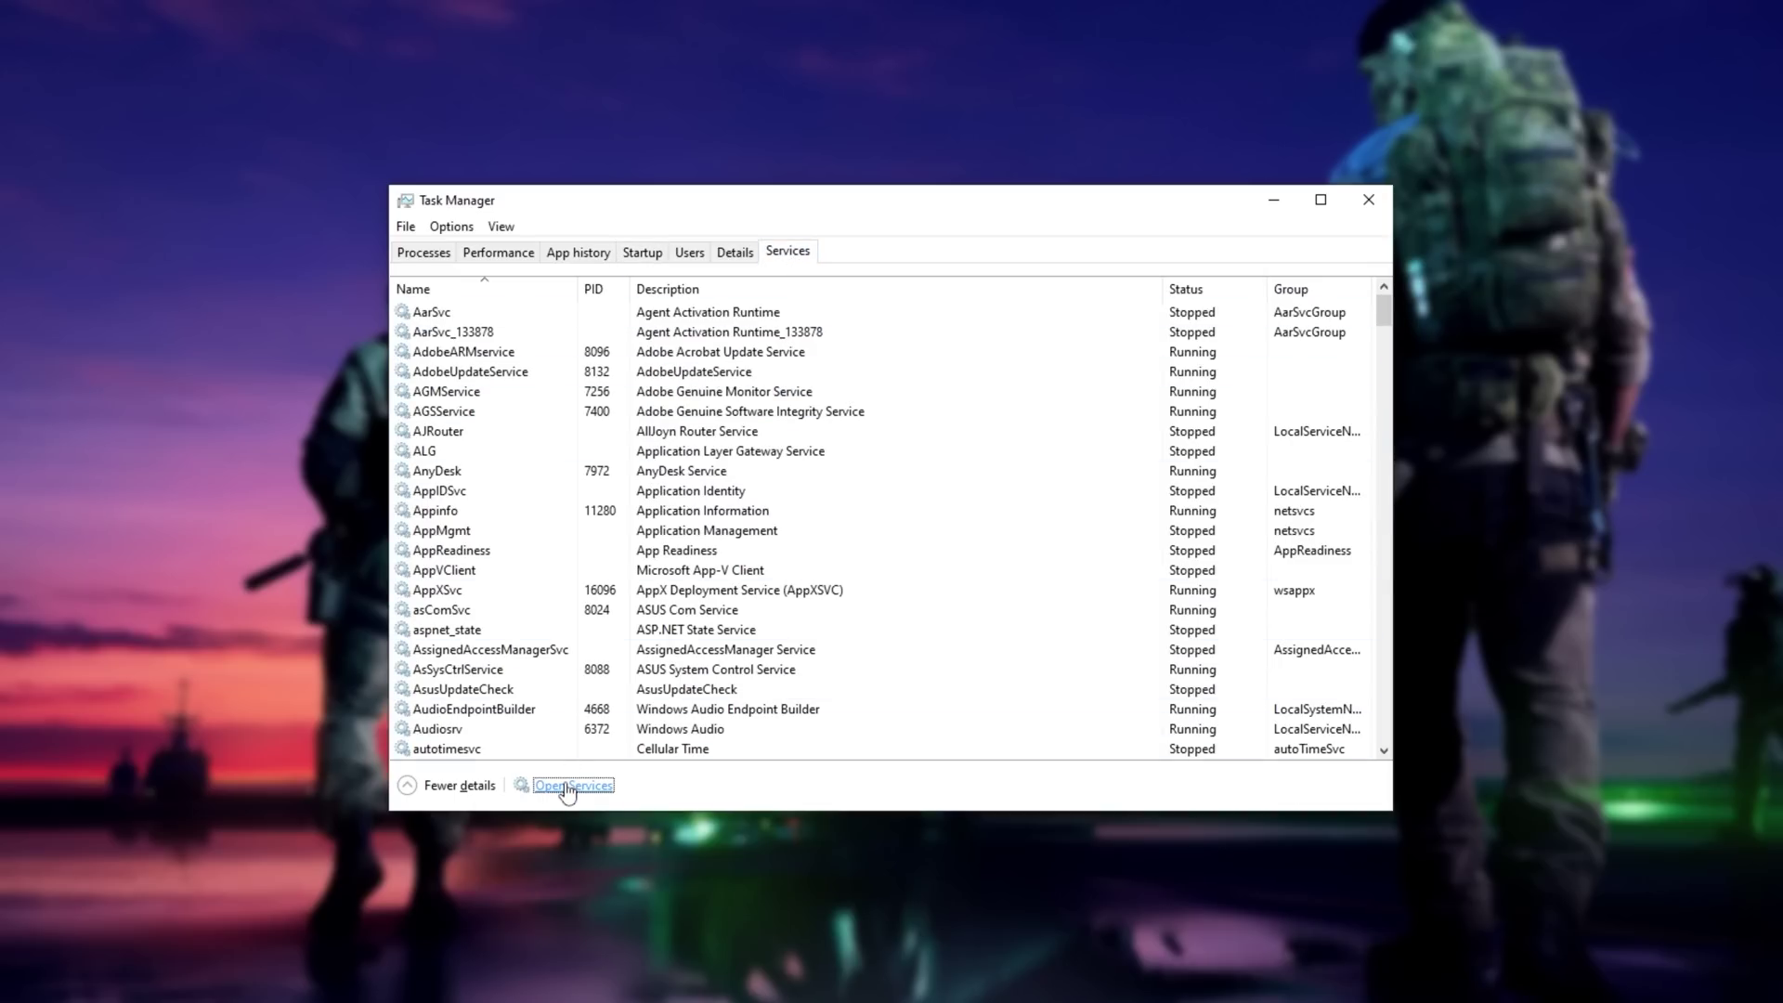
left_click_drag(1063, 469, 775, 218)
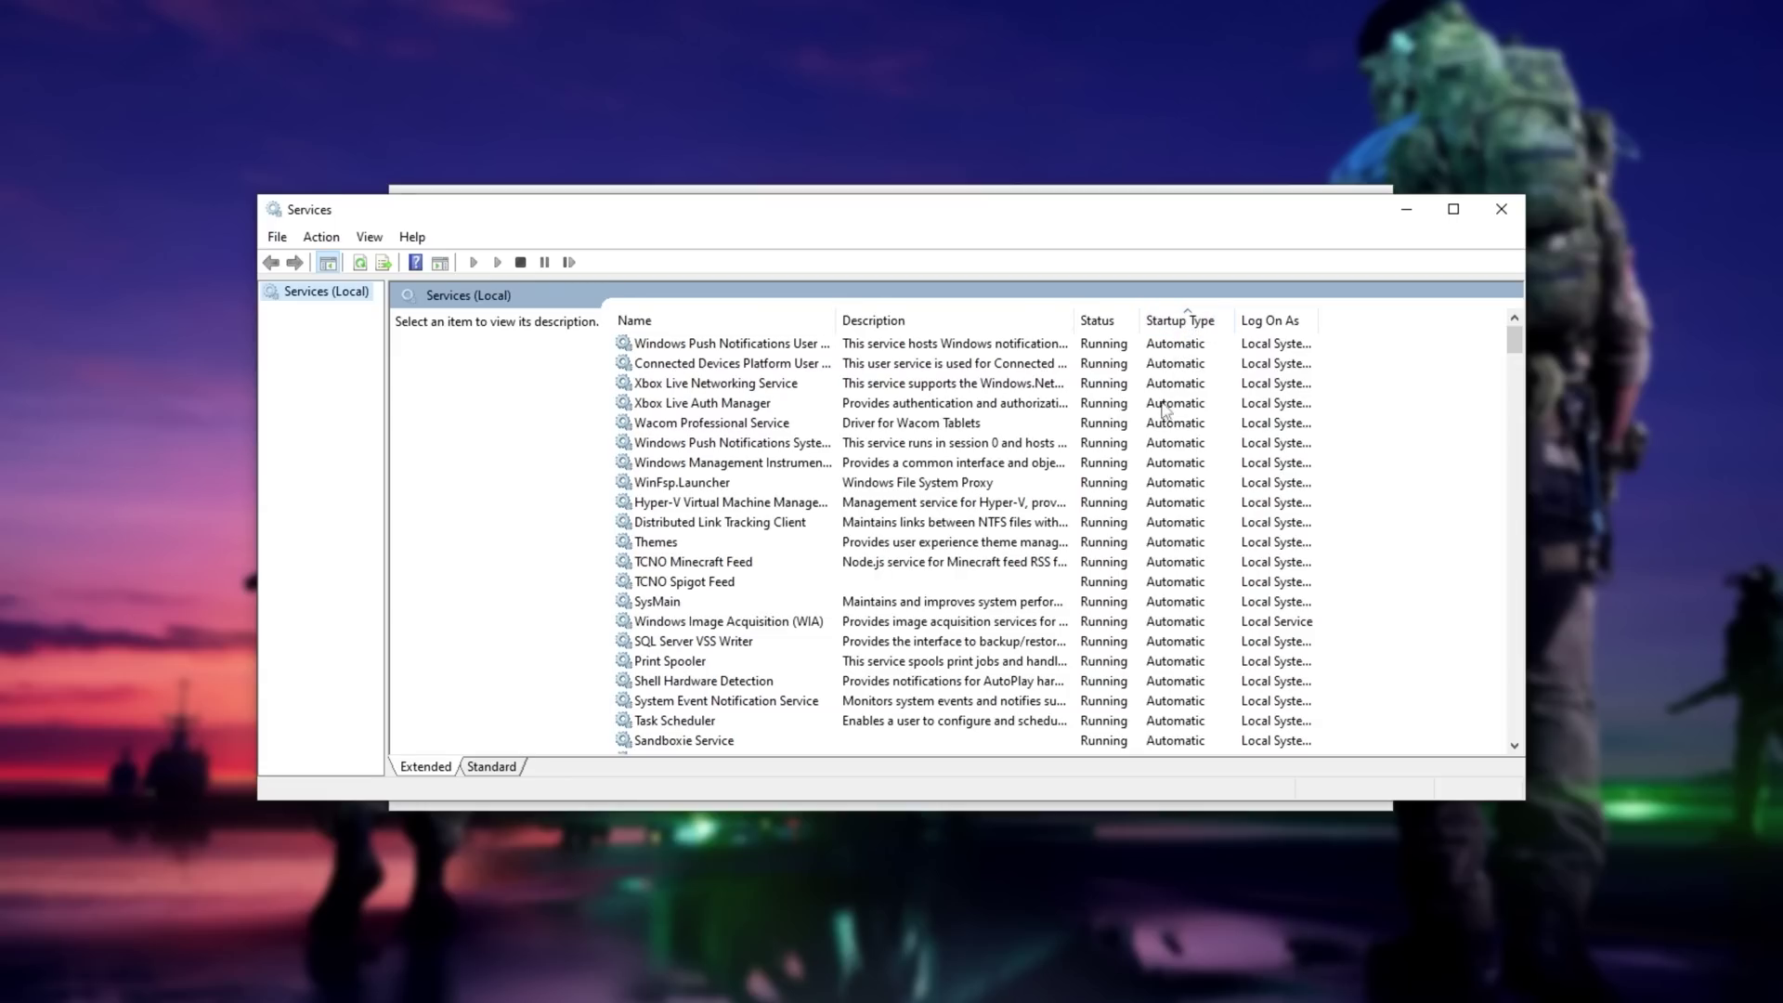
double_click(987, 584)
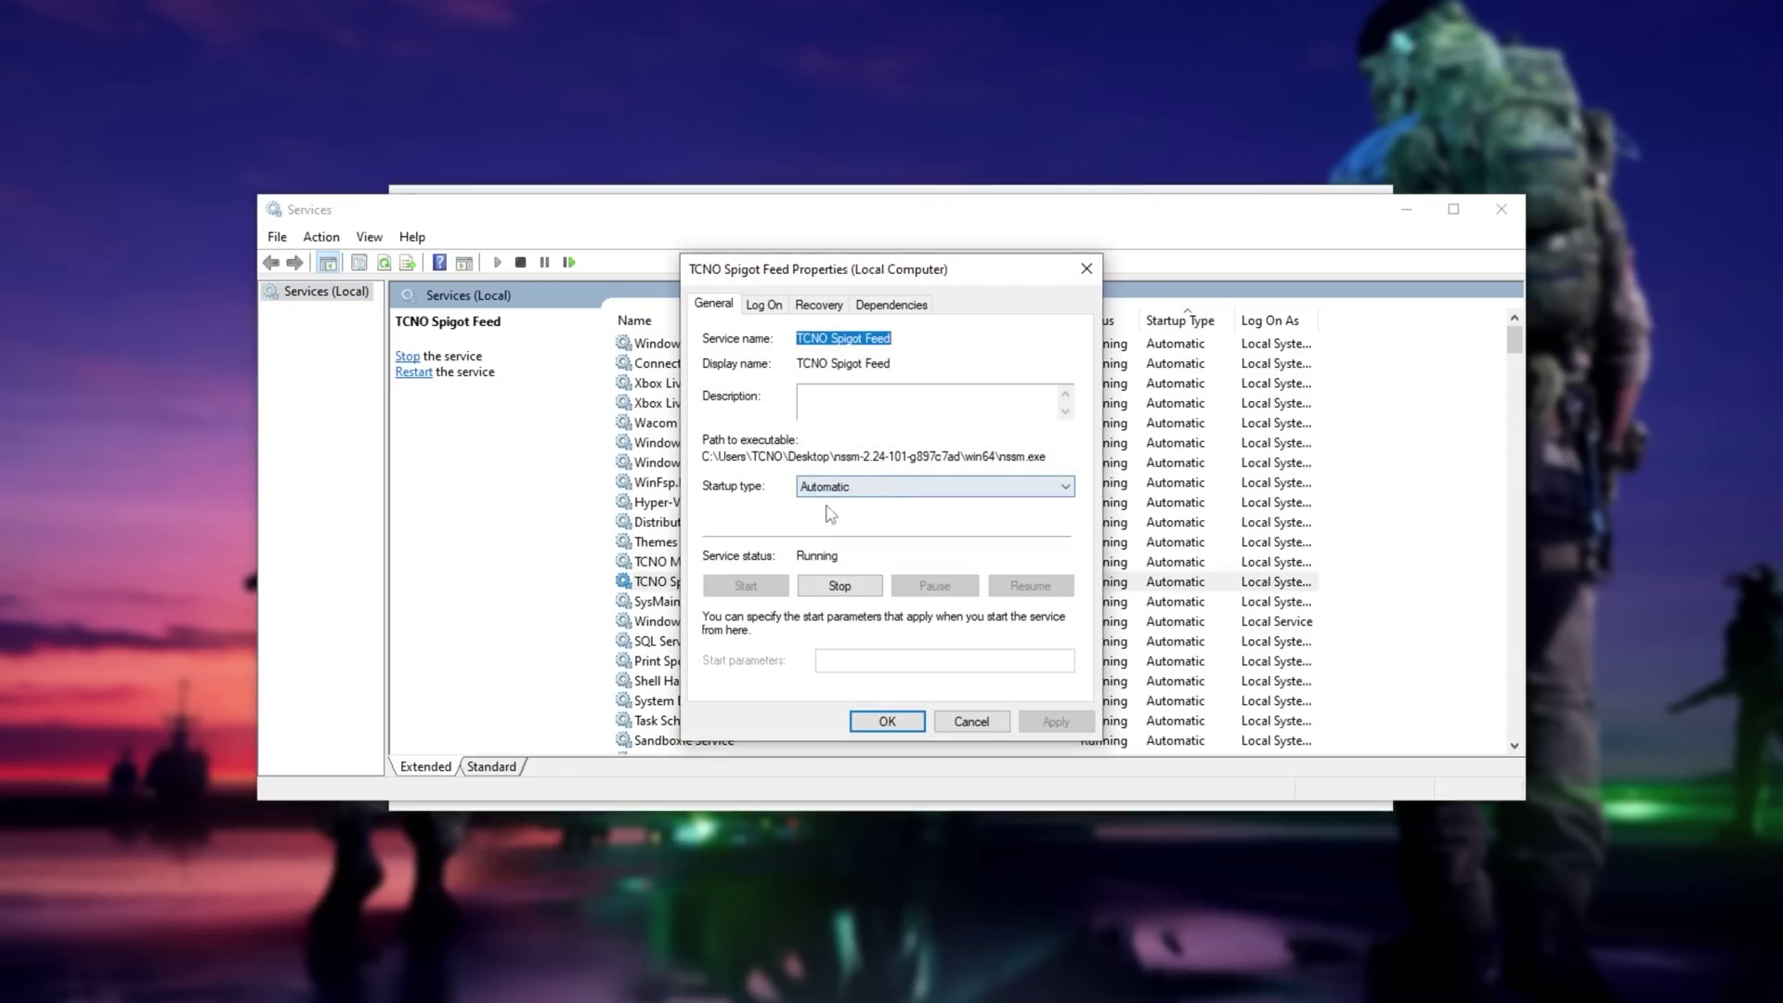
left_click(878, 487)
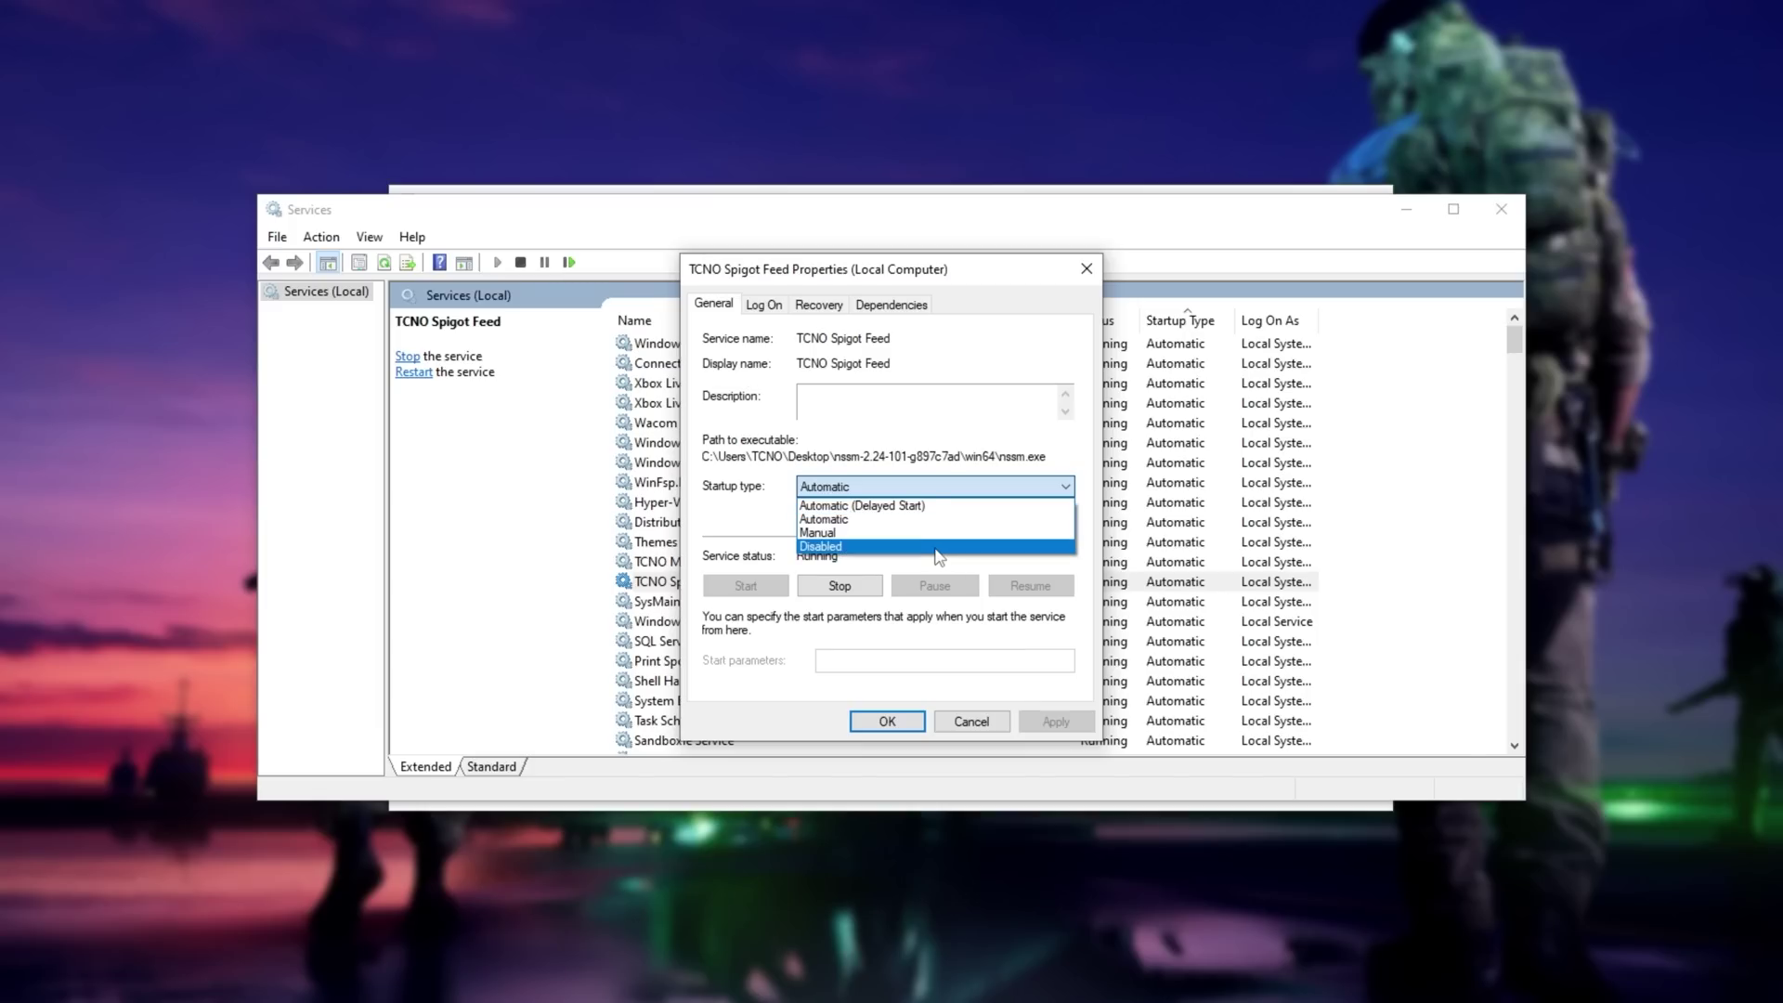
left_click(968, 723)
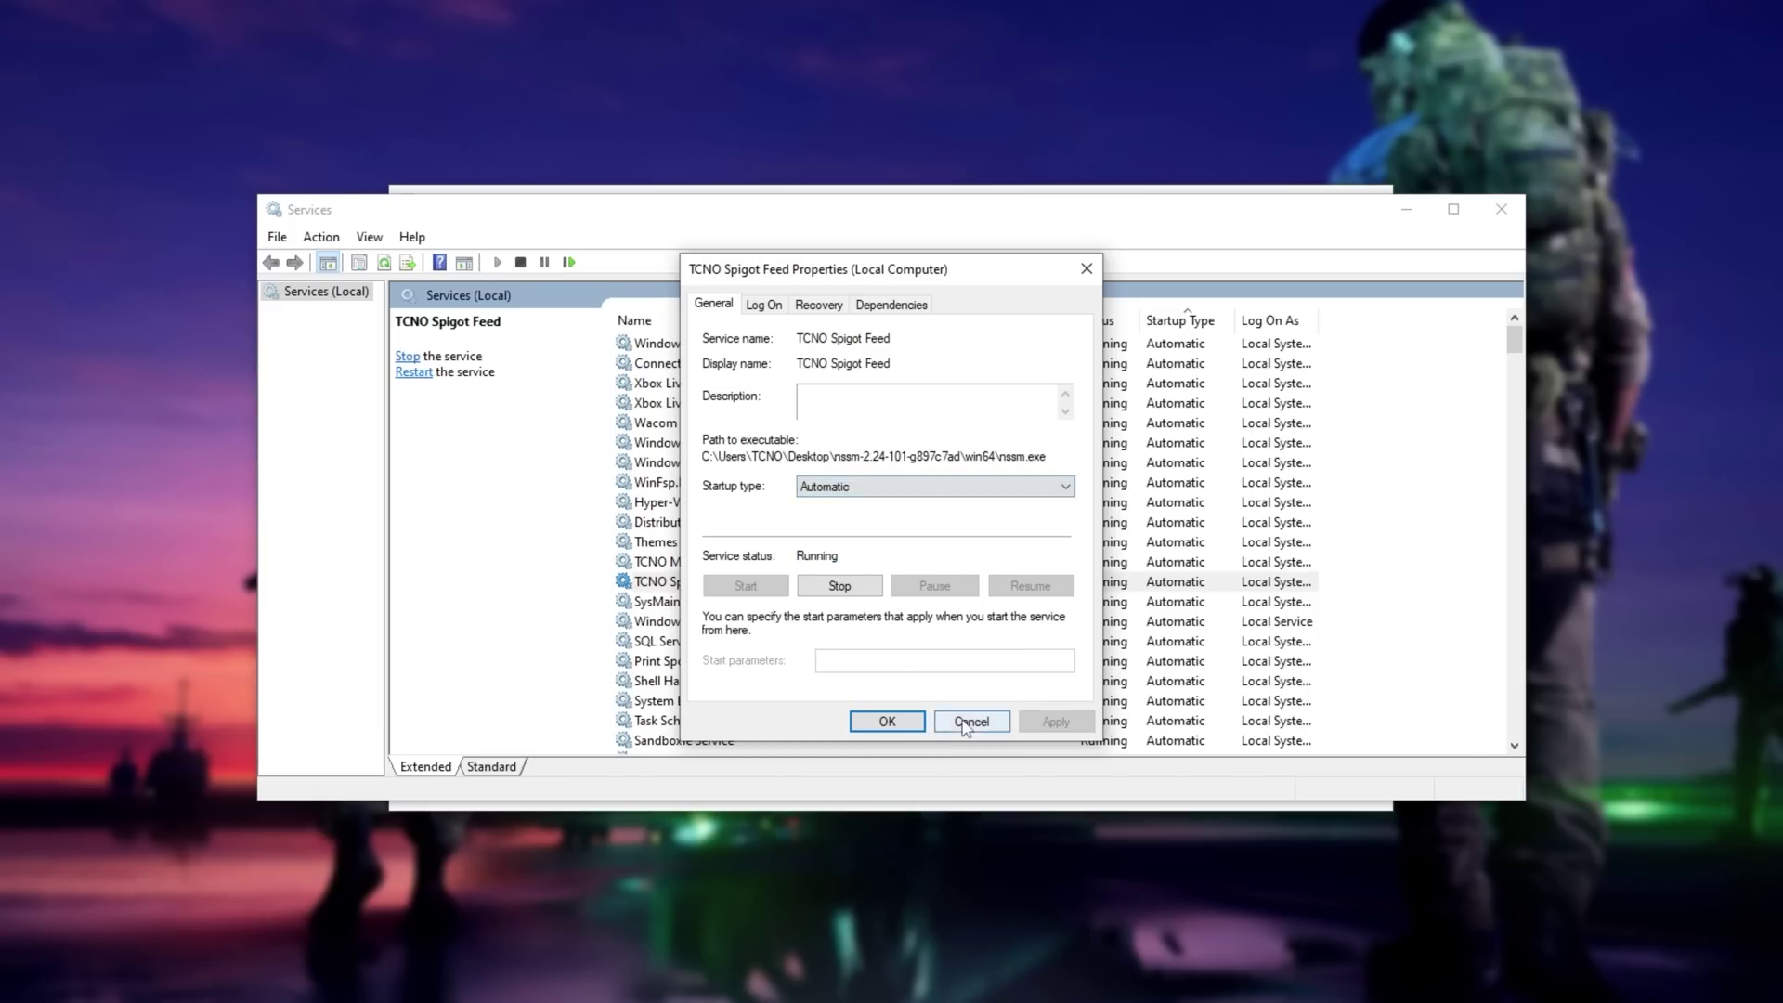
left_click(970, 724)
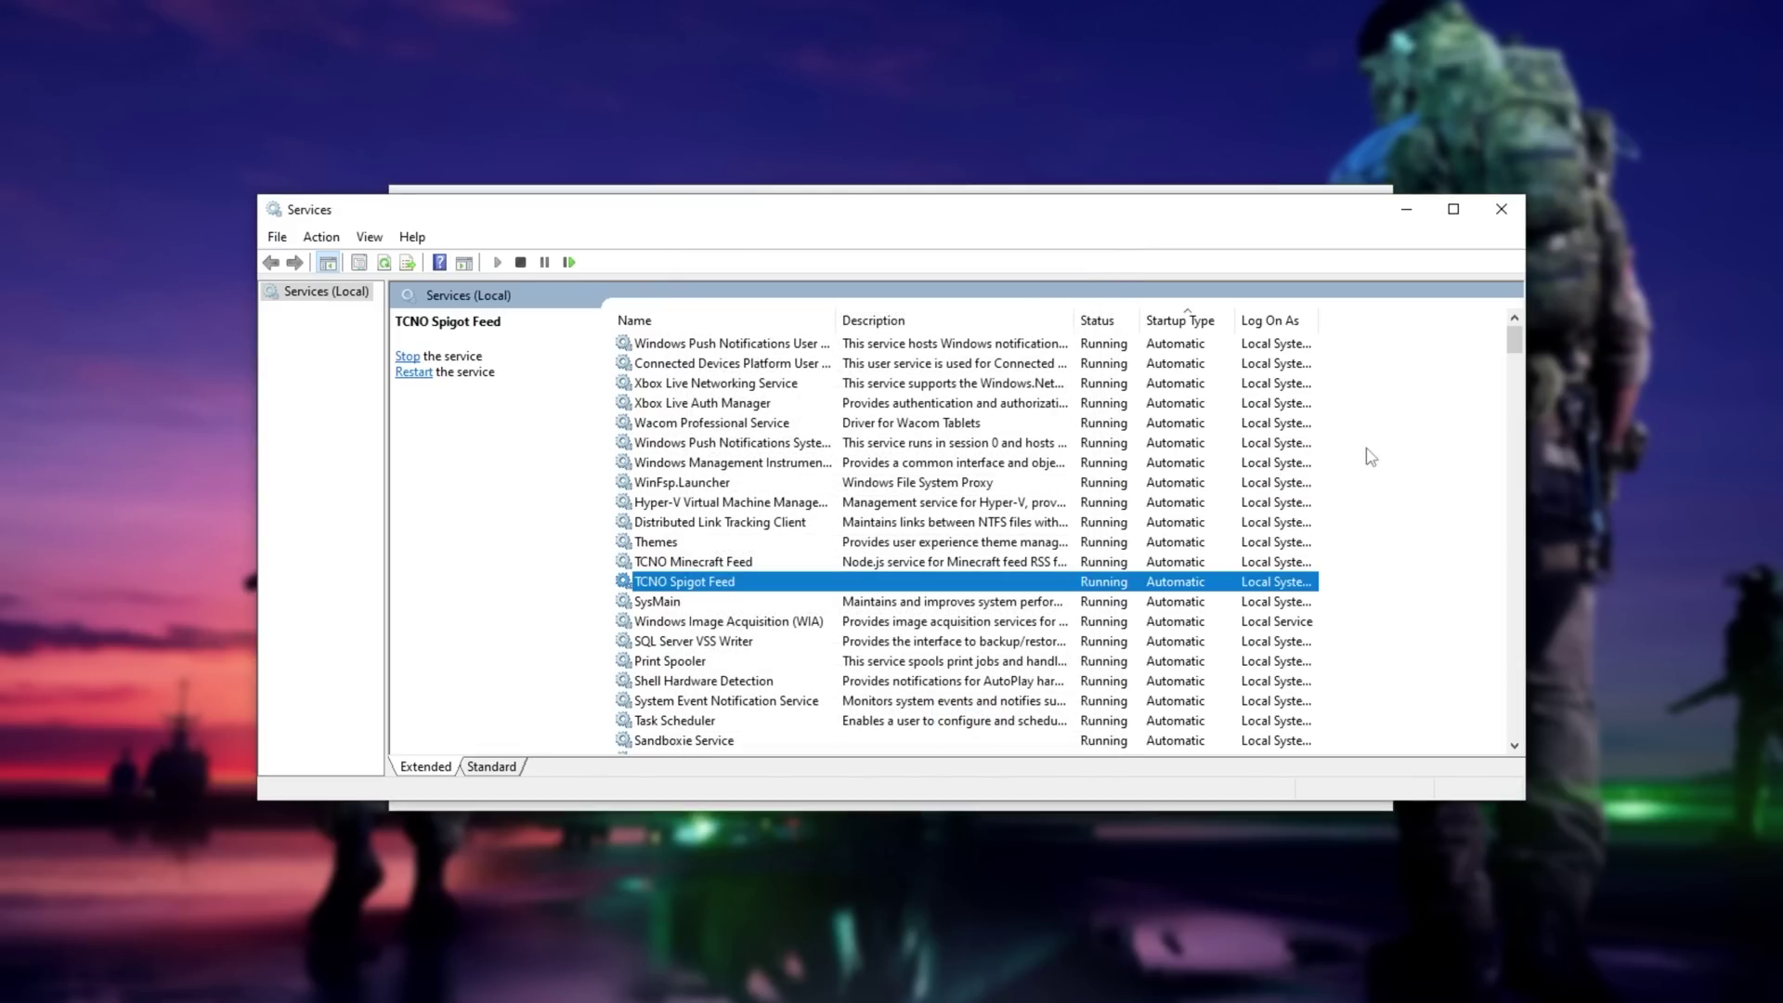
Close the Services console and return Task Manager to the Processes tab
left_click(1504, 211)
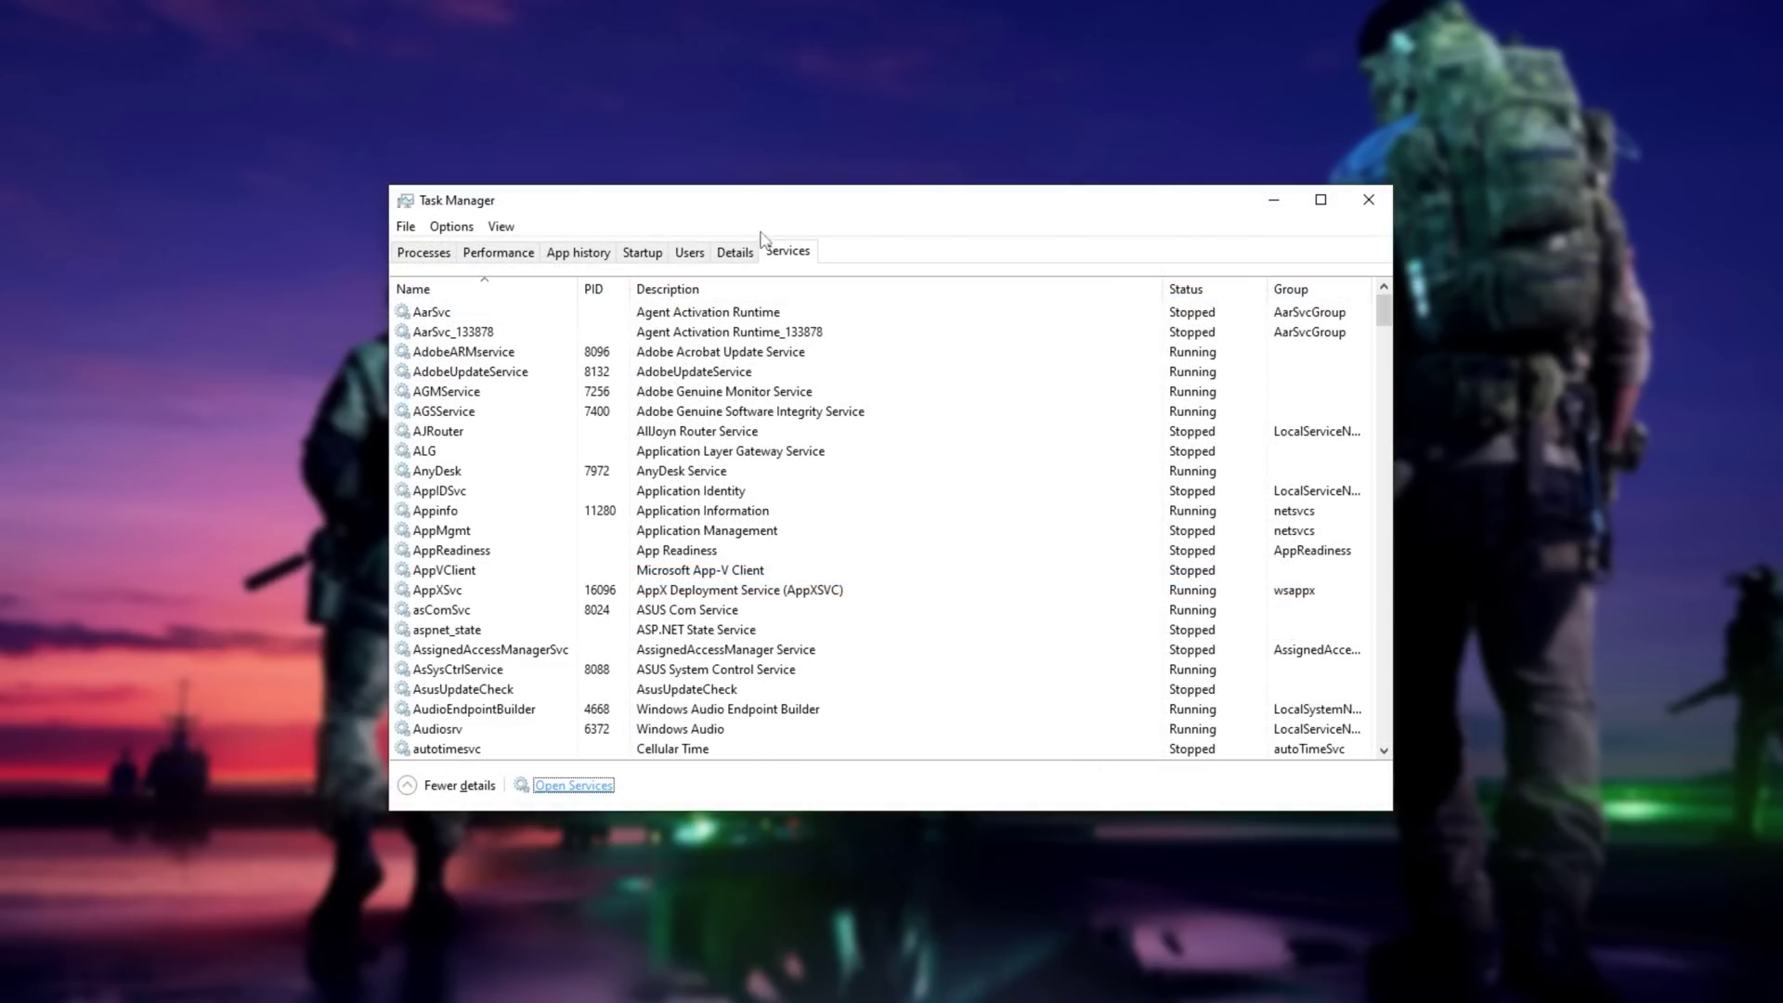
left_click(425, 256)
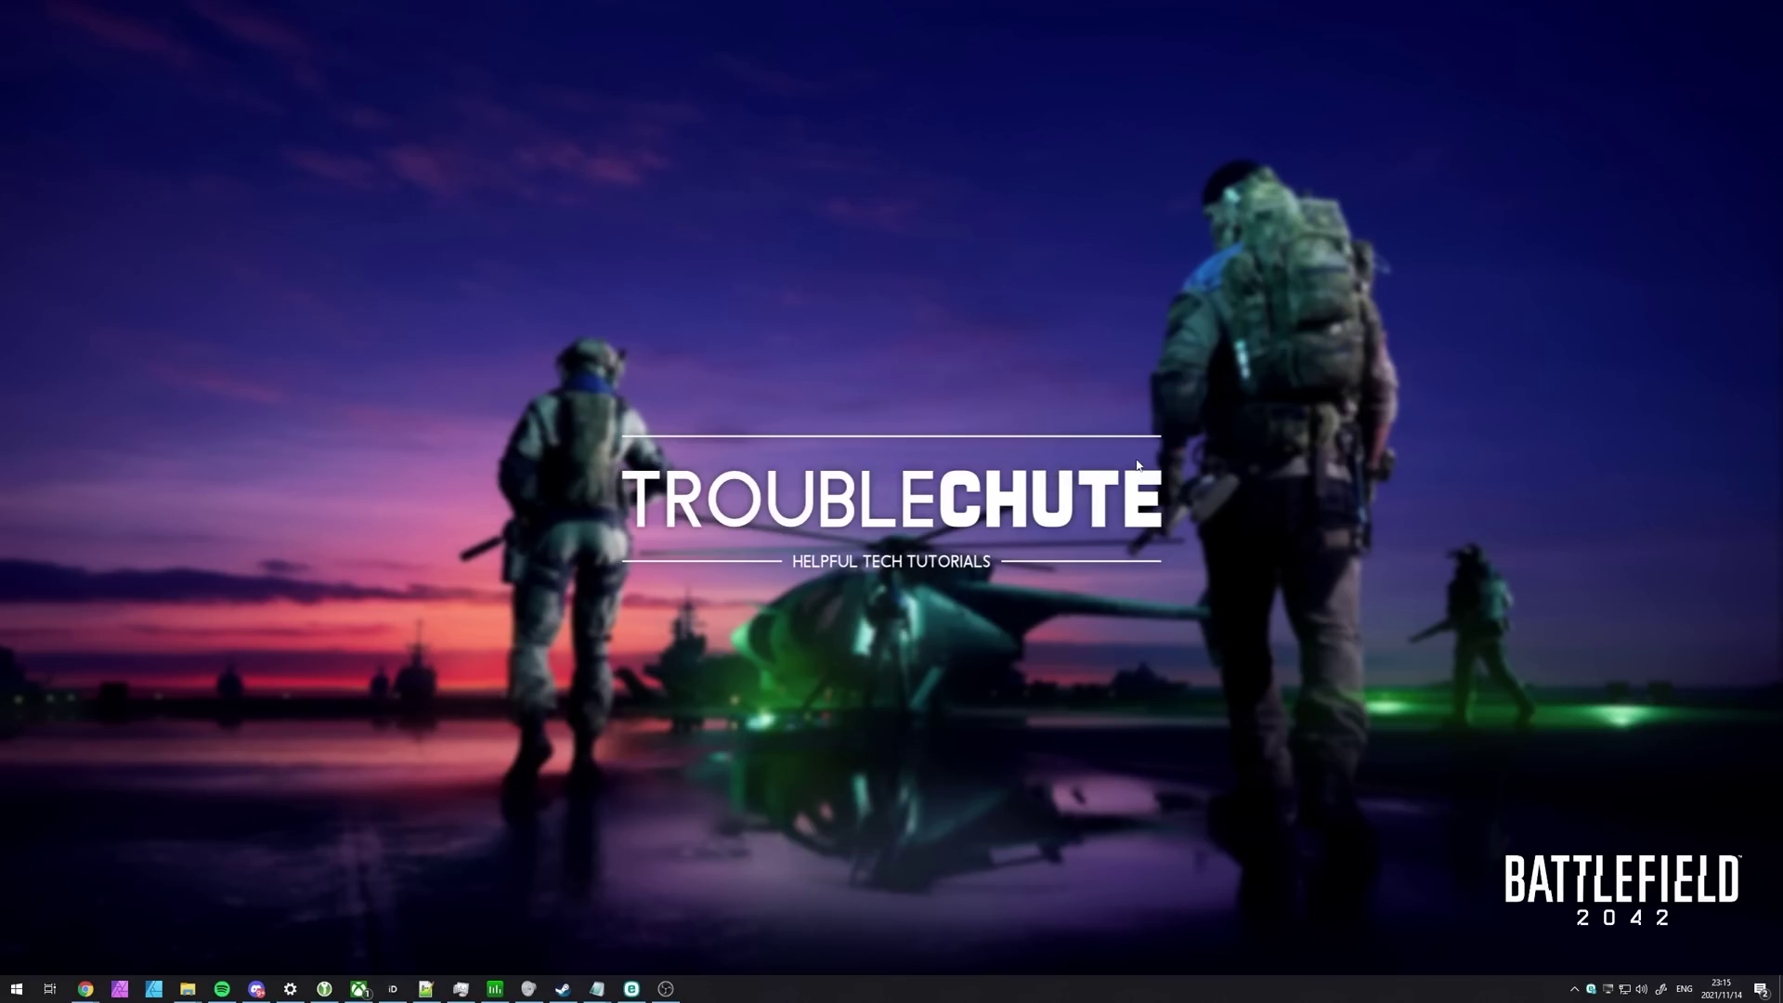
Browse to Documents > Battlefield 2042 > settings and open PROFSAVE_profile with Notepad
key("super+e")
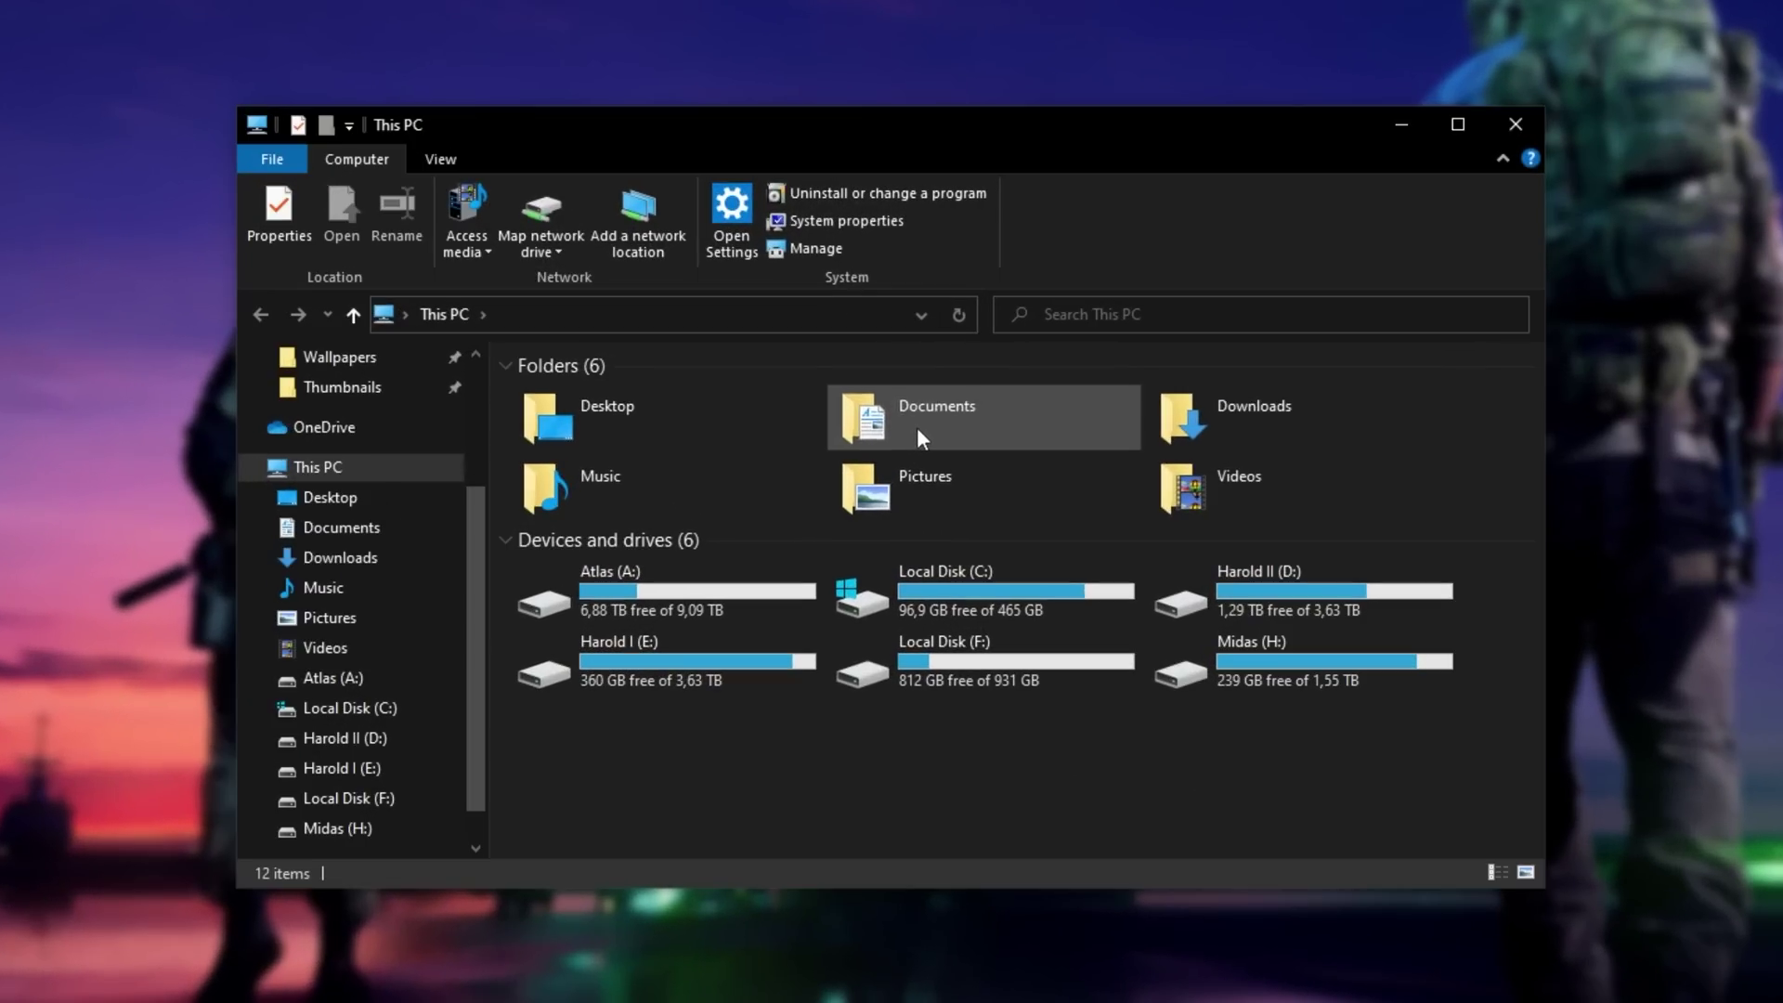
double_click(905, 459)
left_click(905, 460)
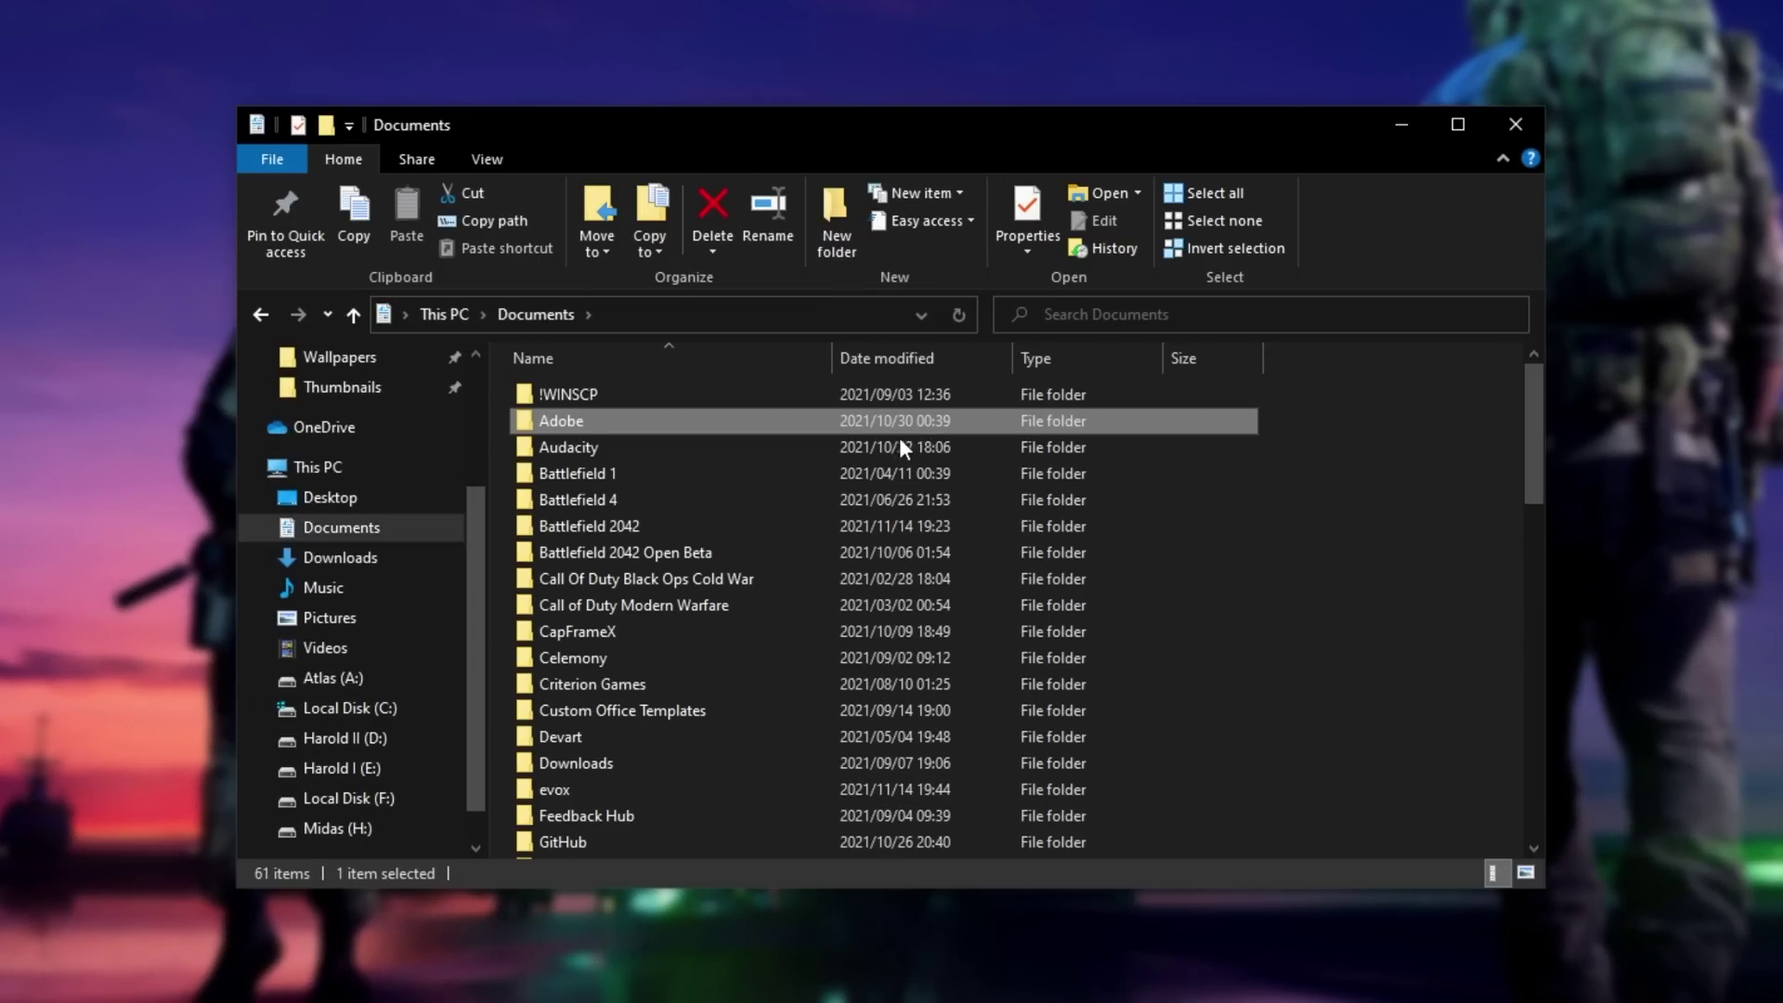
double_click(819, 525)
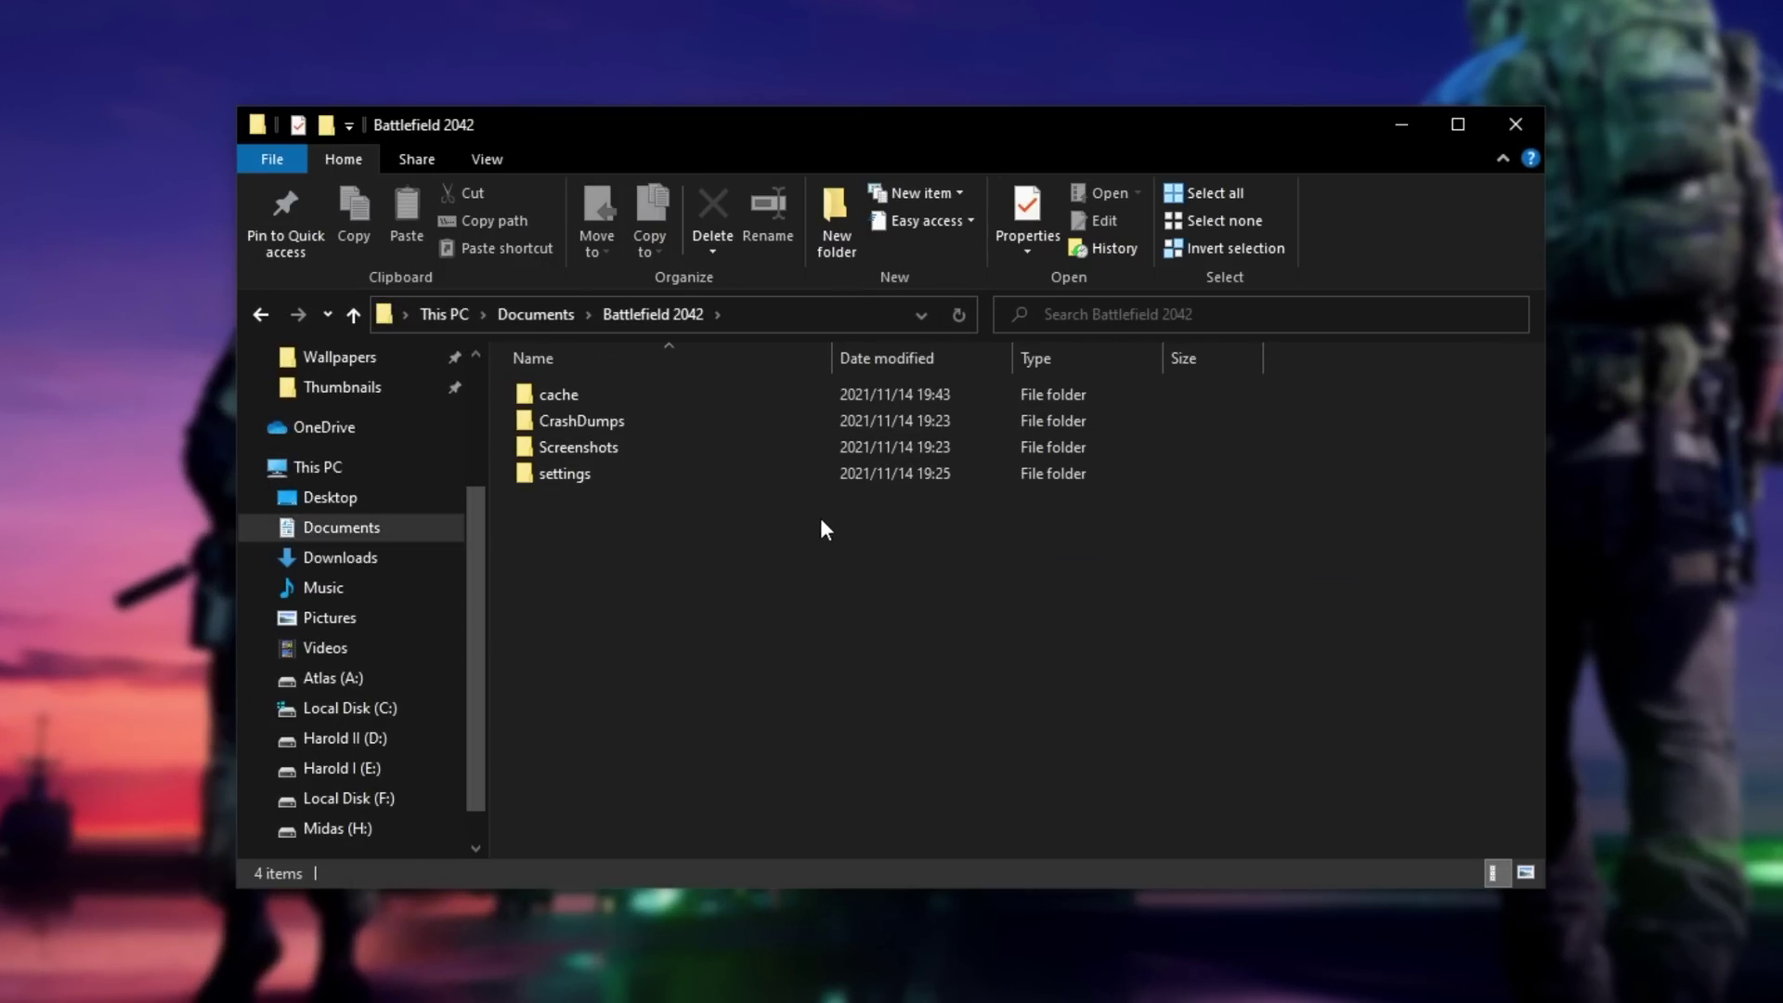
left_click(788, 474)
double_click(789, 471)
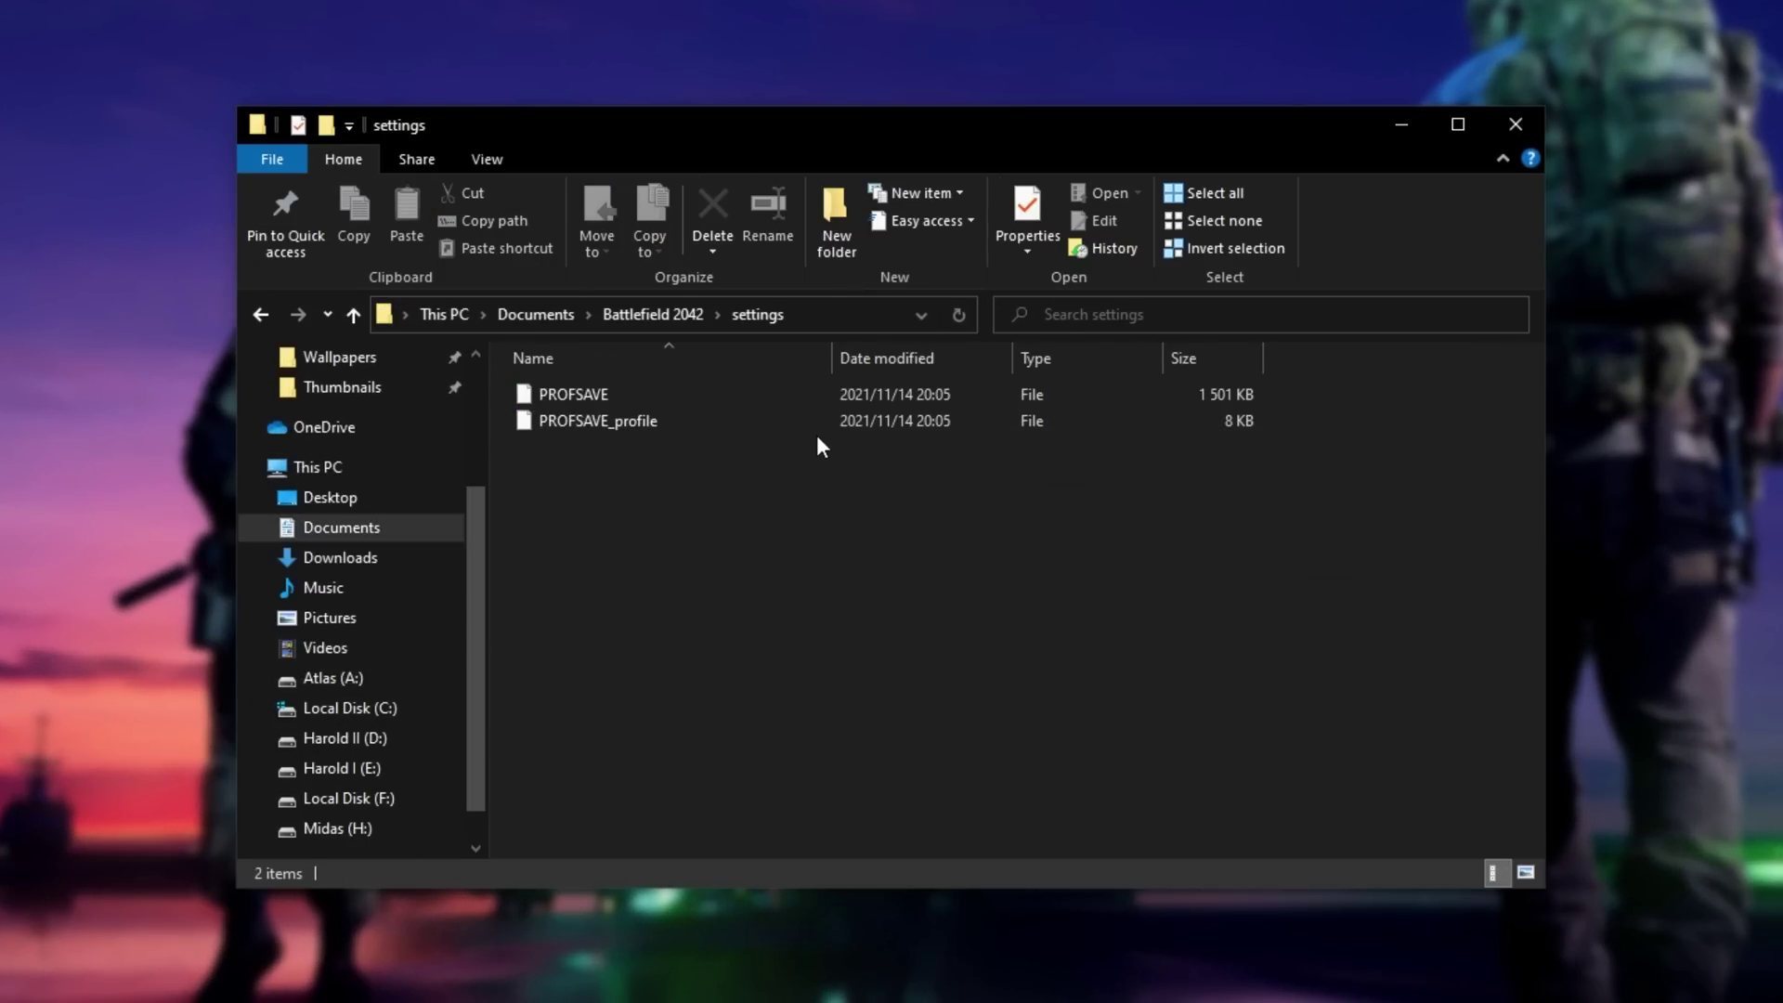
left_click(572, 425)
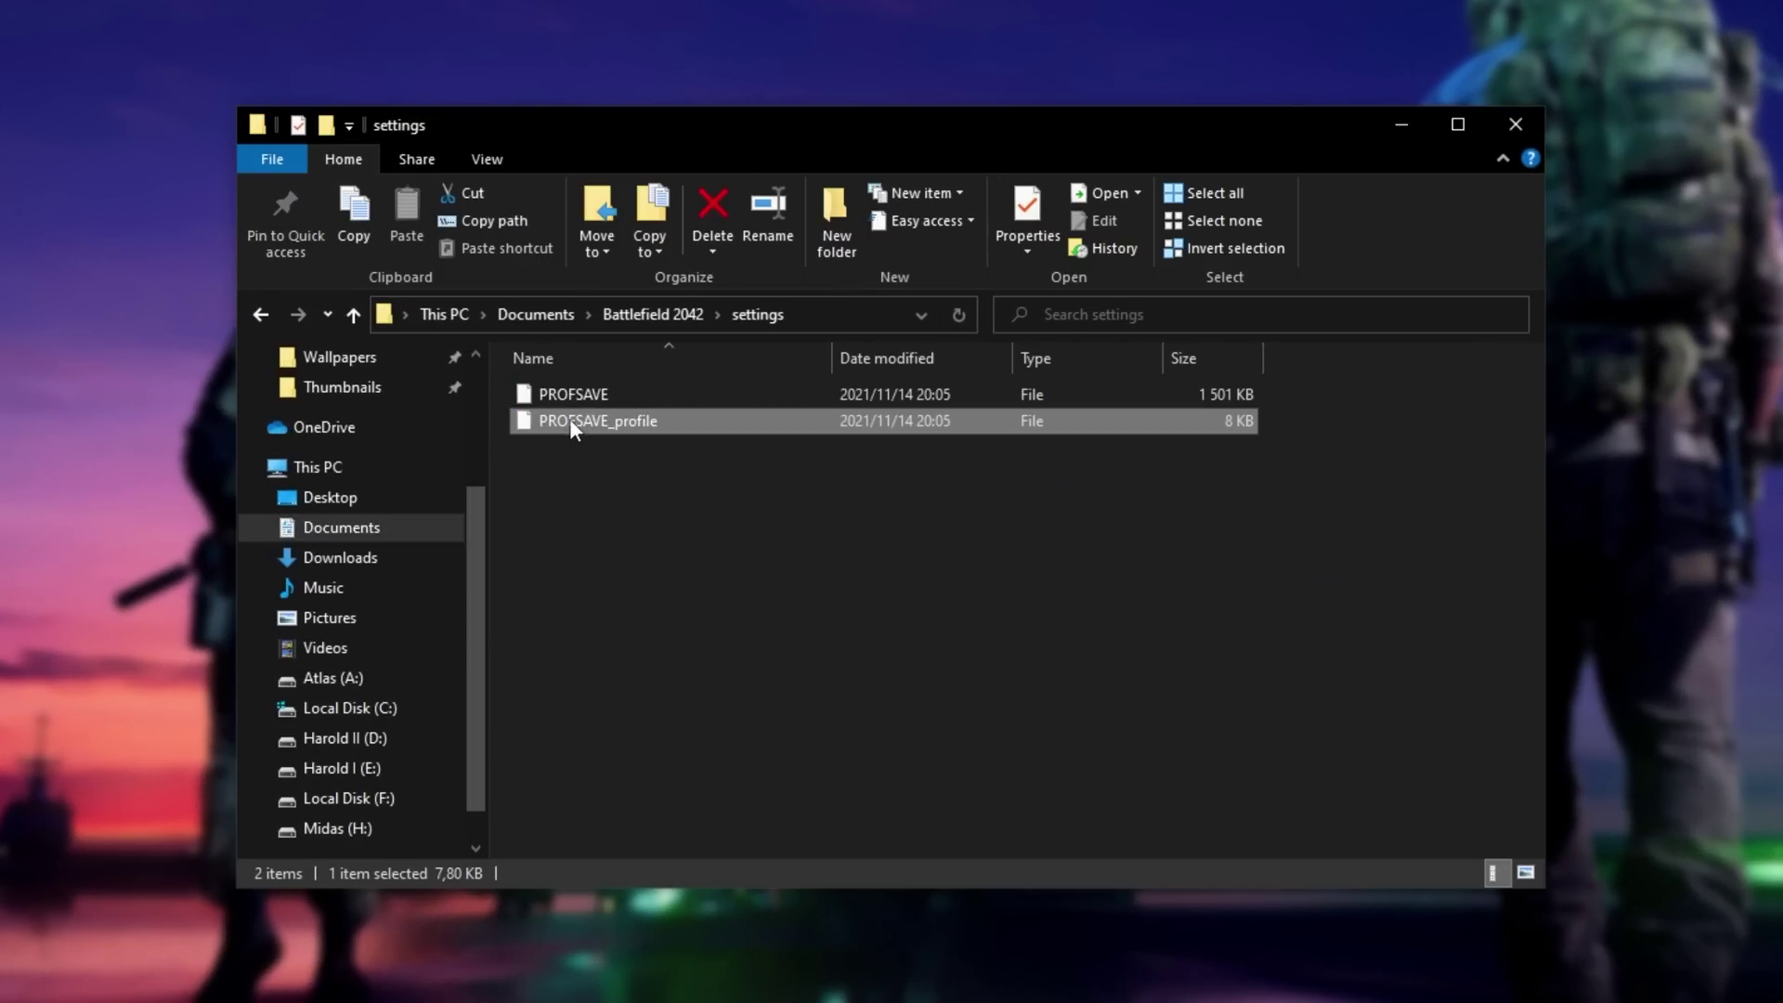
double_click(653, 426)
scroll(765, 326, "down", 8)
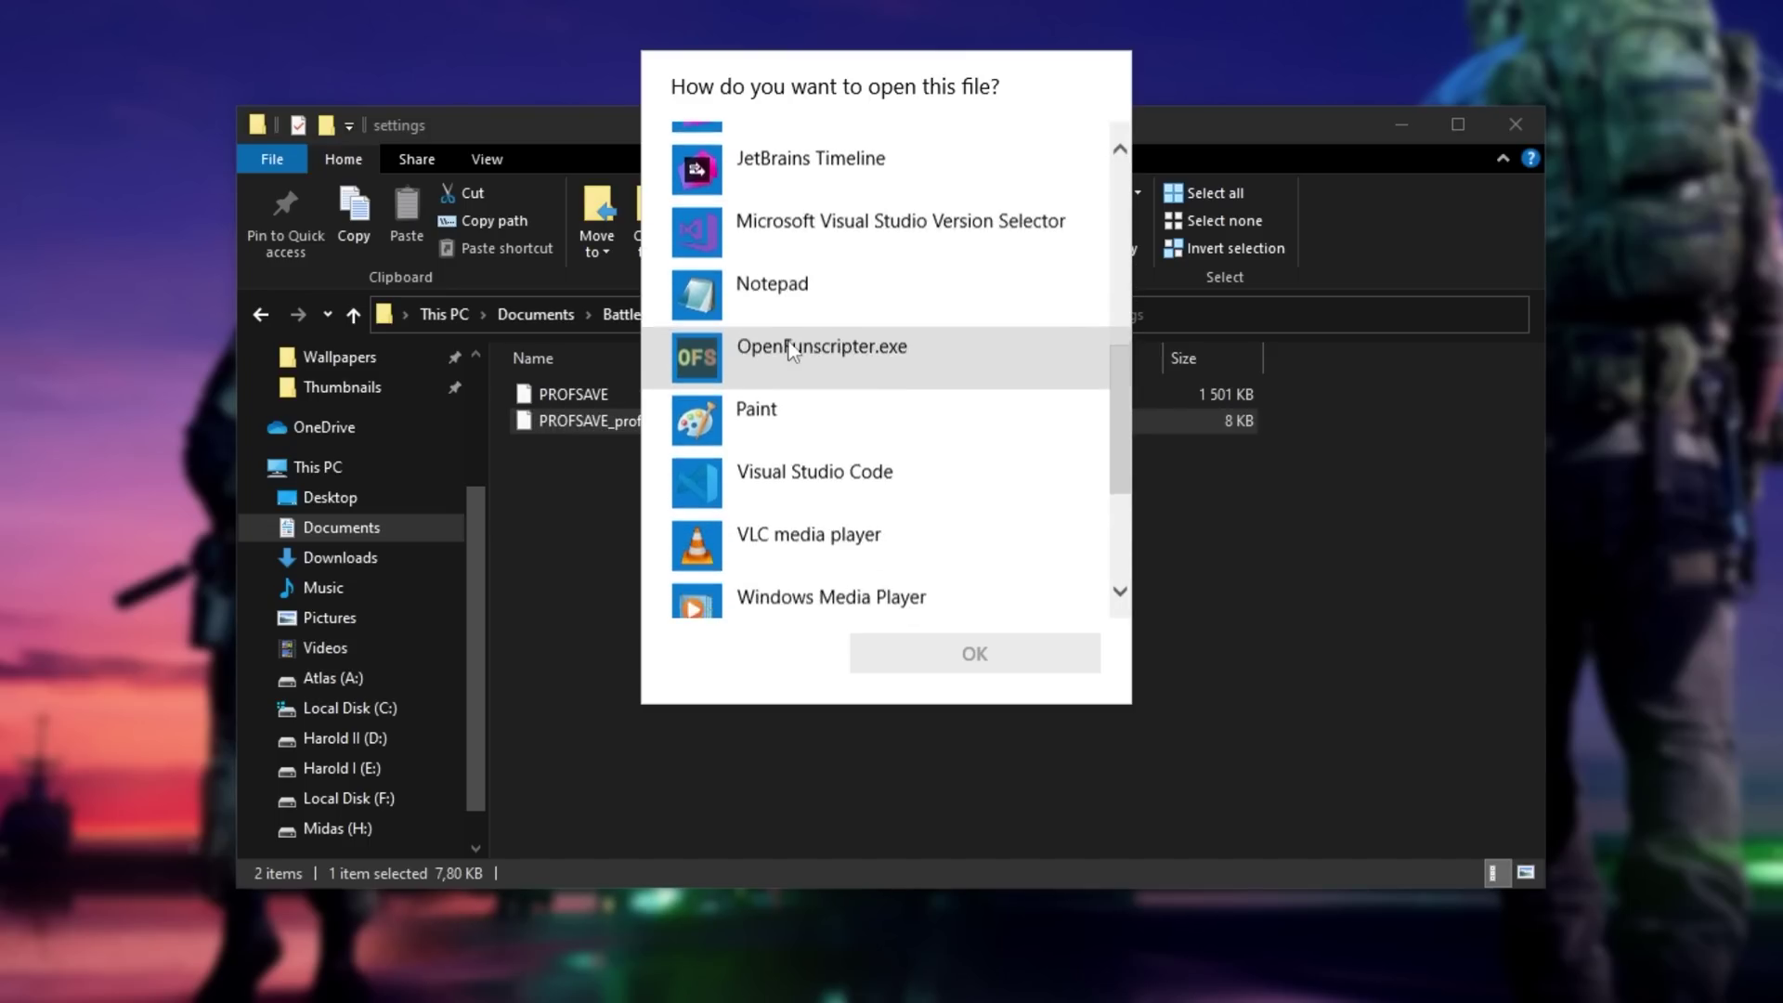
double_click(749, 255)
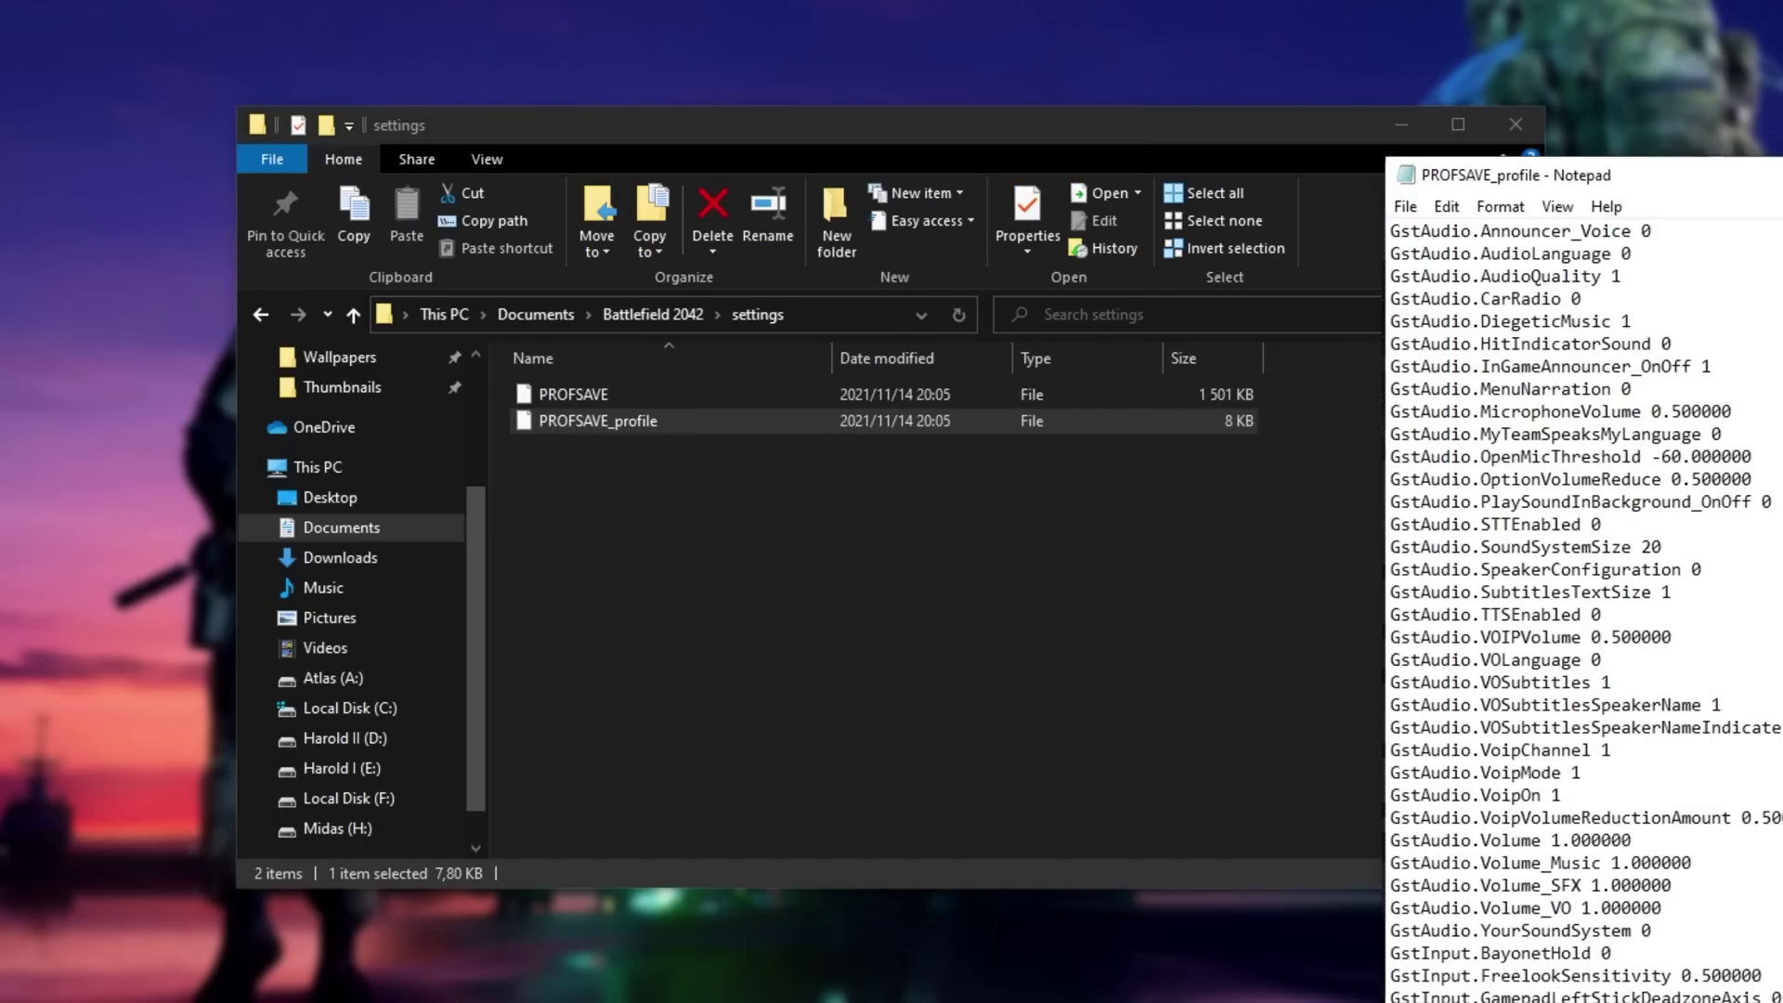
Review PROFSAVE_profile's GstRender block from the AmbientOcclusion line through Dx12Enabled 0
left_click_drag(1631, 37, 577, 56)
scroll(1002, 289, "down", 10)
scroll(1002, 289, "down", 20)
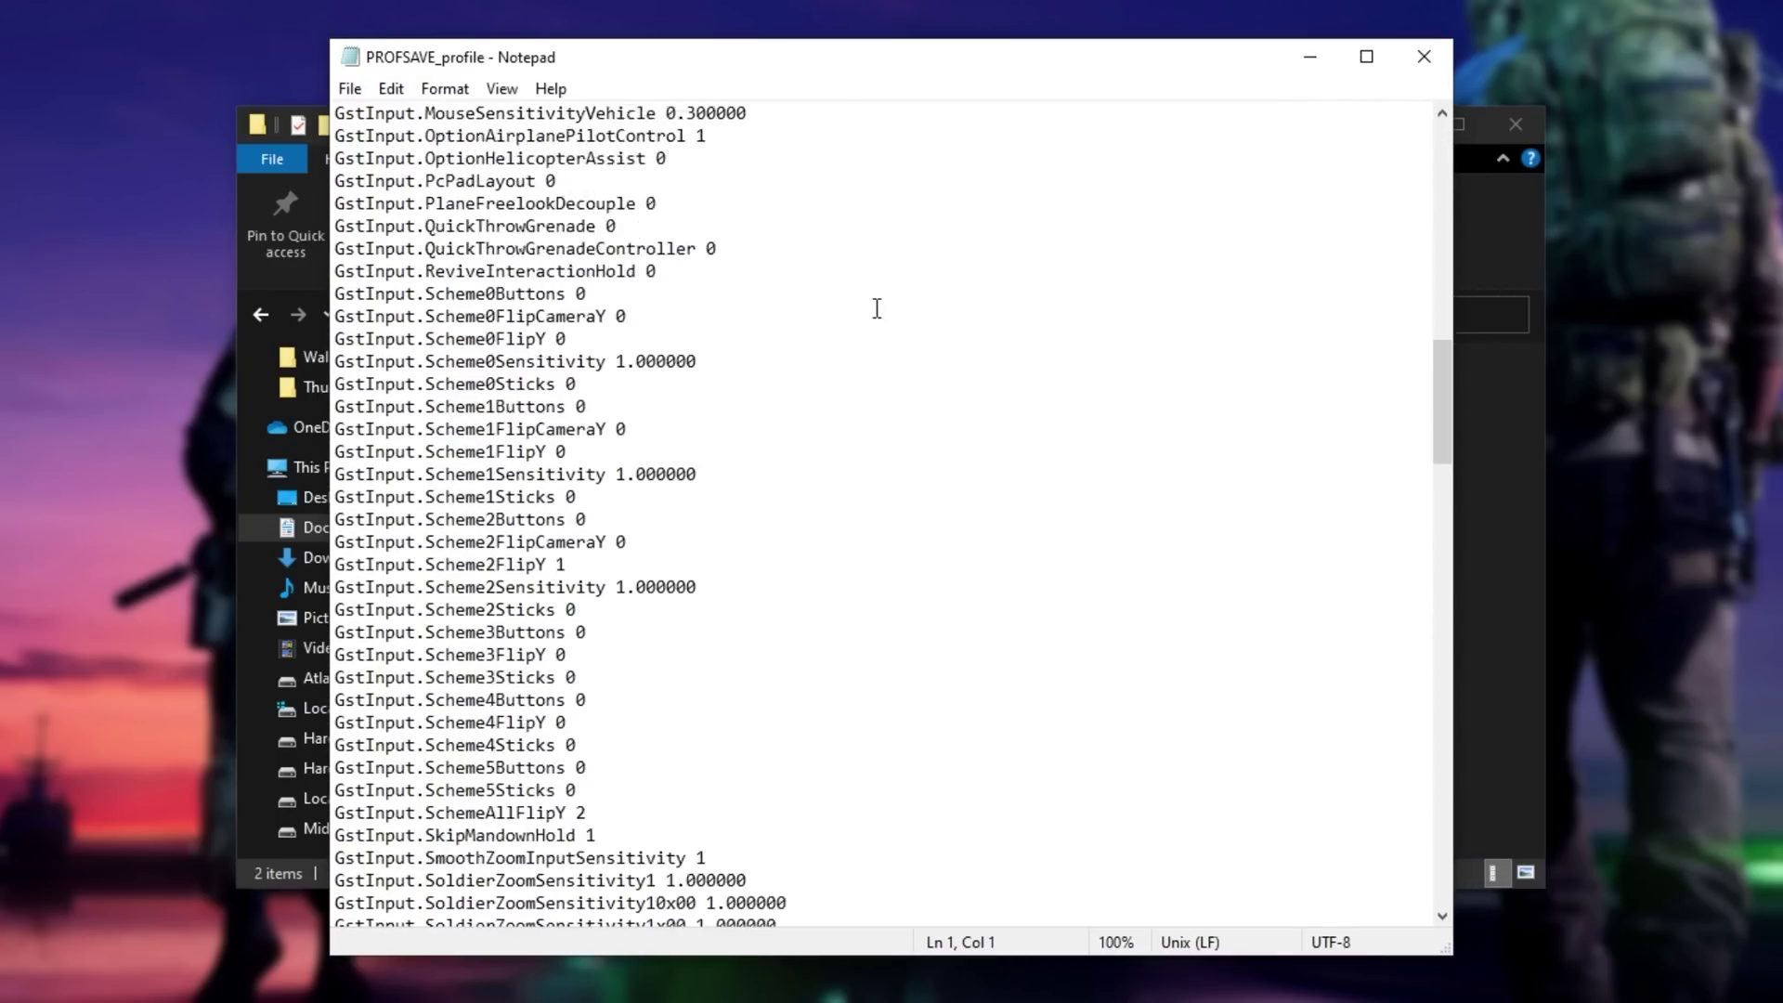
left_click_drag(336, 496, 646, 490)
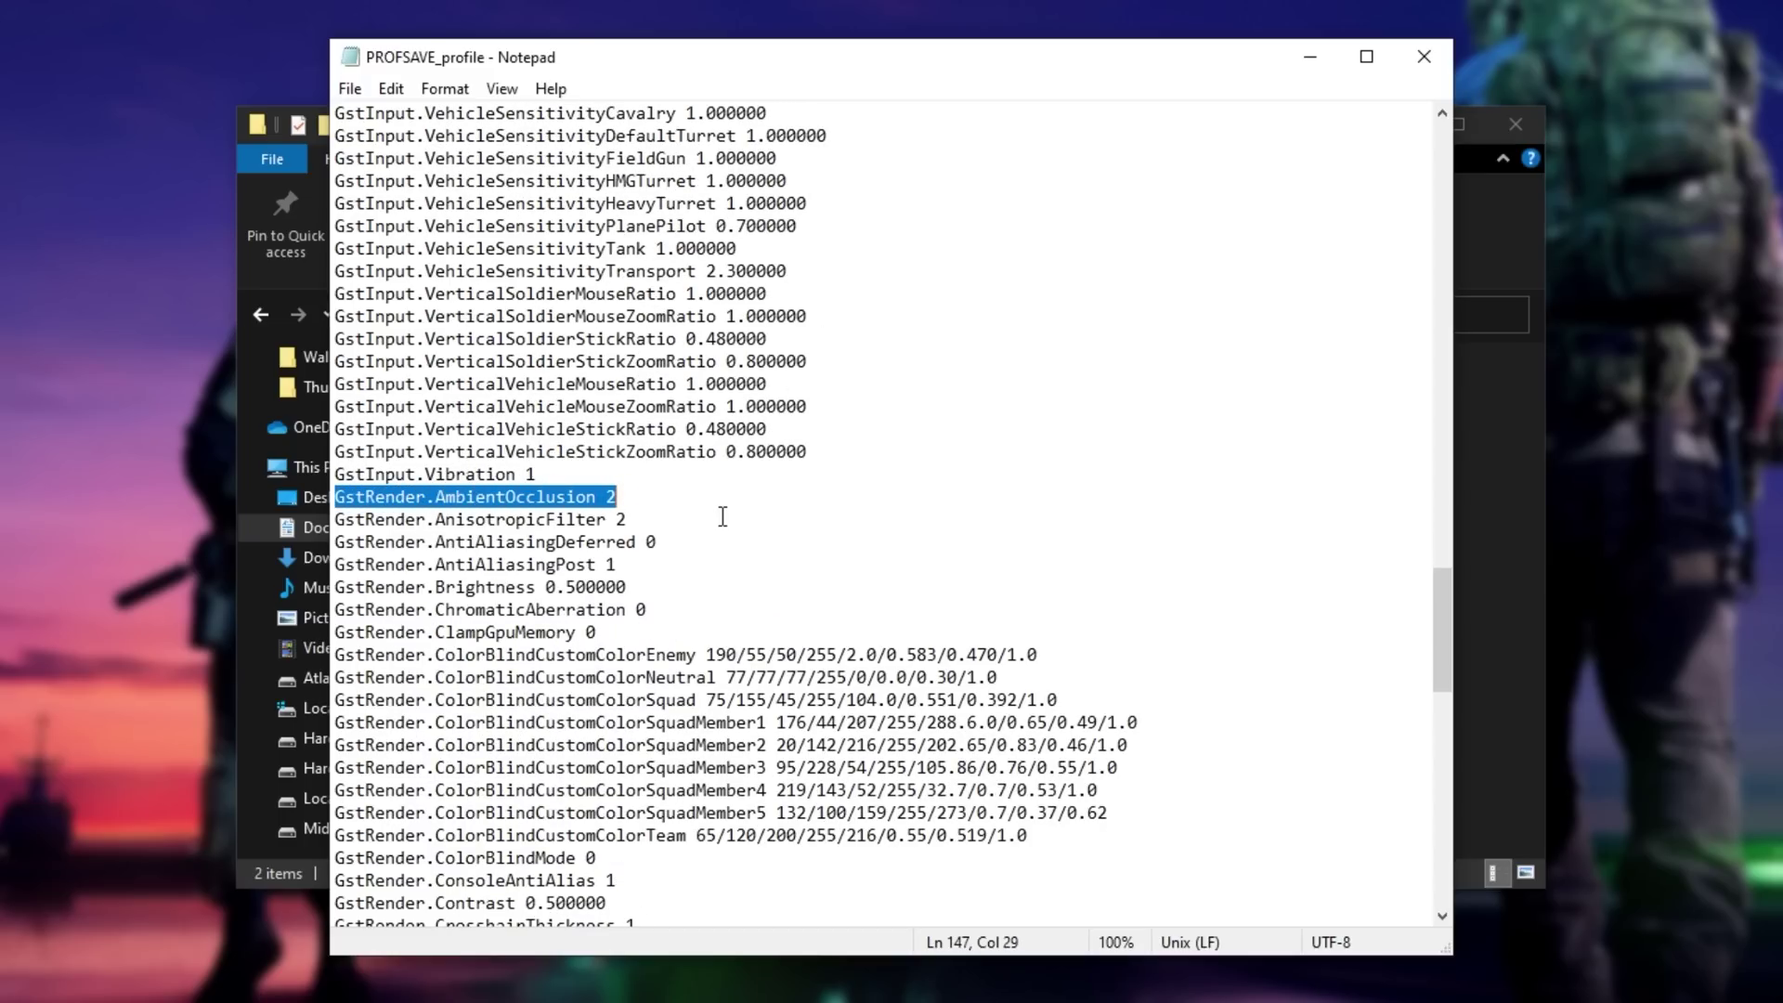
scroll(1013, 442, "down", 3)
scroll(1013, 441, "down", 19)
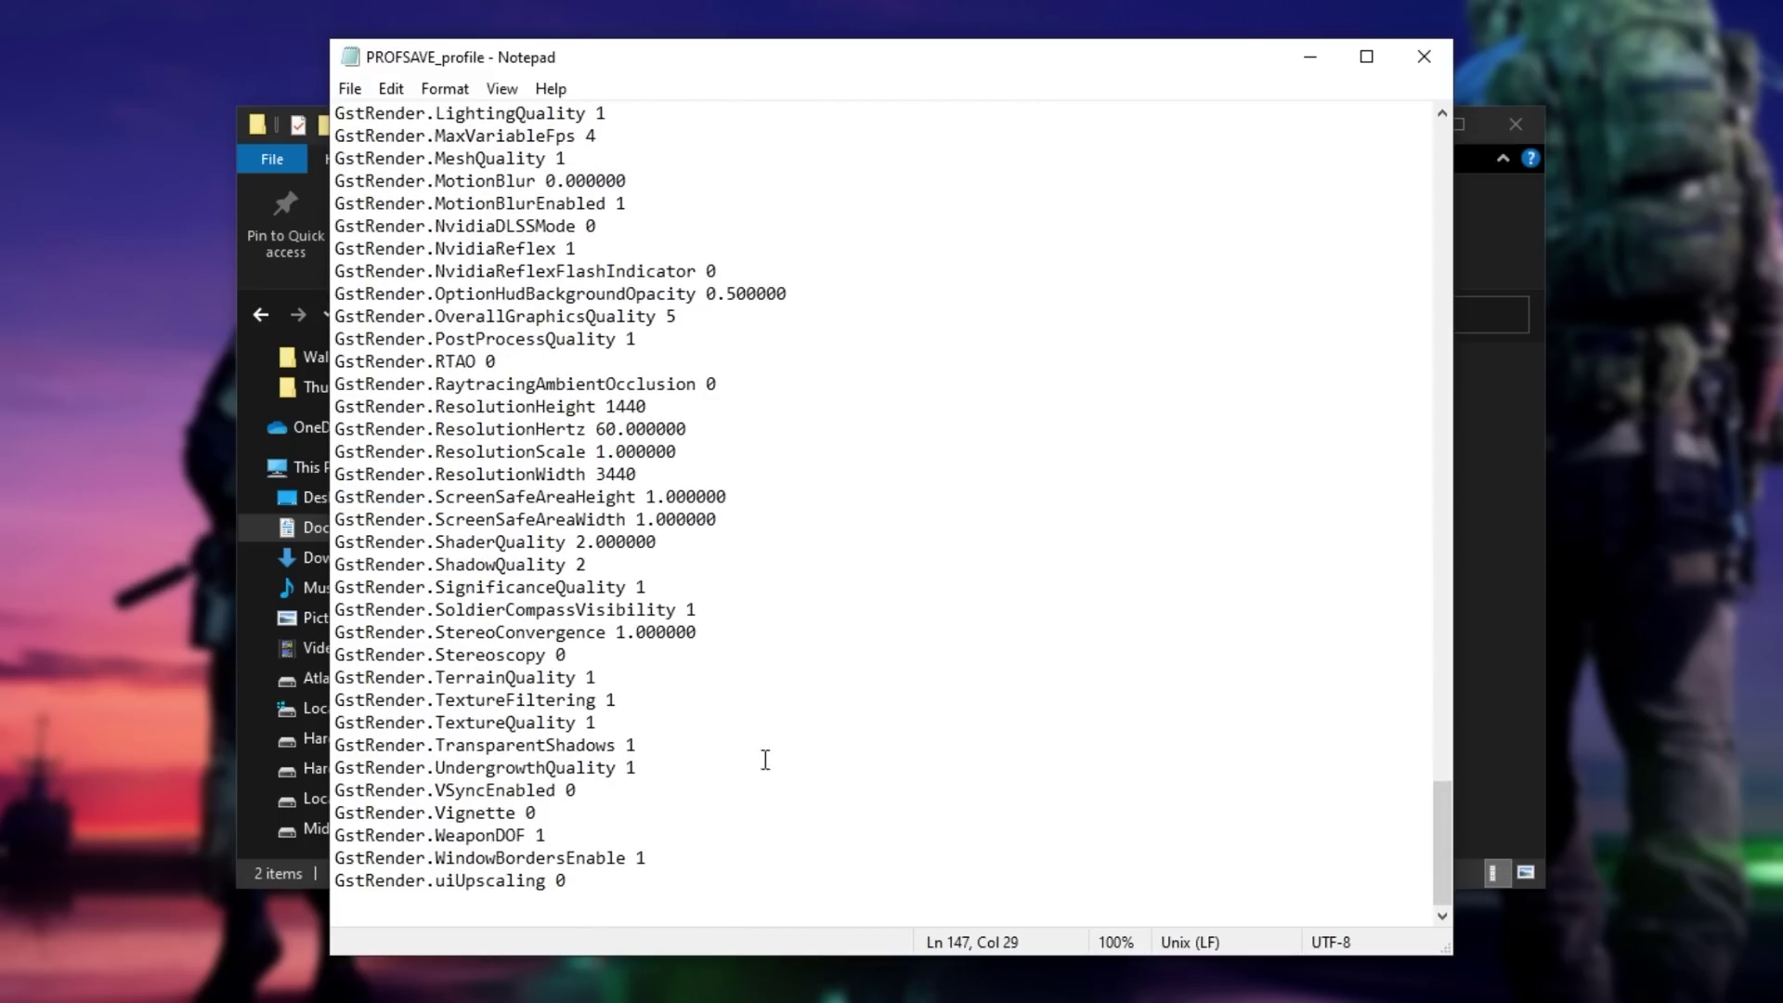
left_click(669, 907, "shift")
scroll(671, 908, "up", 18)
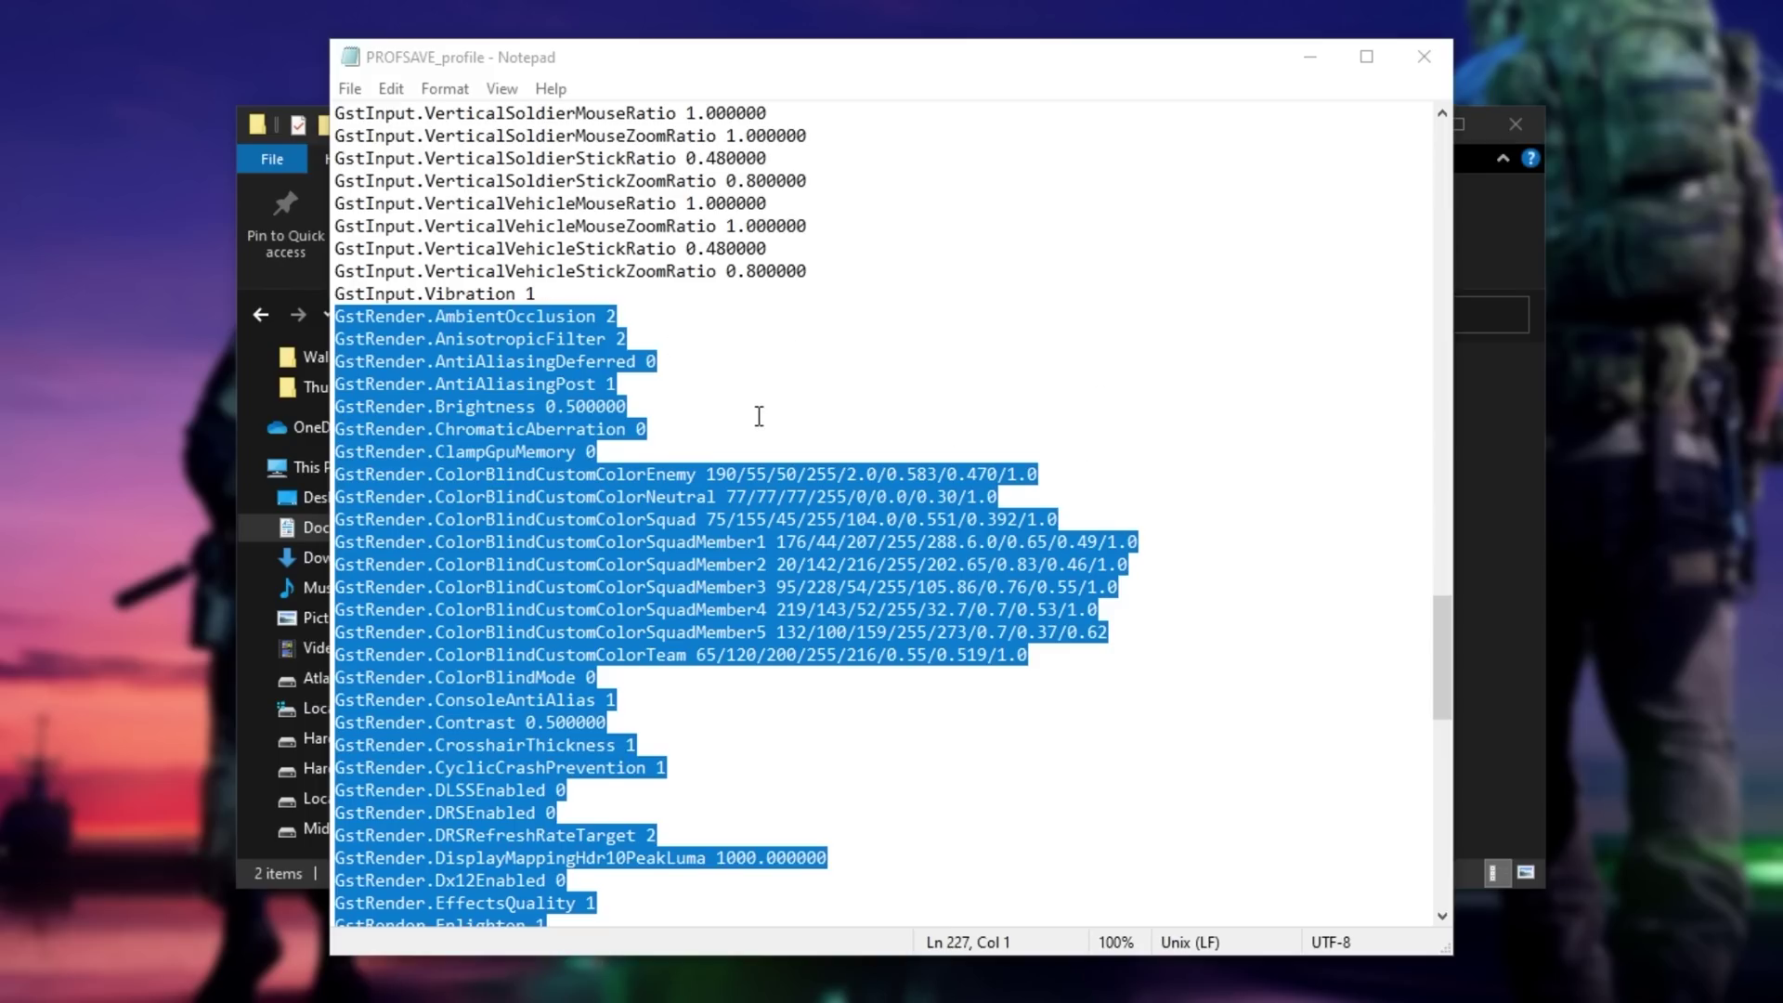
scroll(657, 611, "down", 3)
triple_click(446, 677)
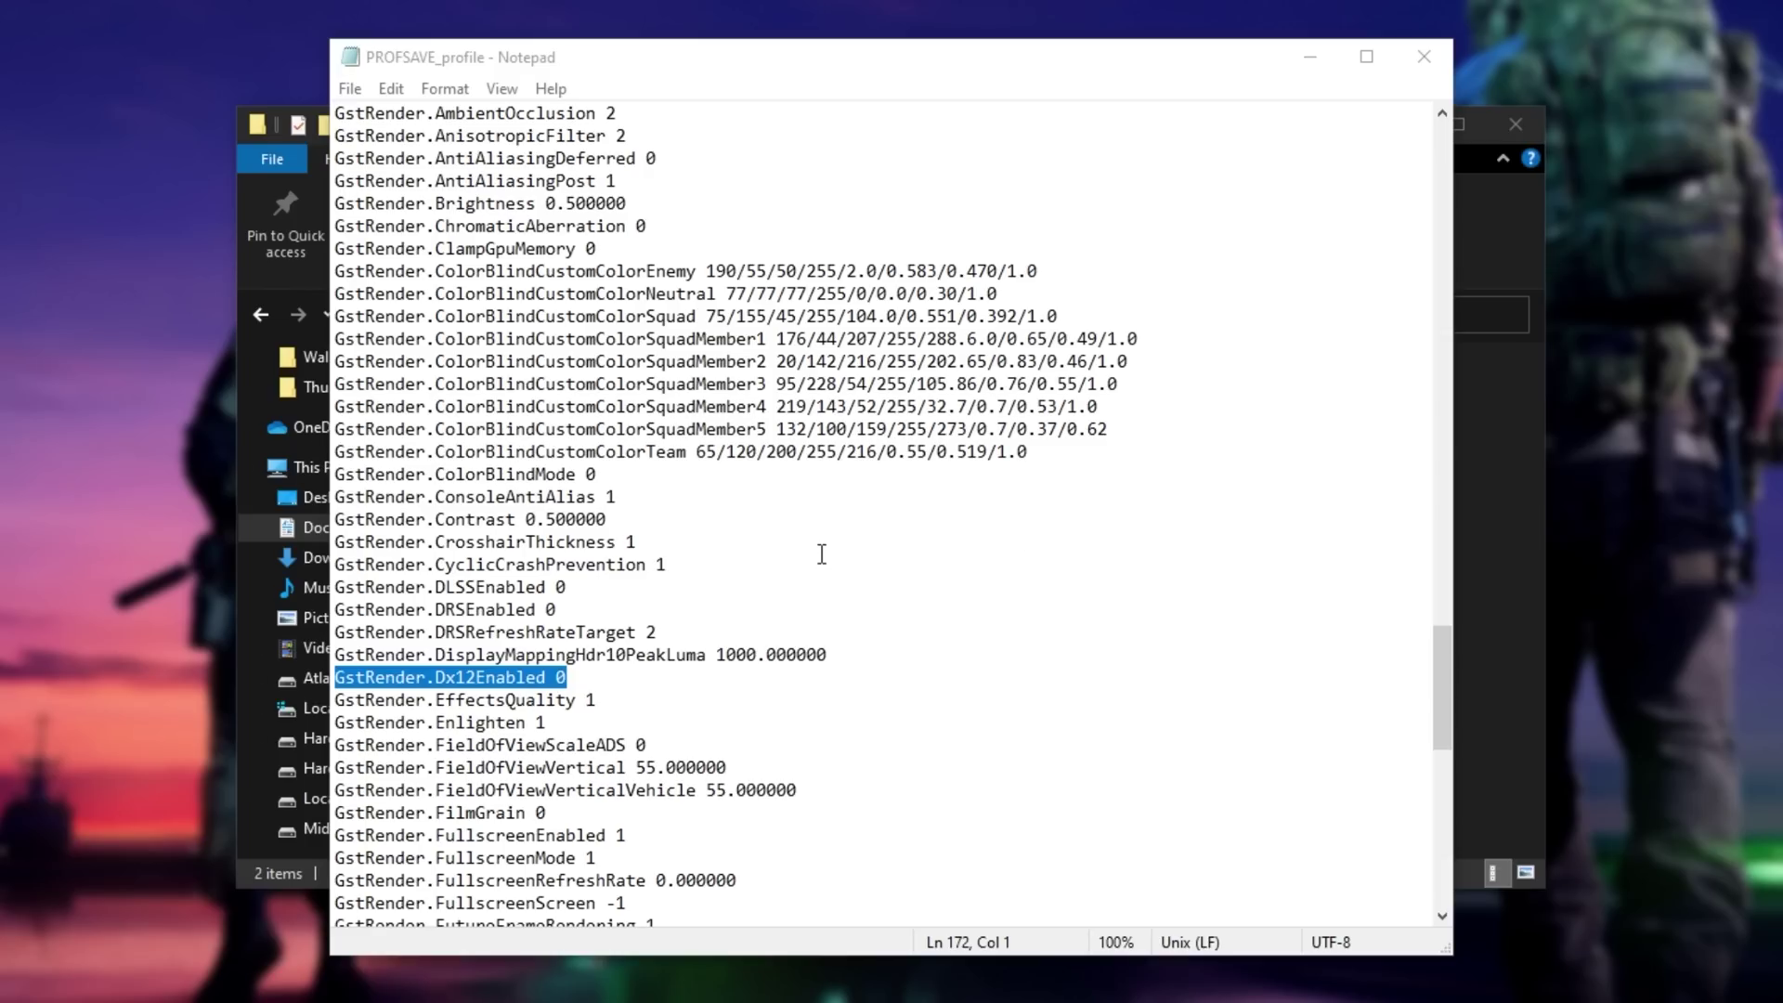
scroll(657, 393, "up", 5)
double_click(595, 449)
Inspect the field of view lines, ResolutionWidth, ResolutionHeight and the 60 refresh rate value
scroll(748, 491, "down", 1)
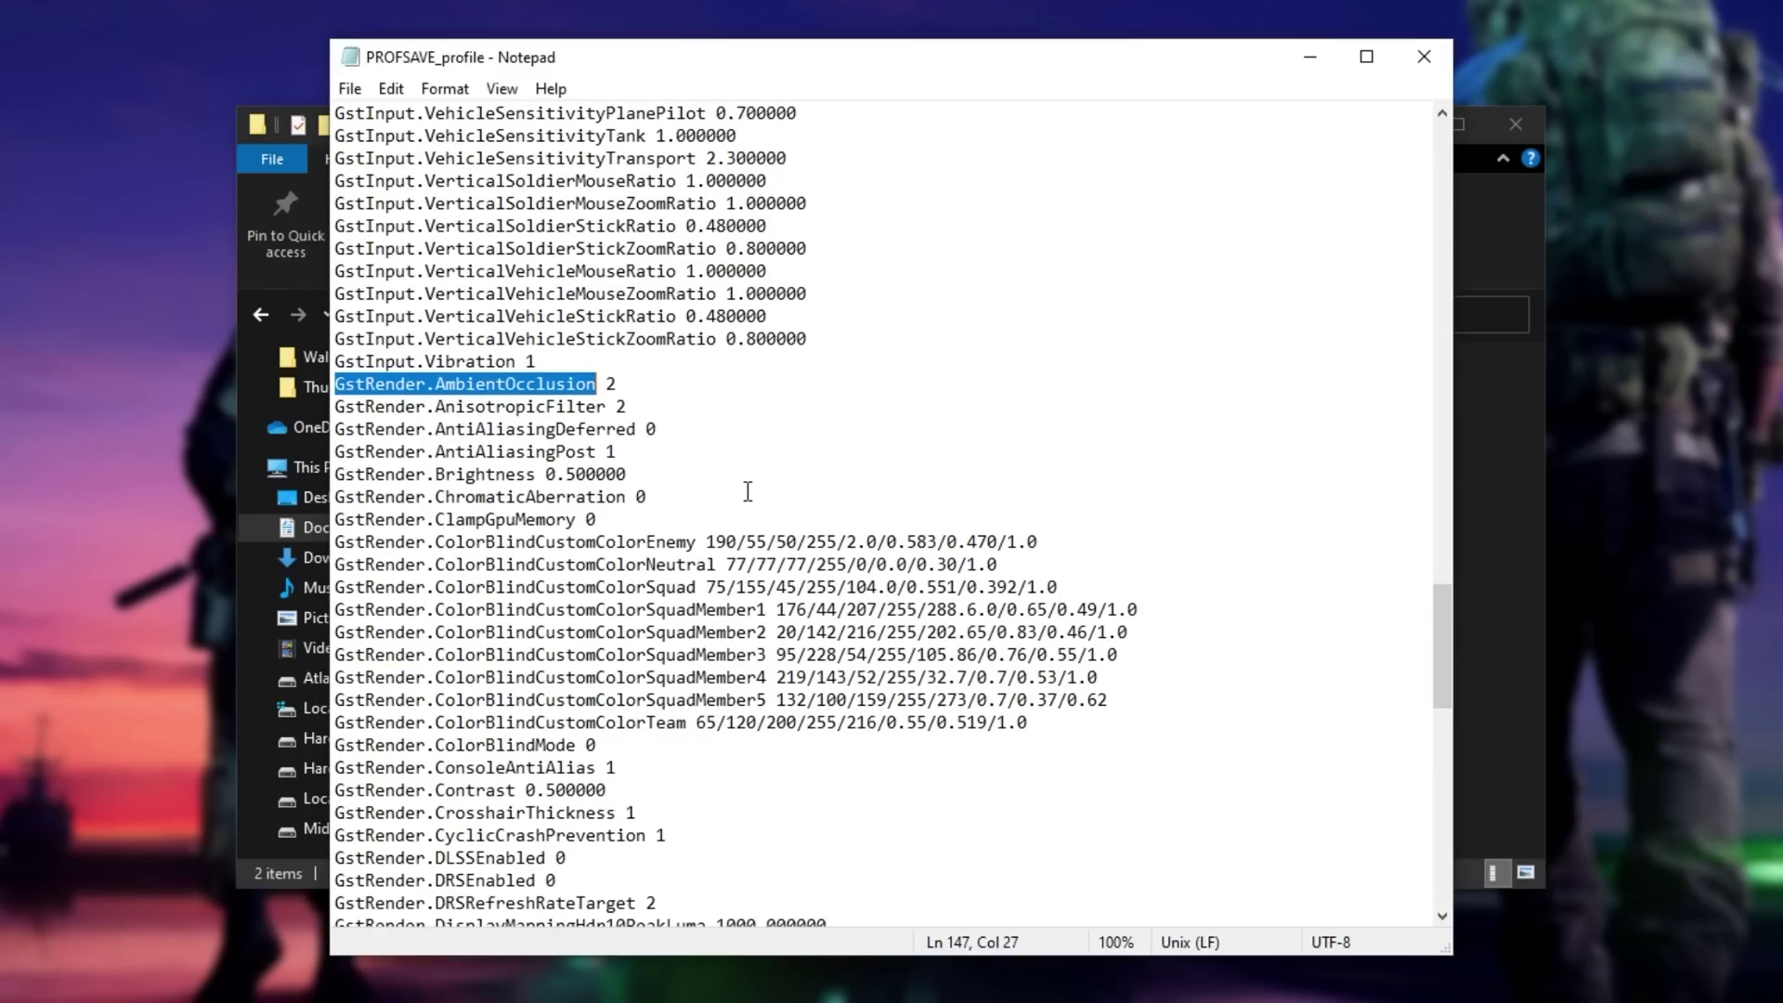
scroll(748, 491, "down", 6)
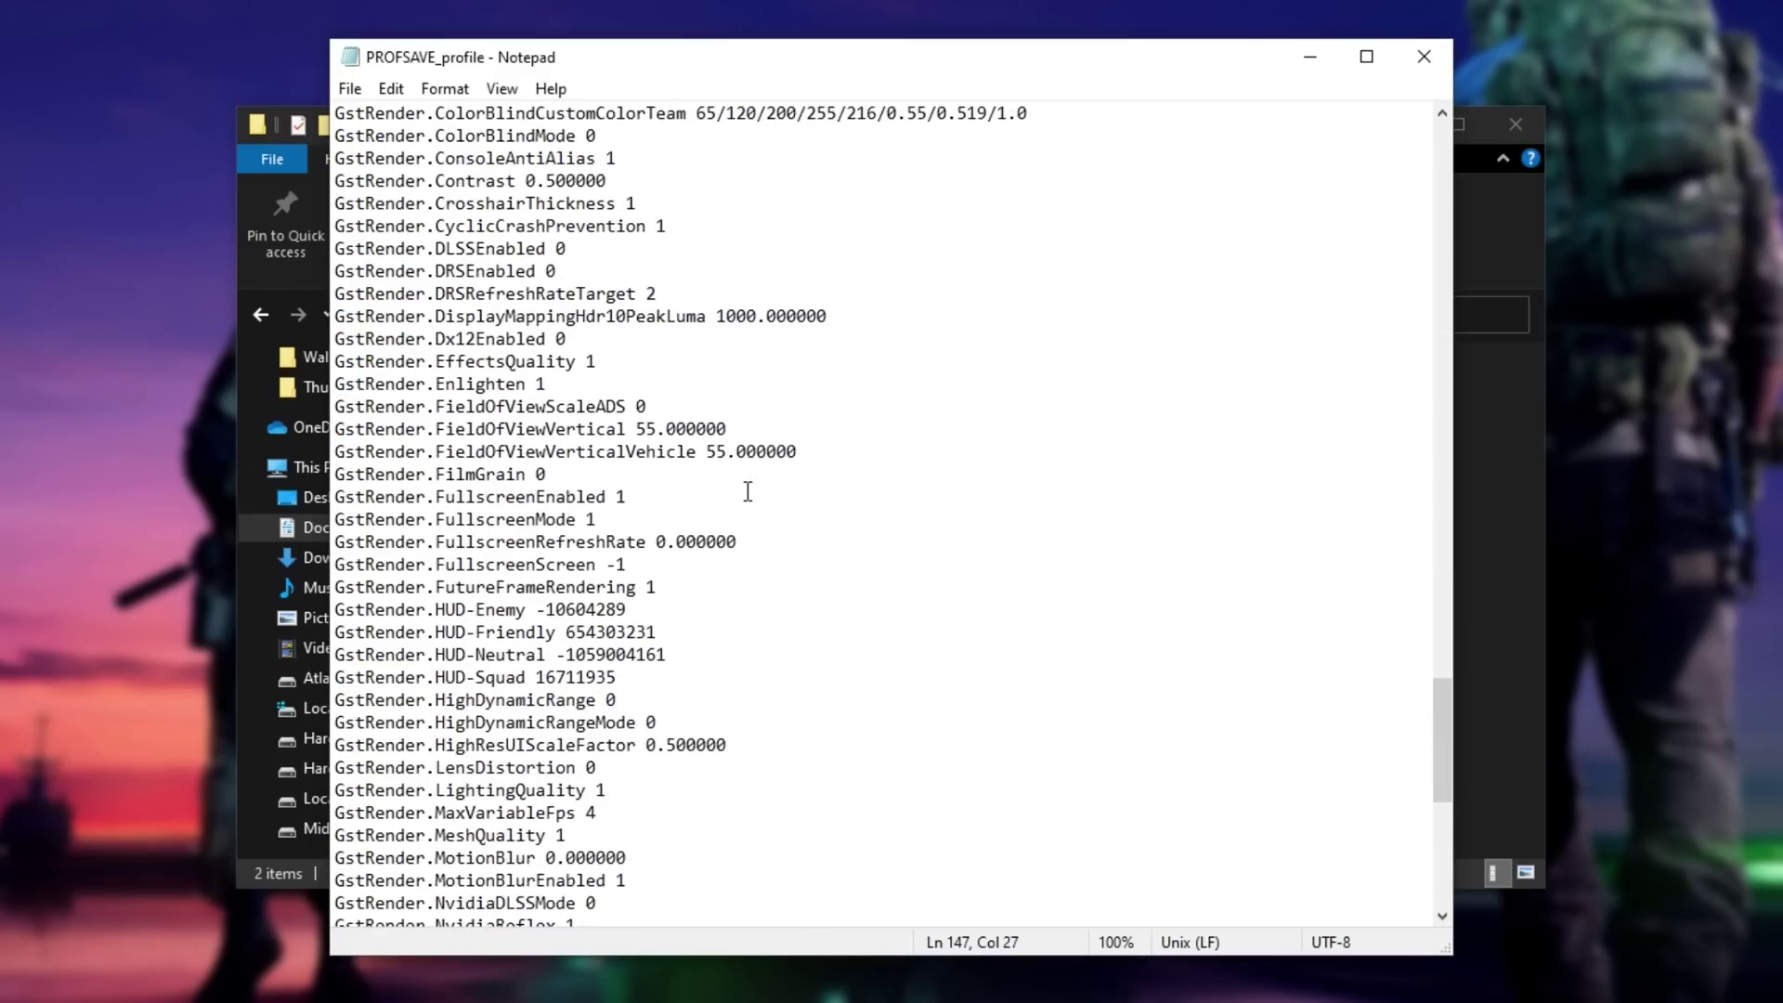
scroll(747, 491, "down", 8)
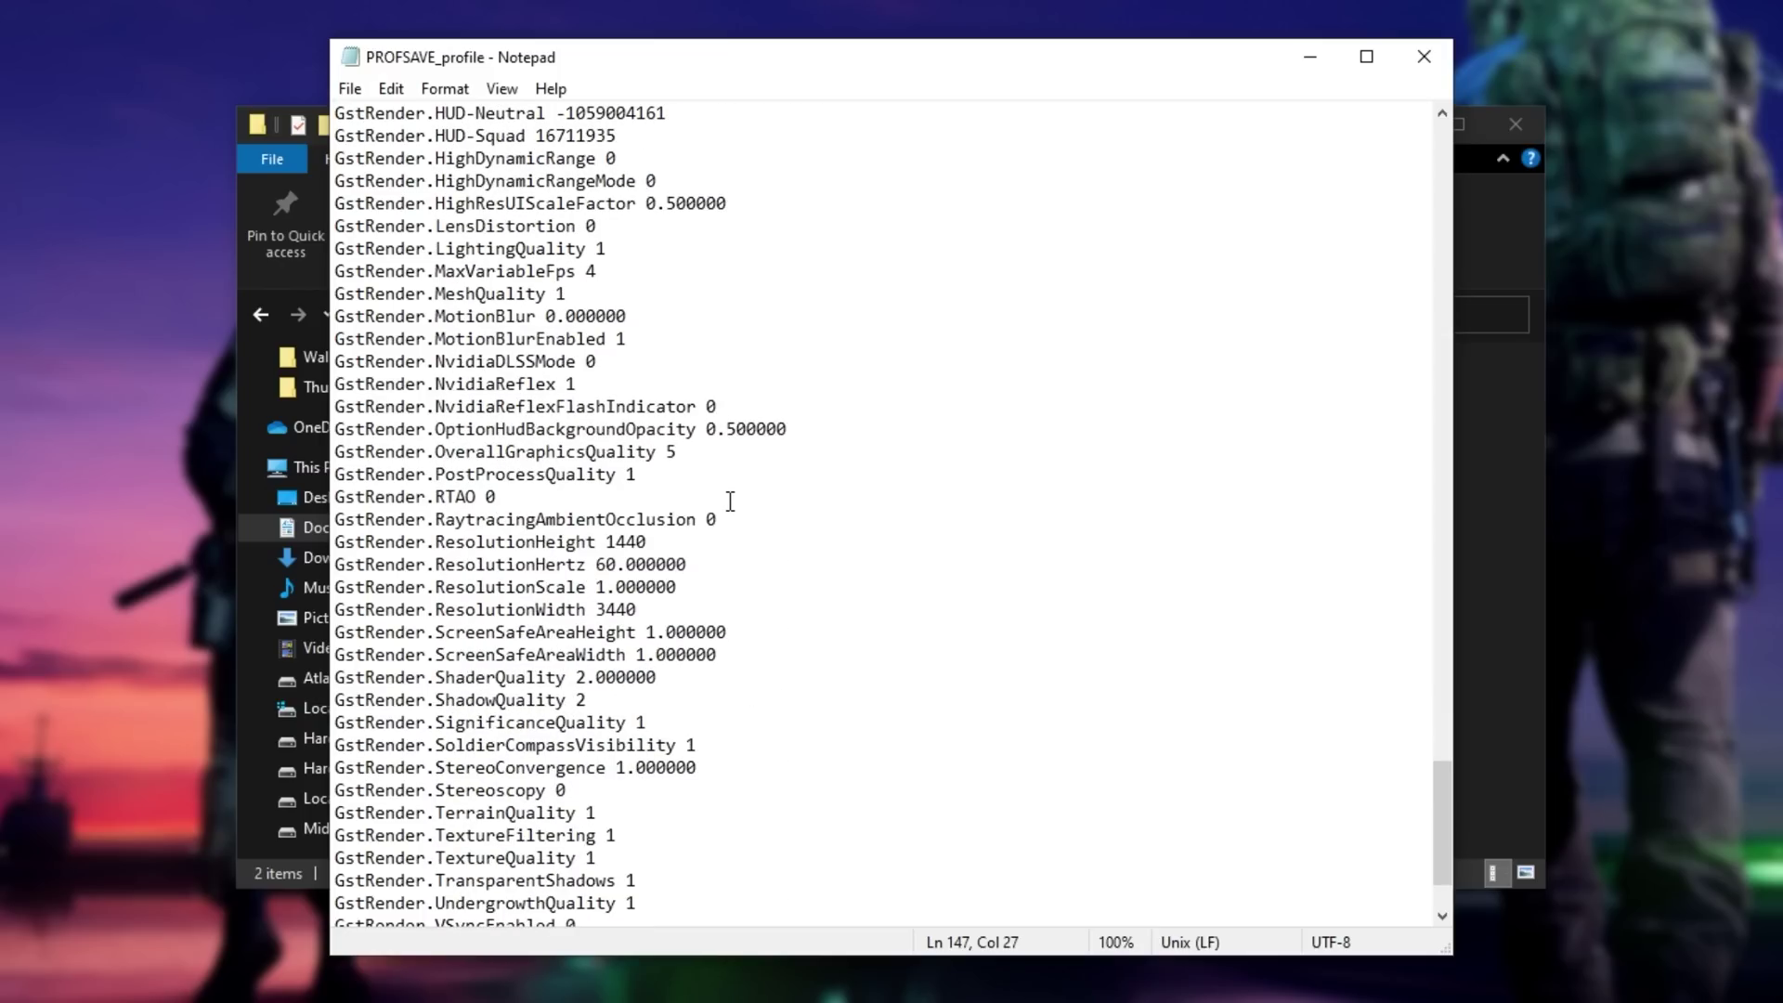
scroll(730, 500, "down", 2)
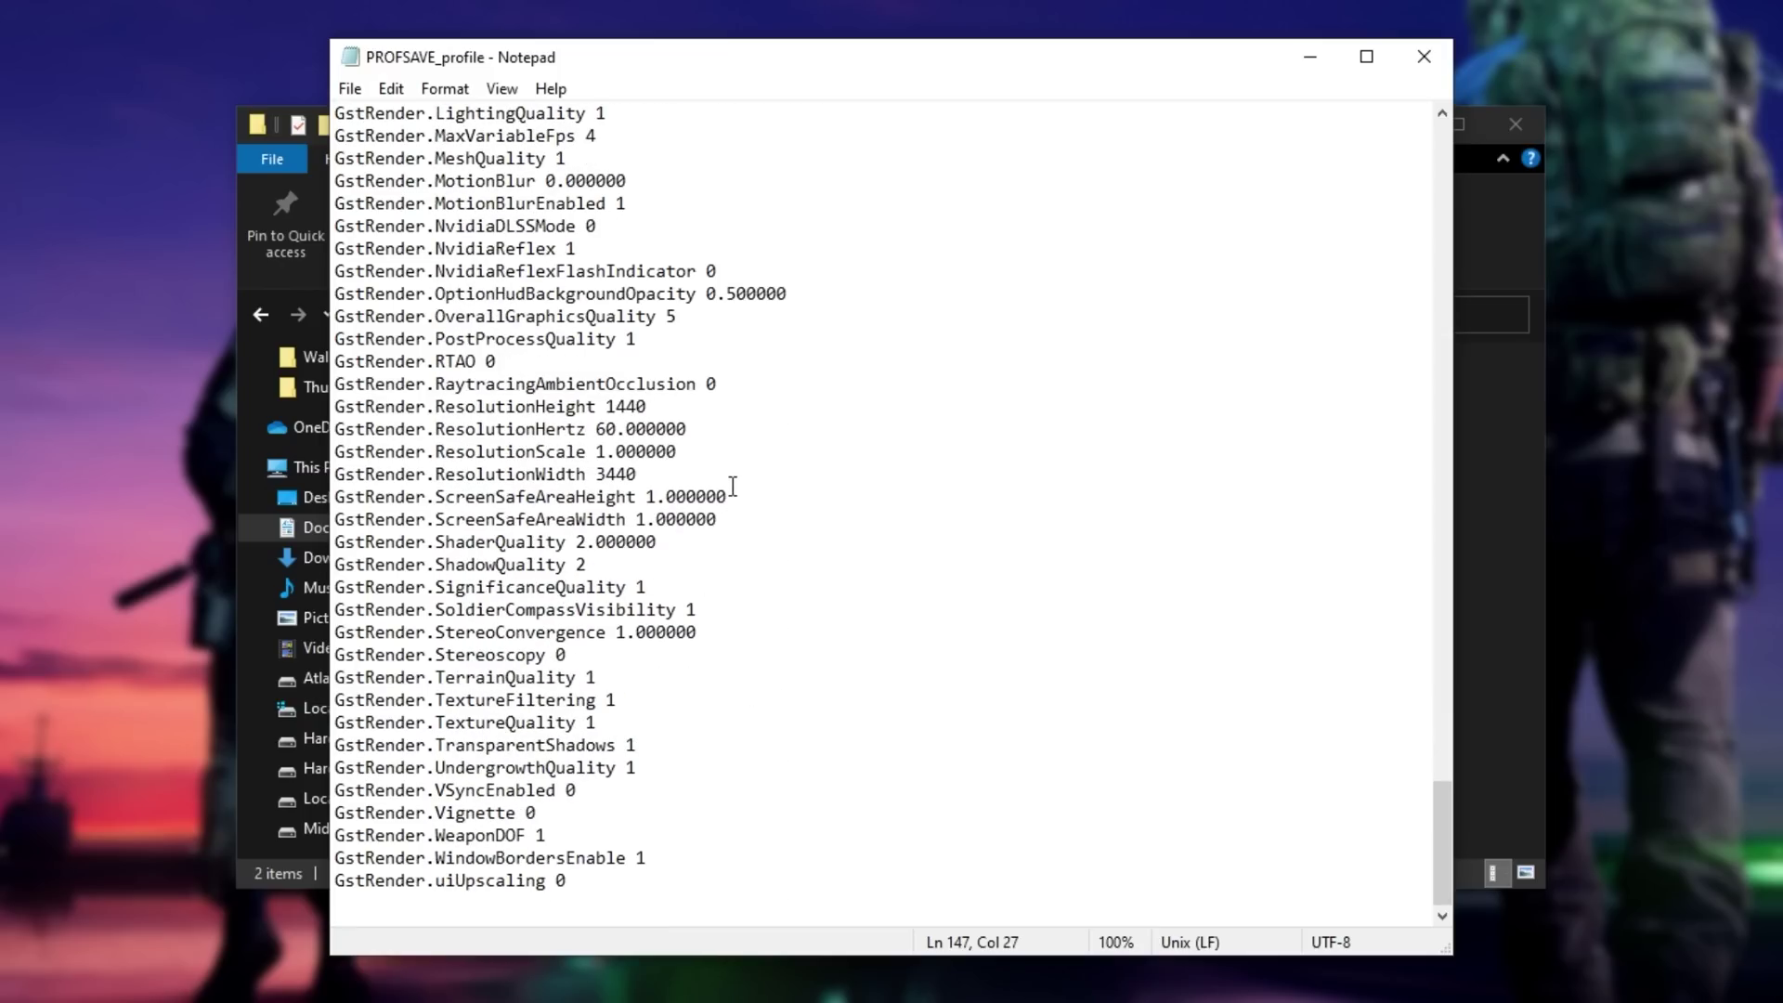
scroll(733, 485, "up", 8)
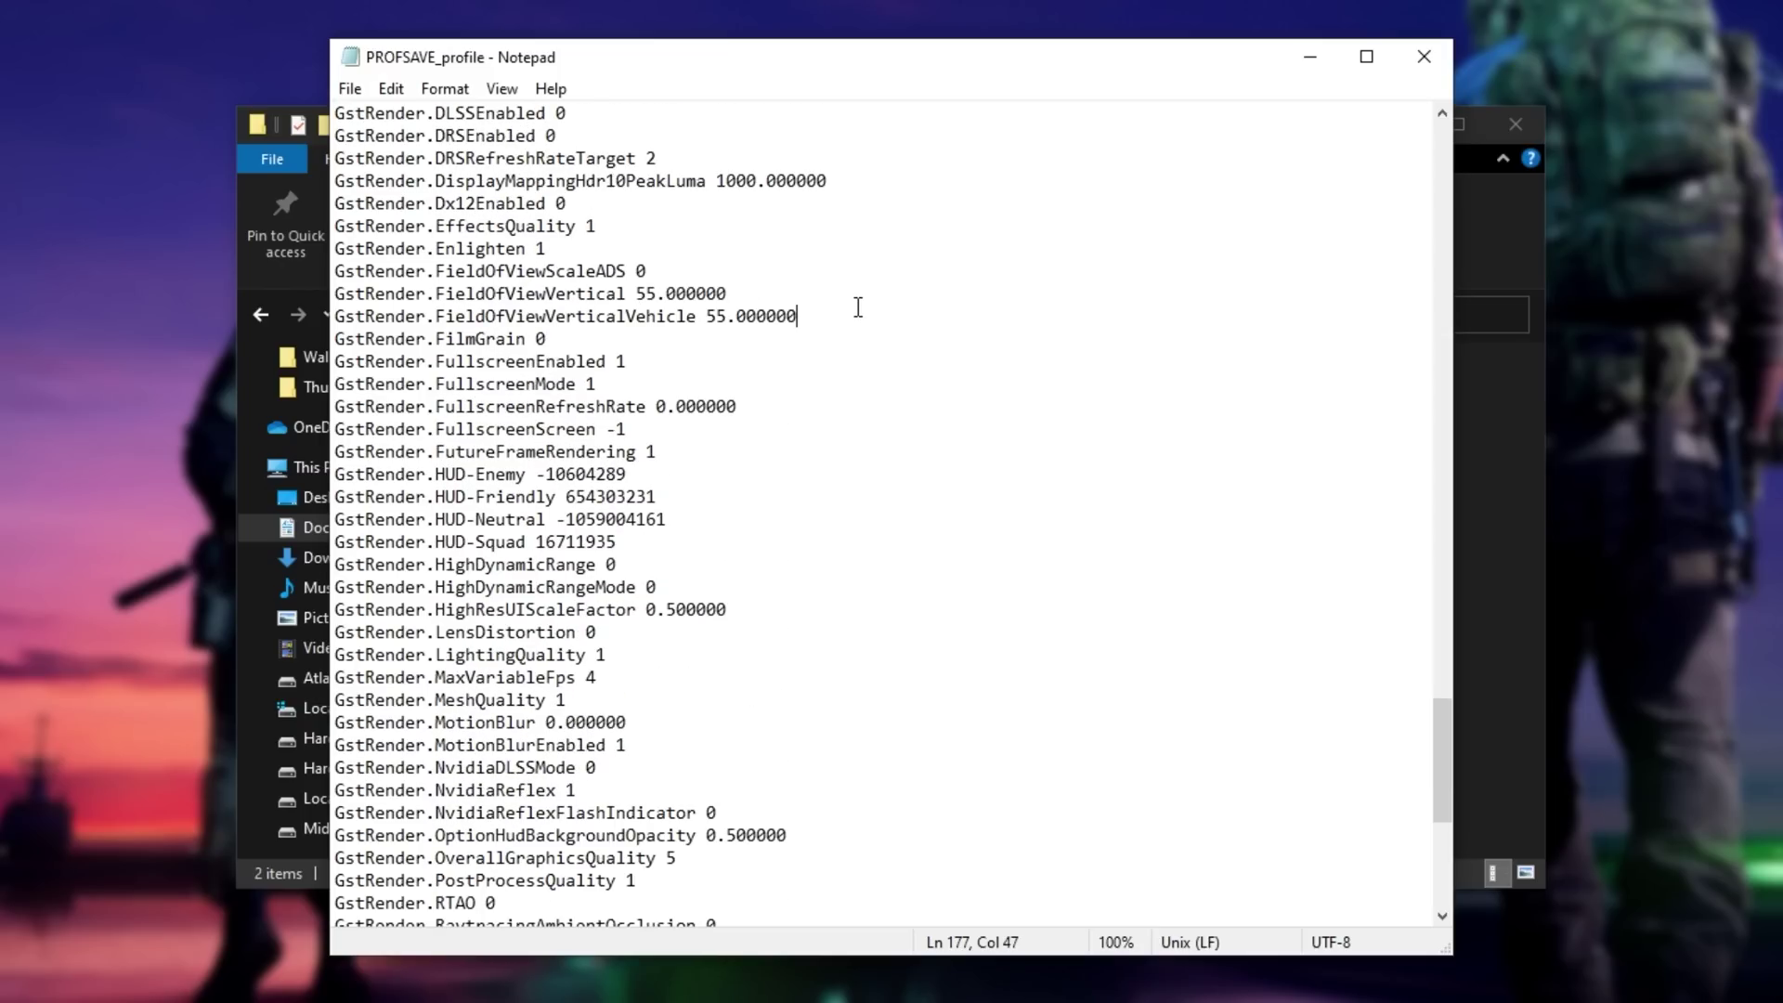
left_click_drag(858, 308, 352, 272)
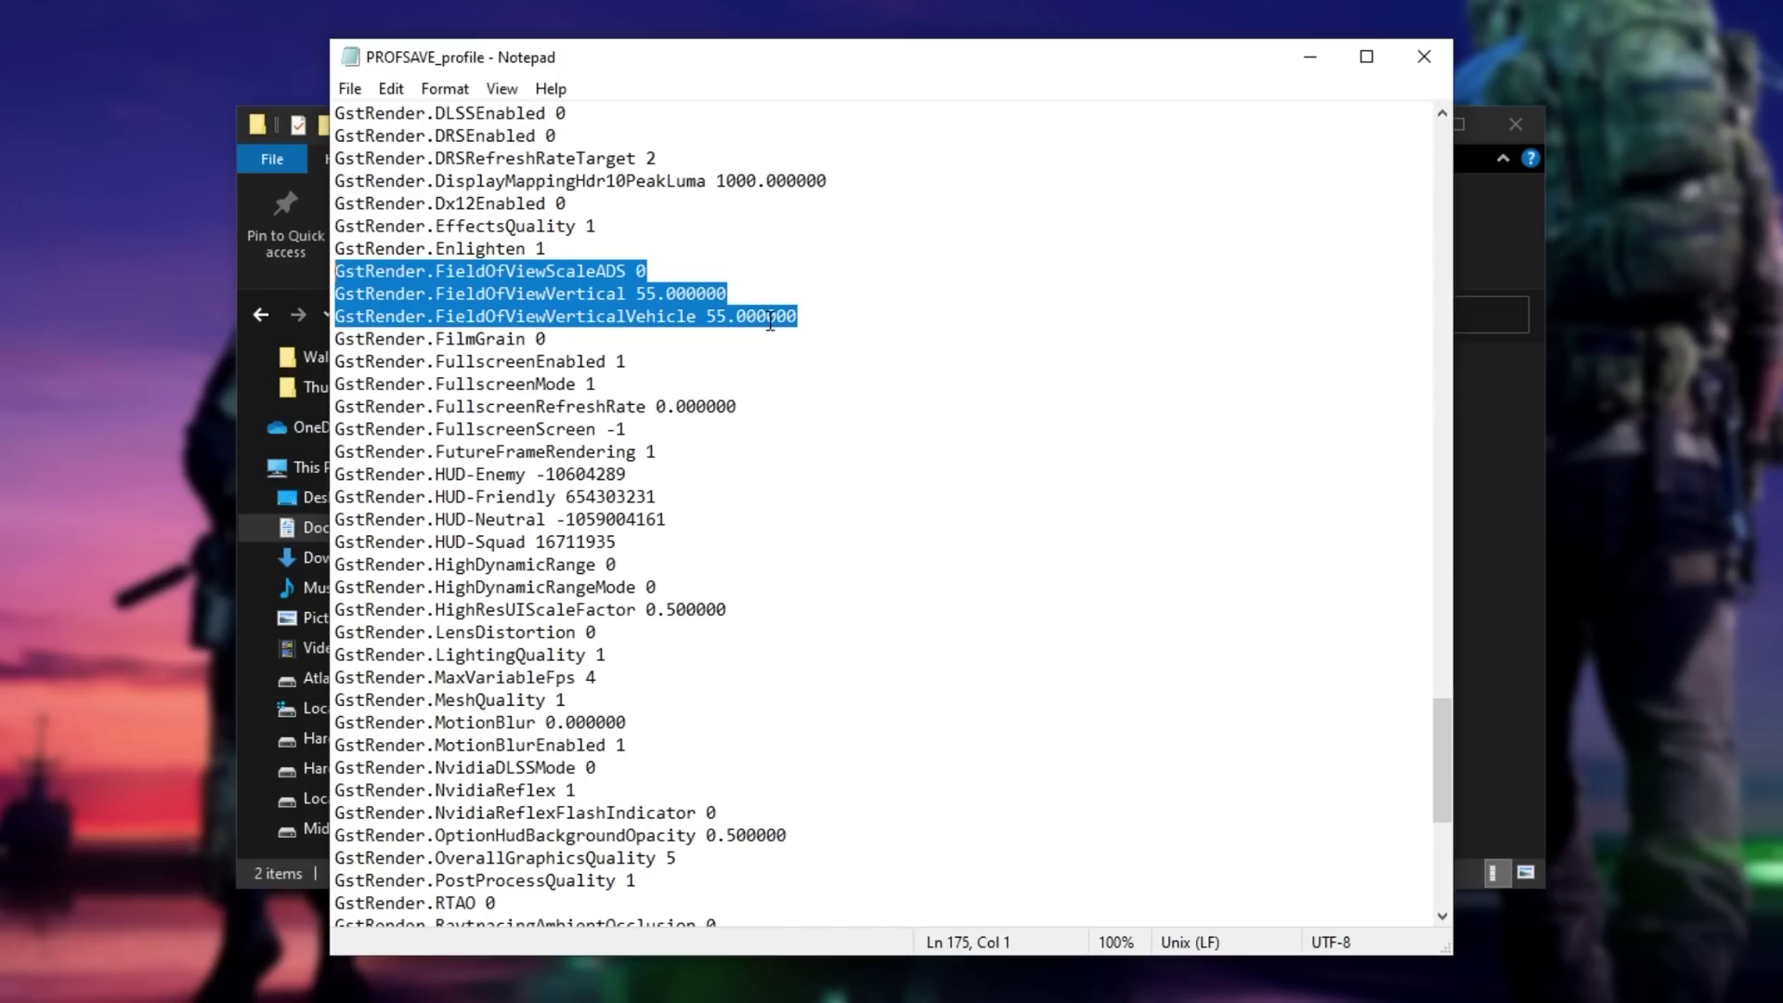
scroll(770, 322, "down", 8)
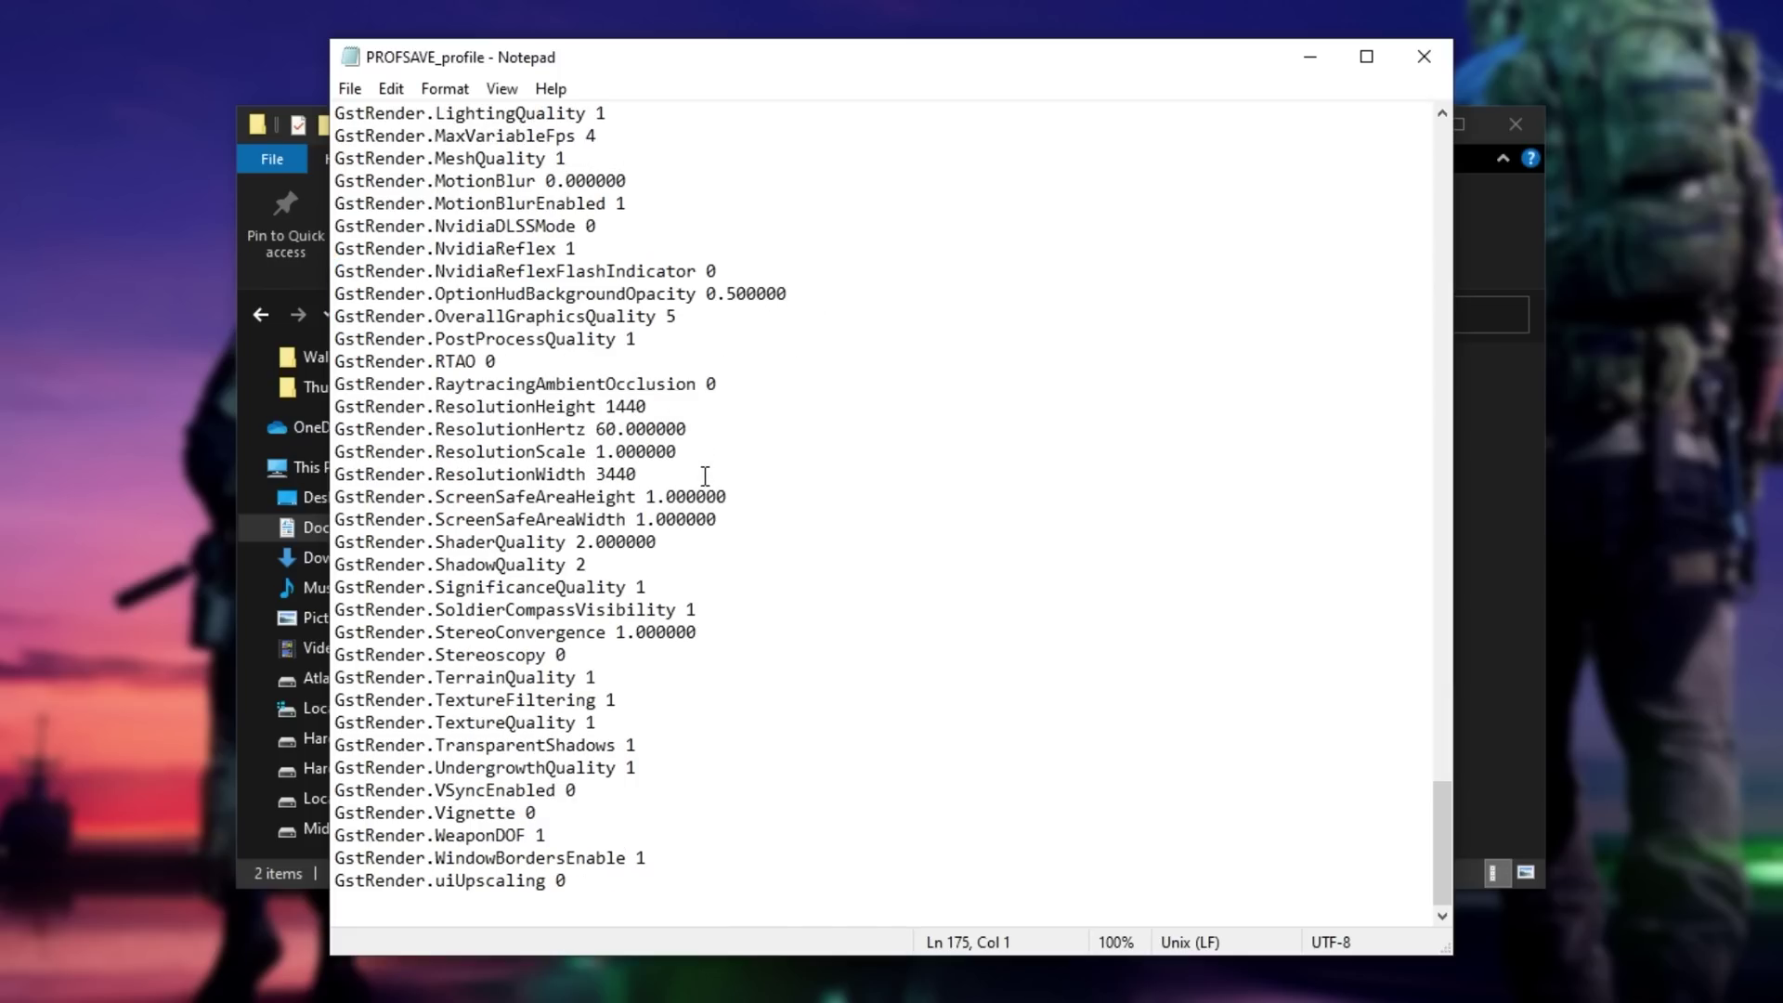
left_click_drag(704, 472, 476, 452)
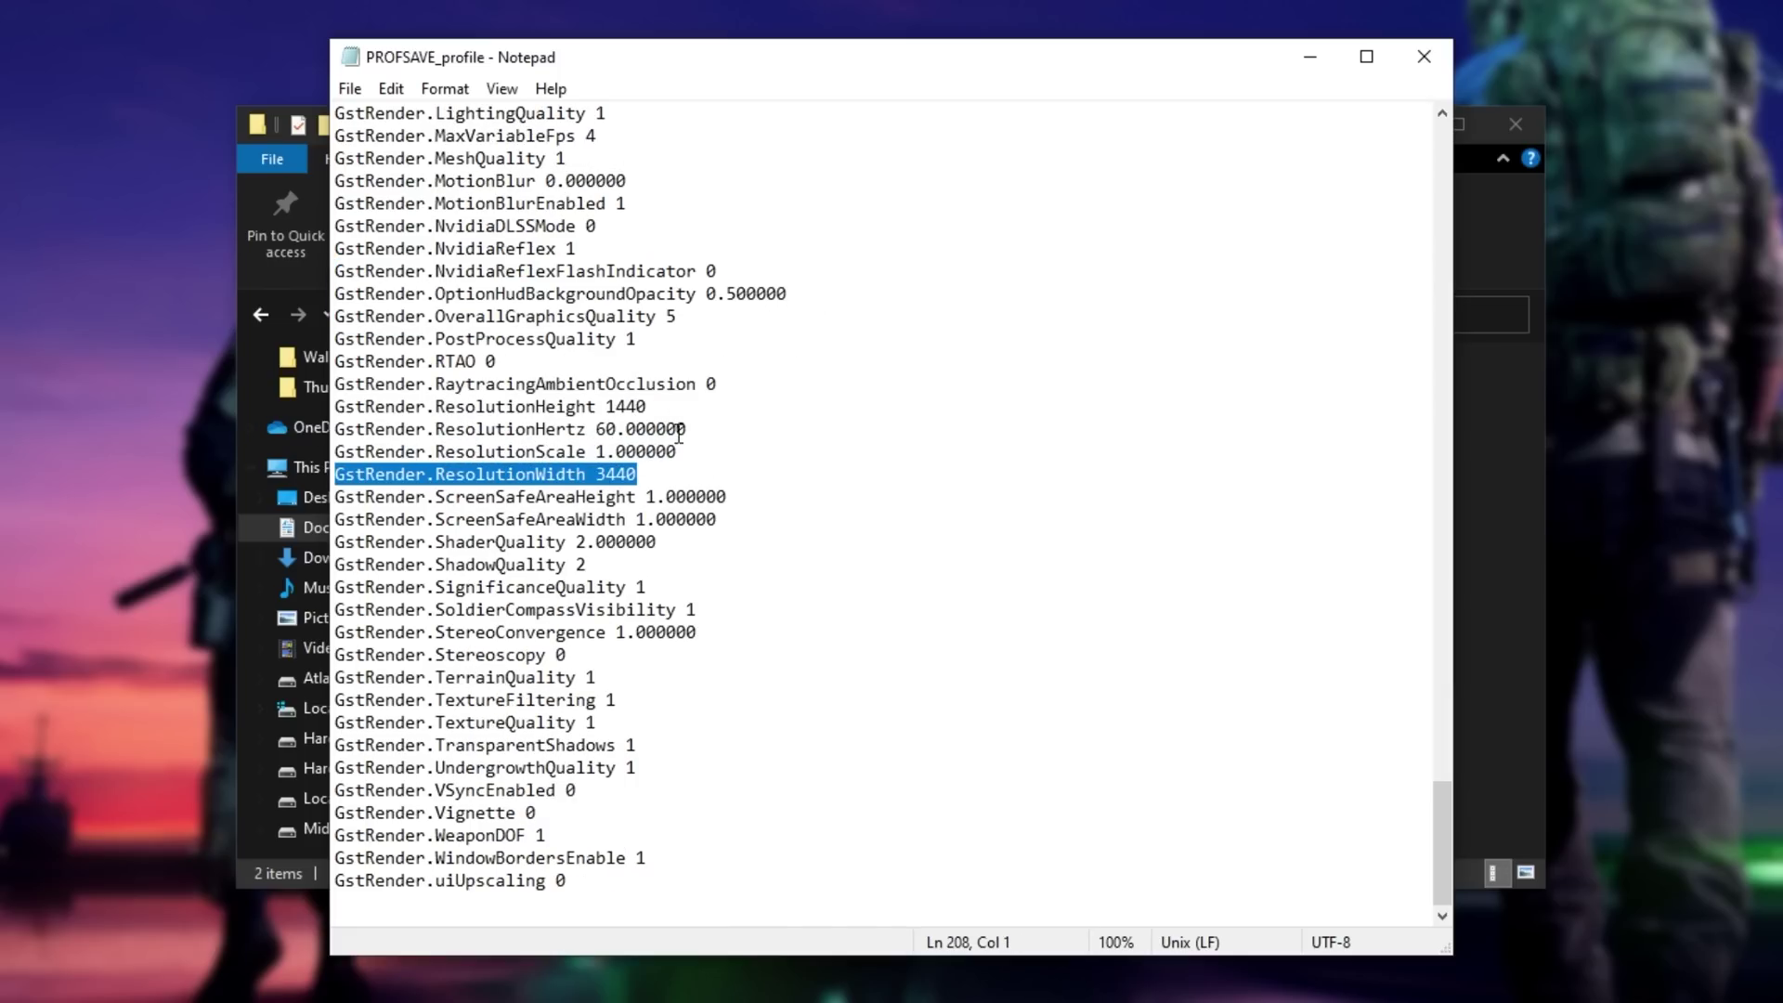
left_click(738, 405)
key("shift+Home")
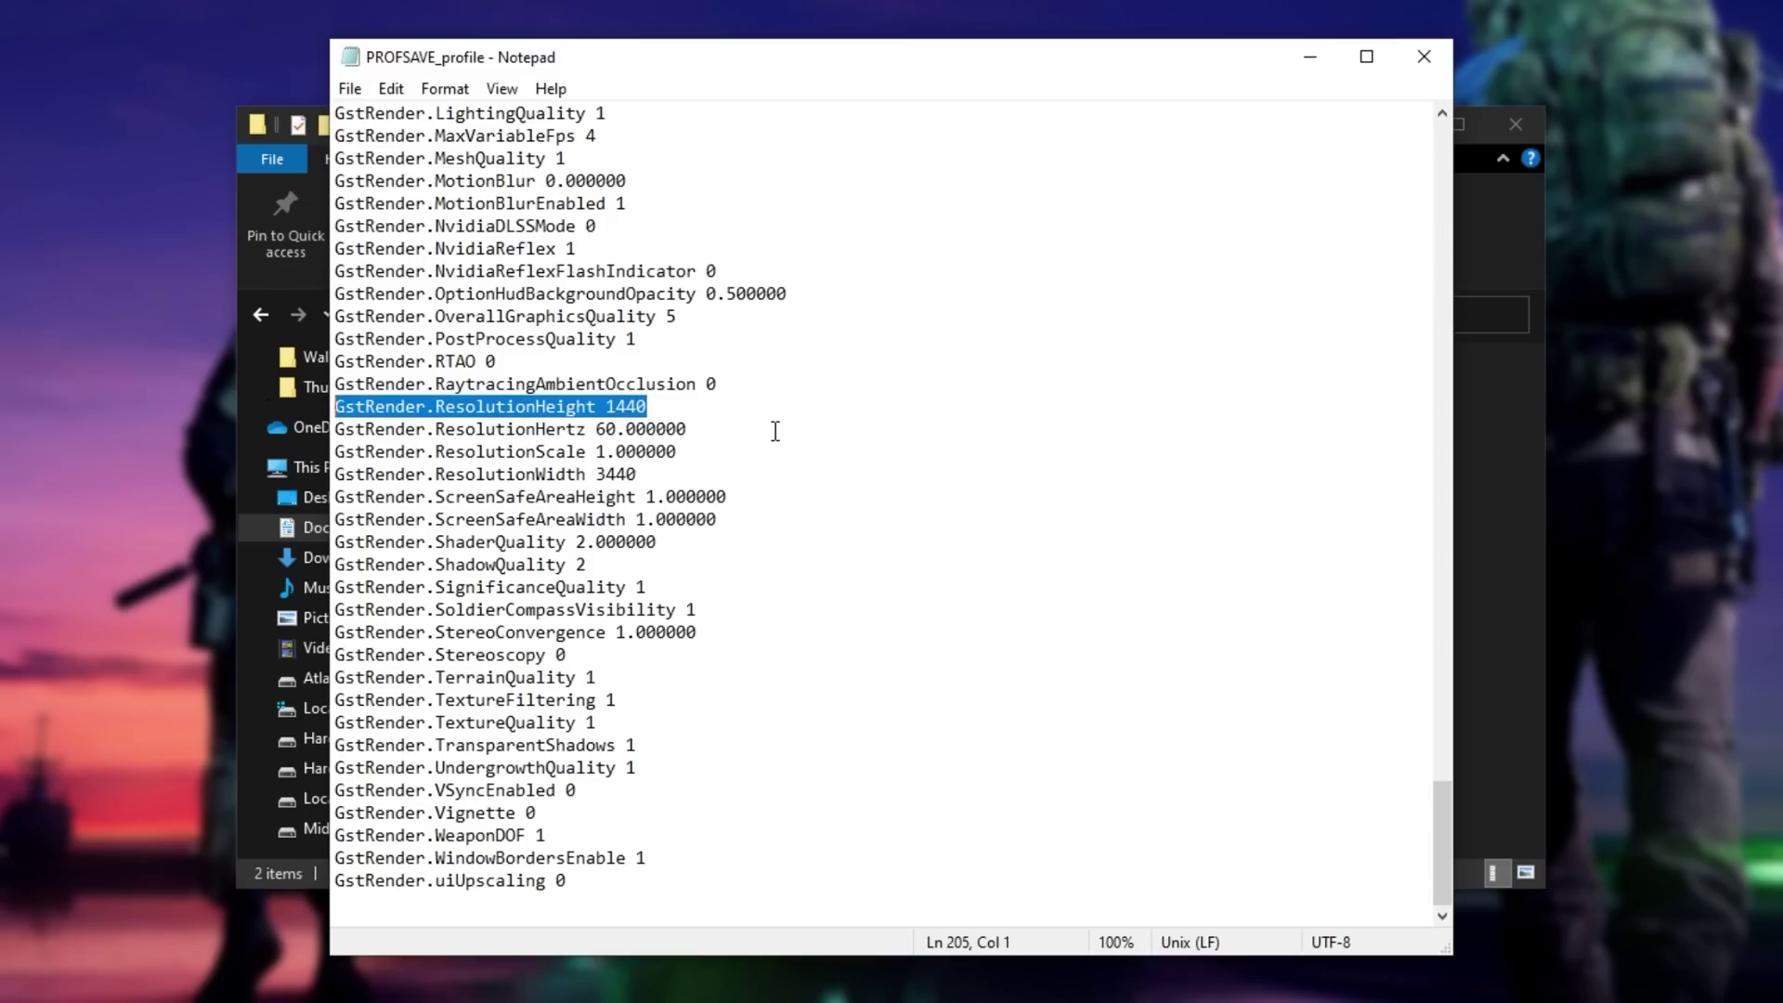
left_click_drag(775, 431, 447, 428)
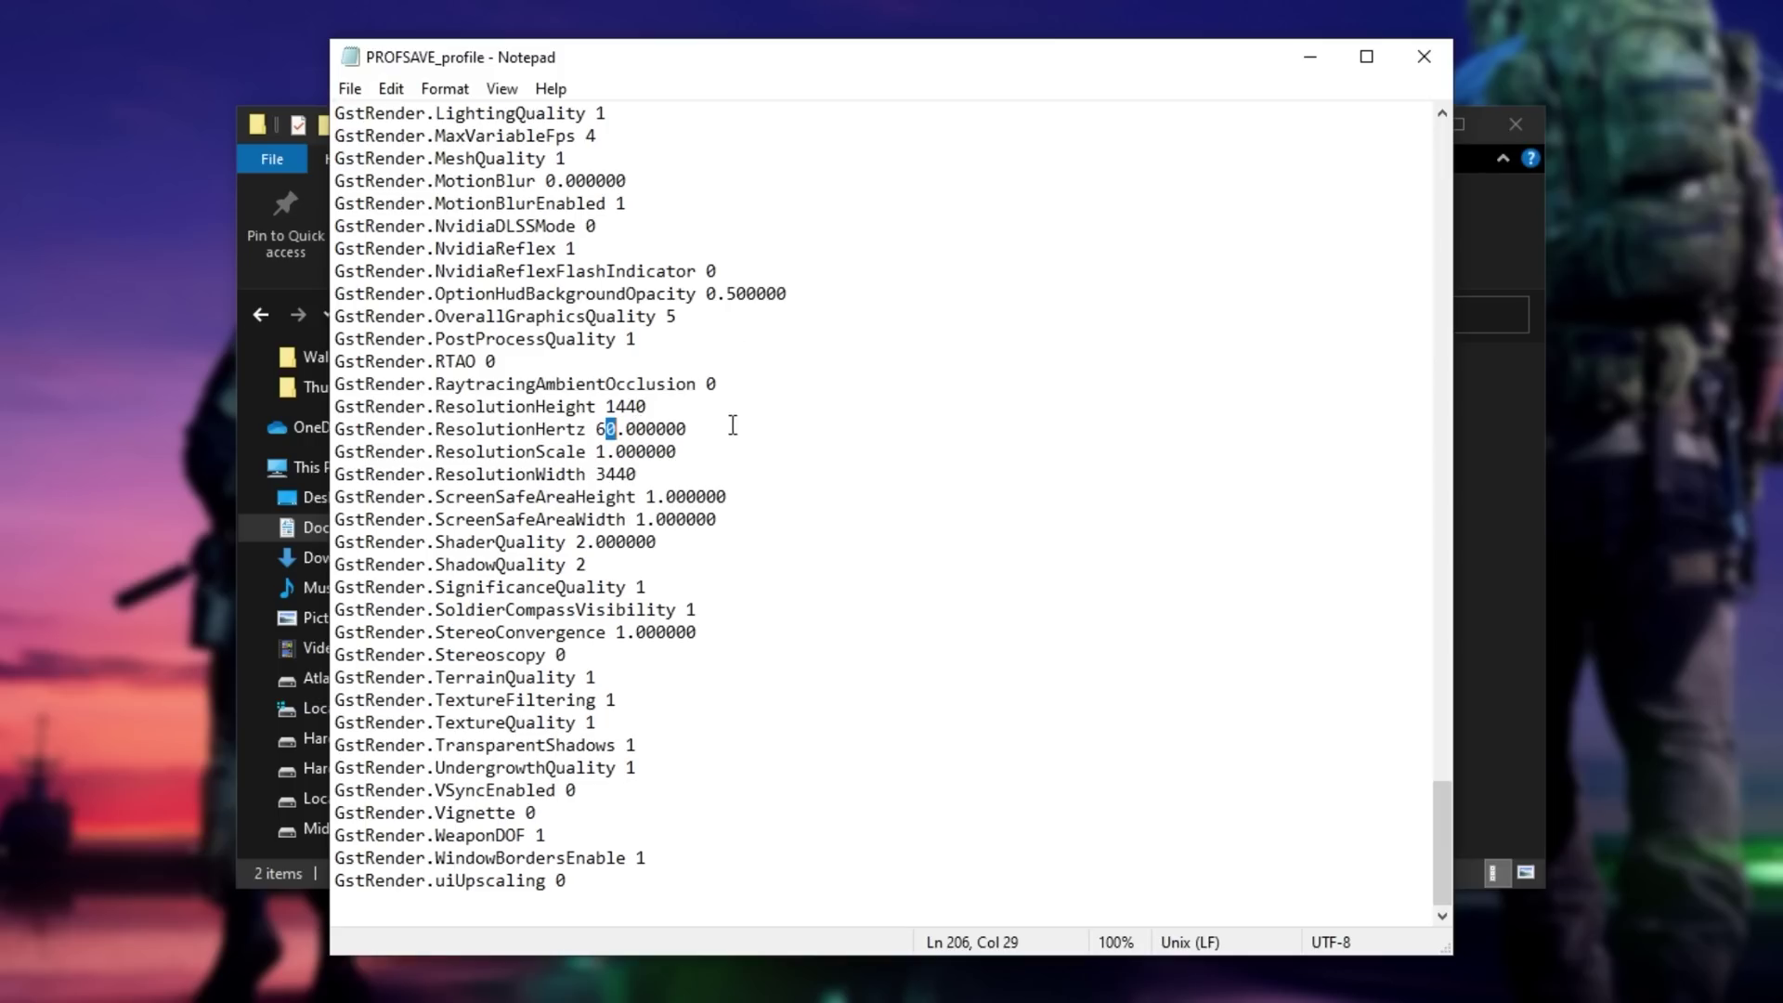
Paste all edited Untitled values over PROFSAVE_profile's GstRender lines from AmbientOcclusion to the end
key("alt+Tab")
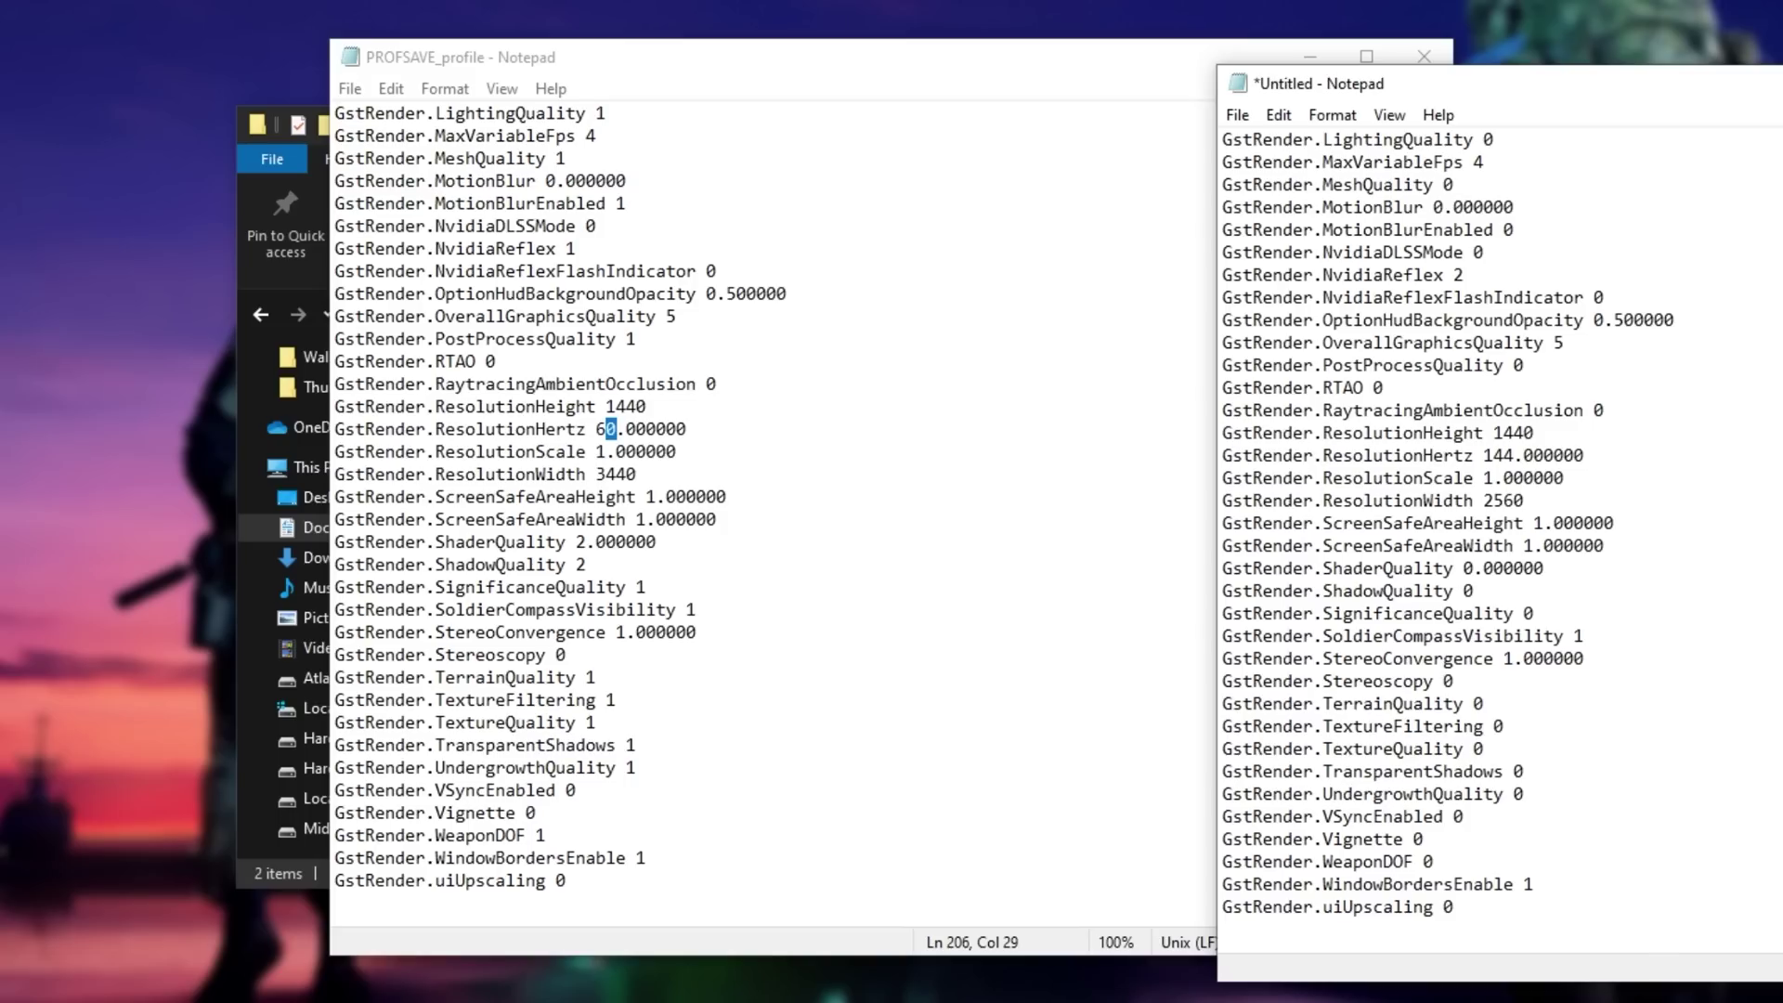
scroll(1500, 538, "up", 15)
key("ctrl+a")
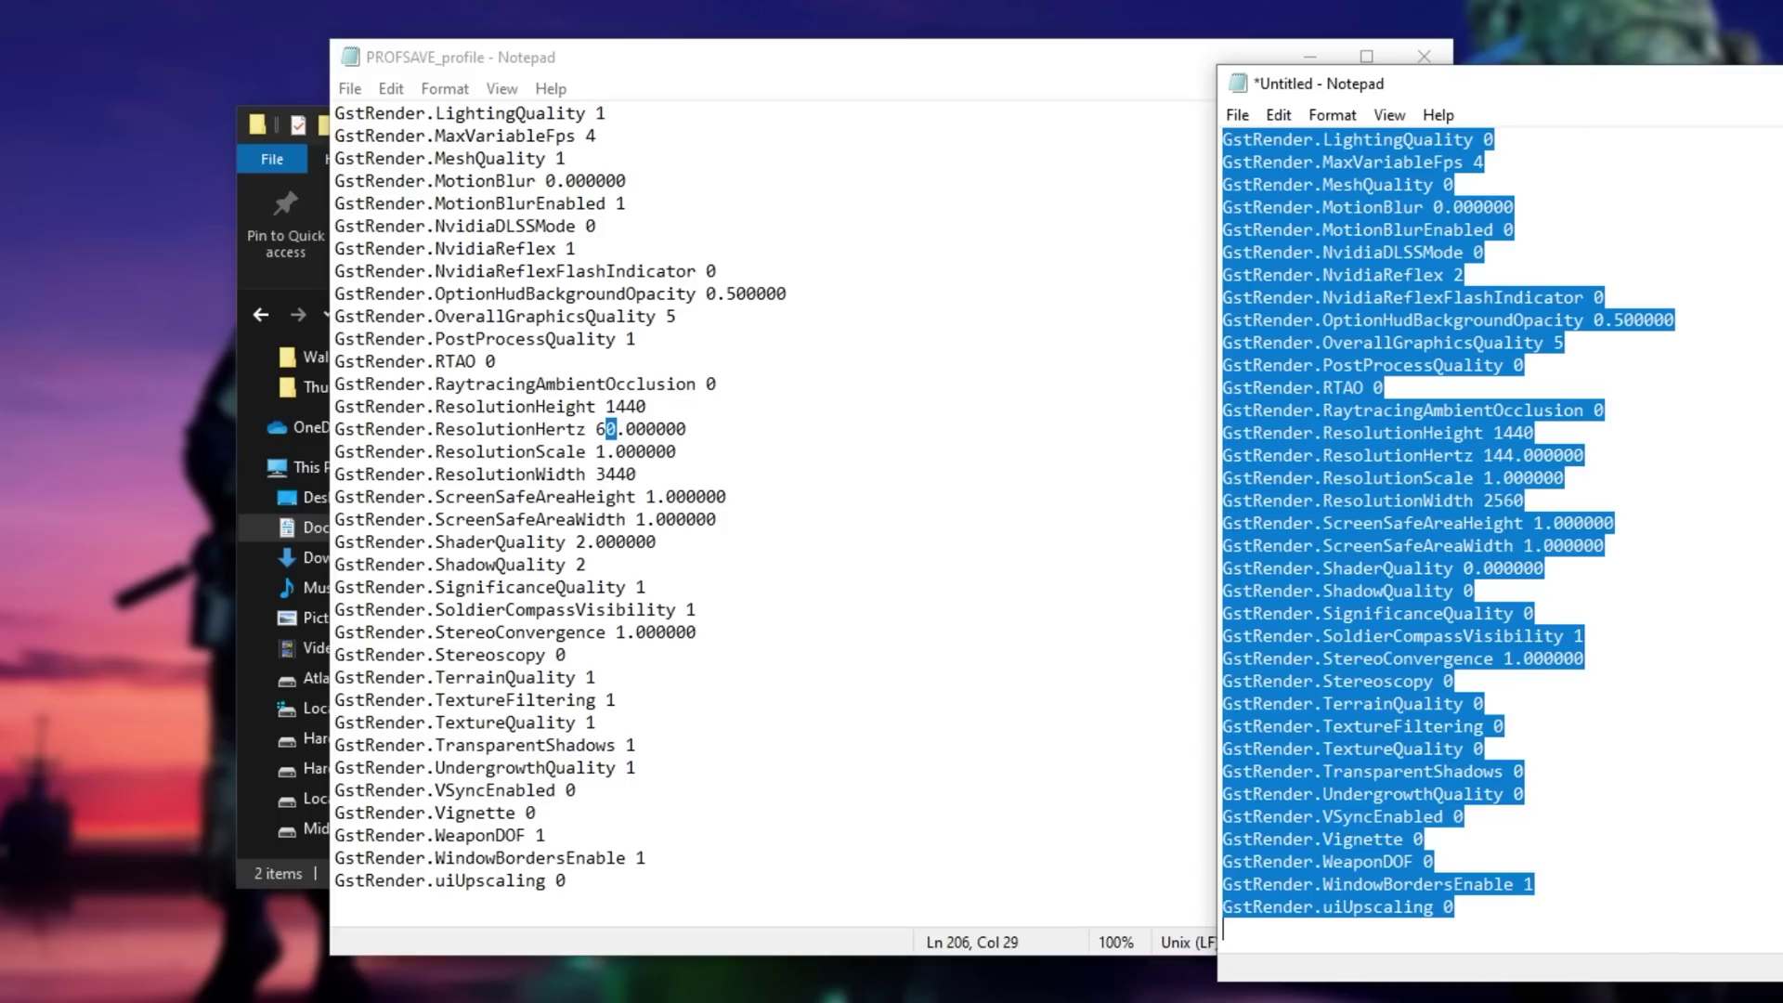
scroll(1499, 538, "up", 12)
left_click(942, 206)
scroll(650, 465, "up", 17)
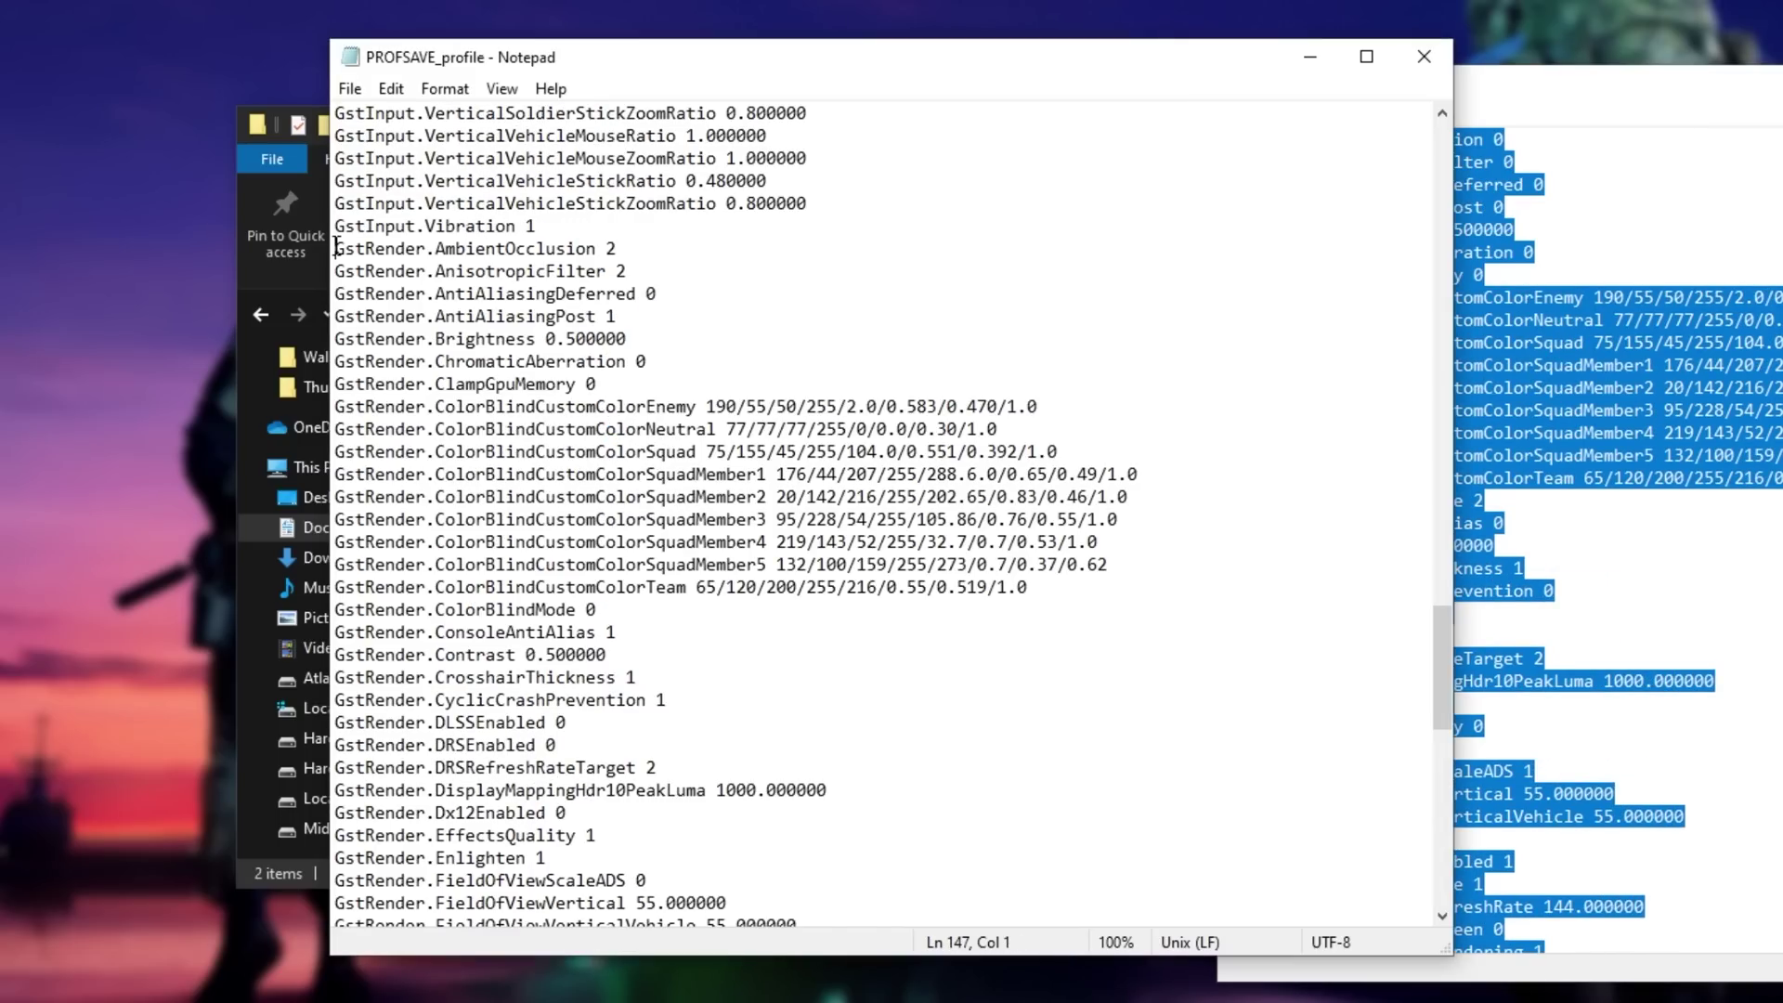
left_click_drag(336, 248, 928, 919)
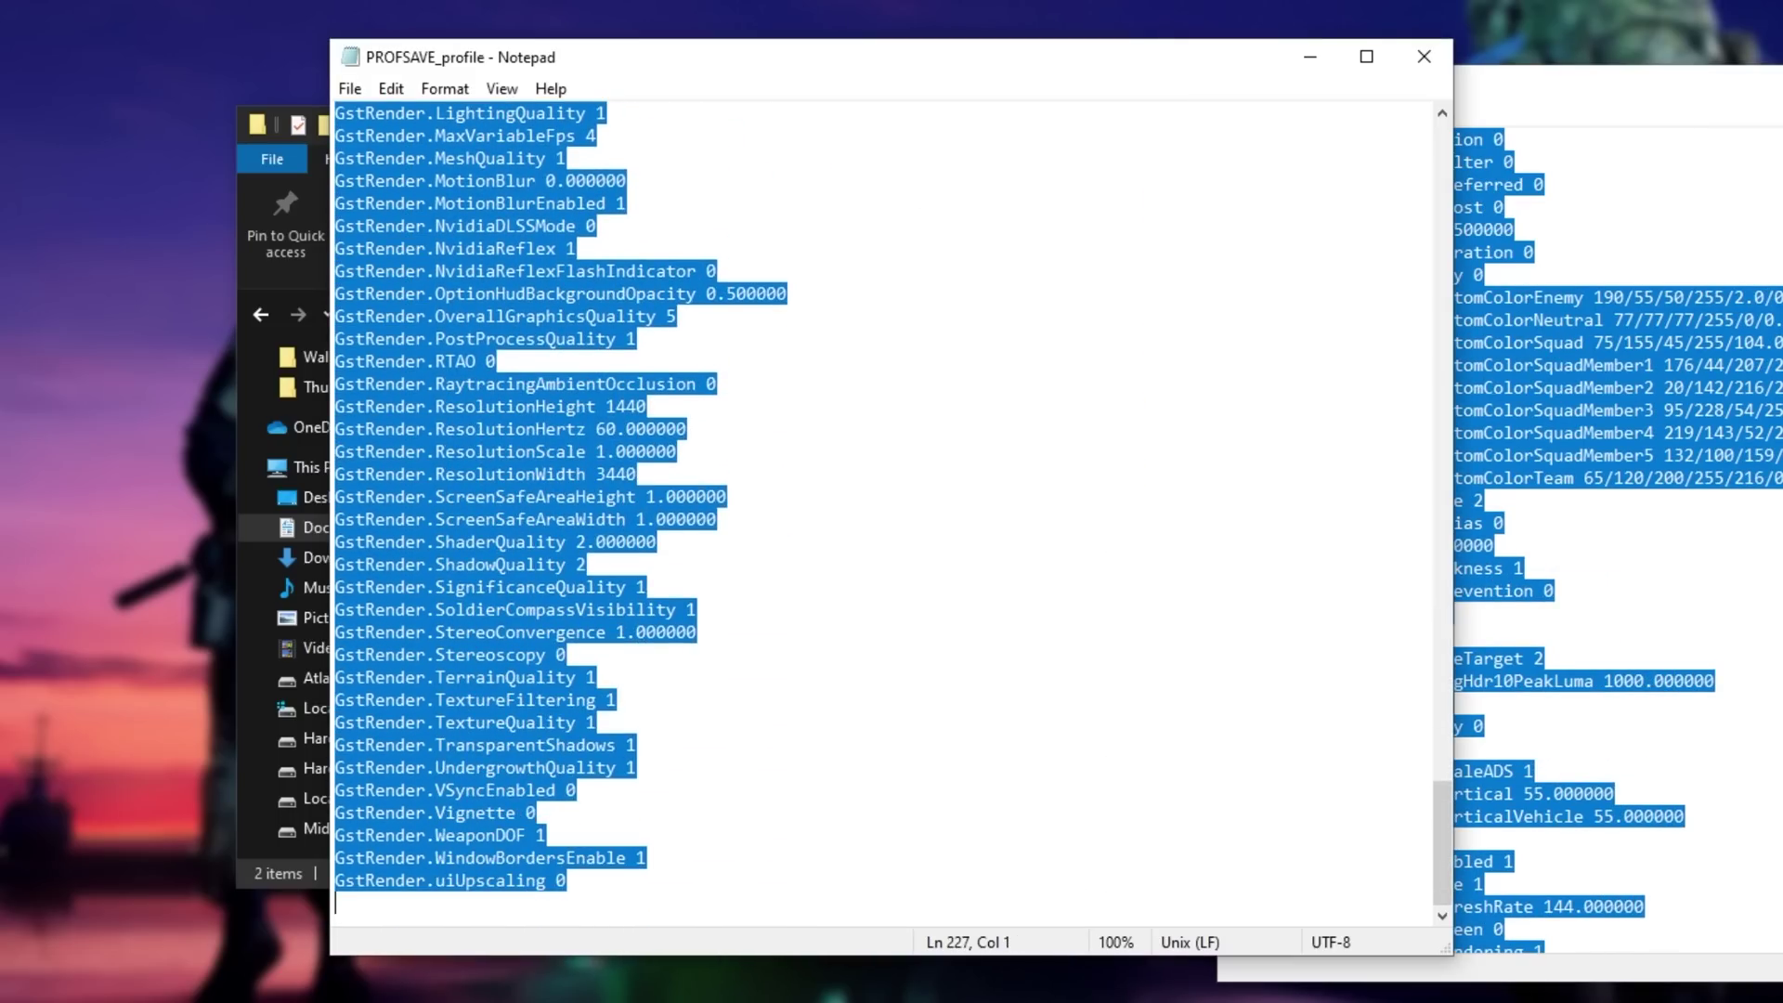
key("ctrl+v")
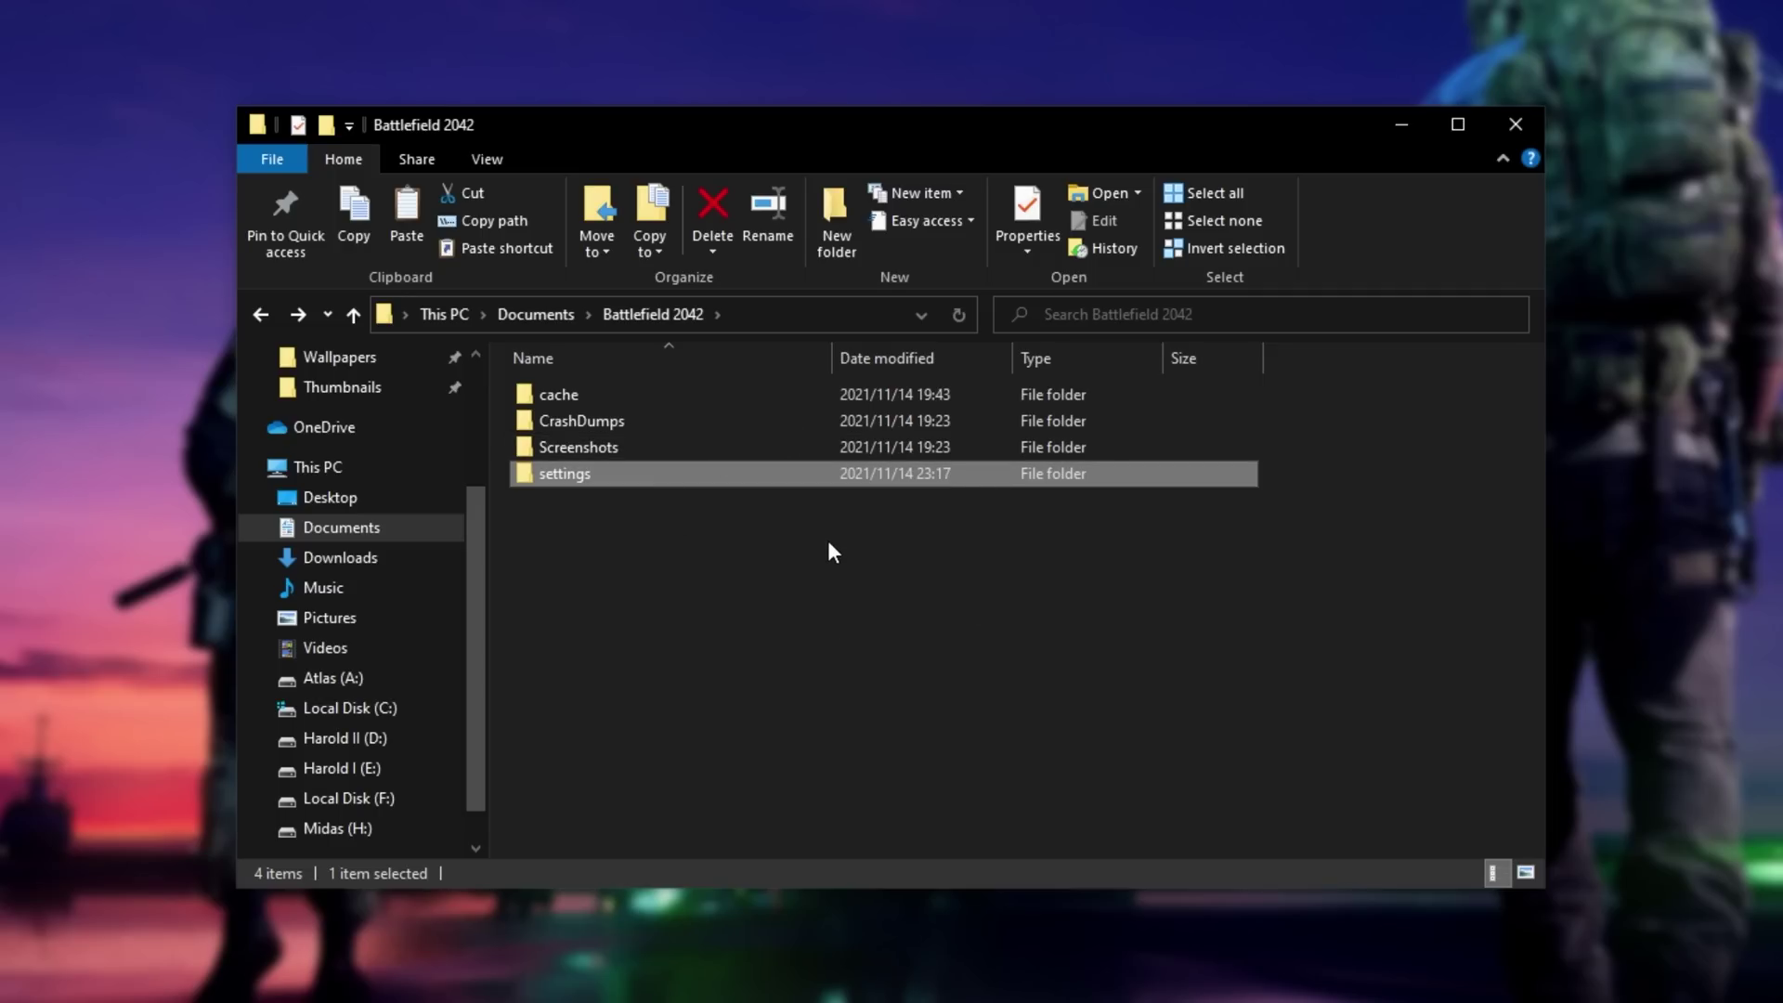
Delete everything inside the Battlefield 2042 cache folder, confirming the move to the Recycle Bin
double_click(640, 401)
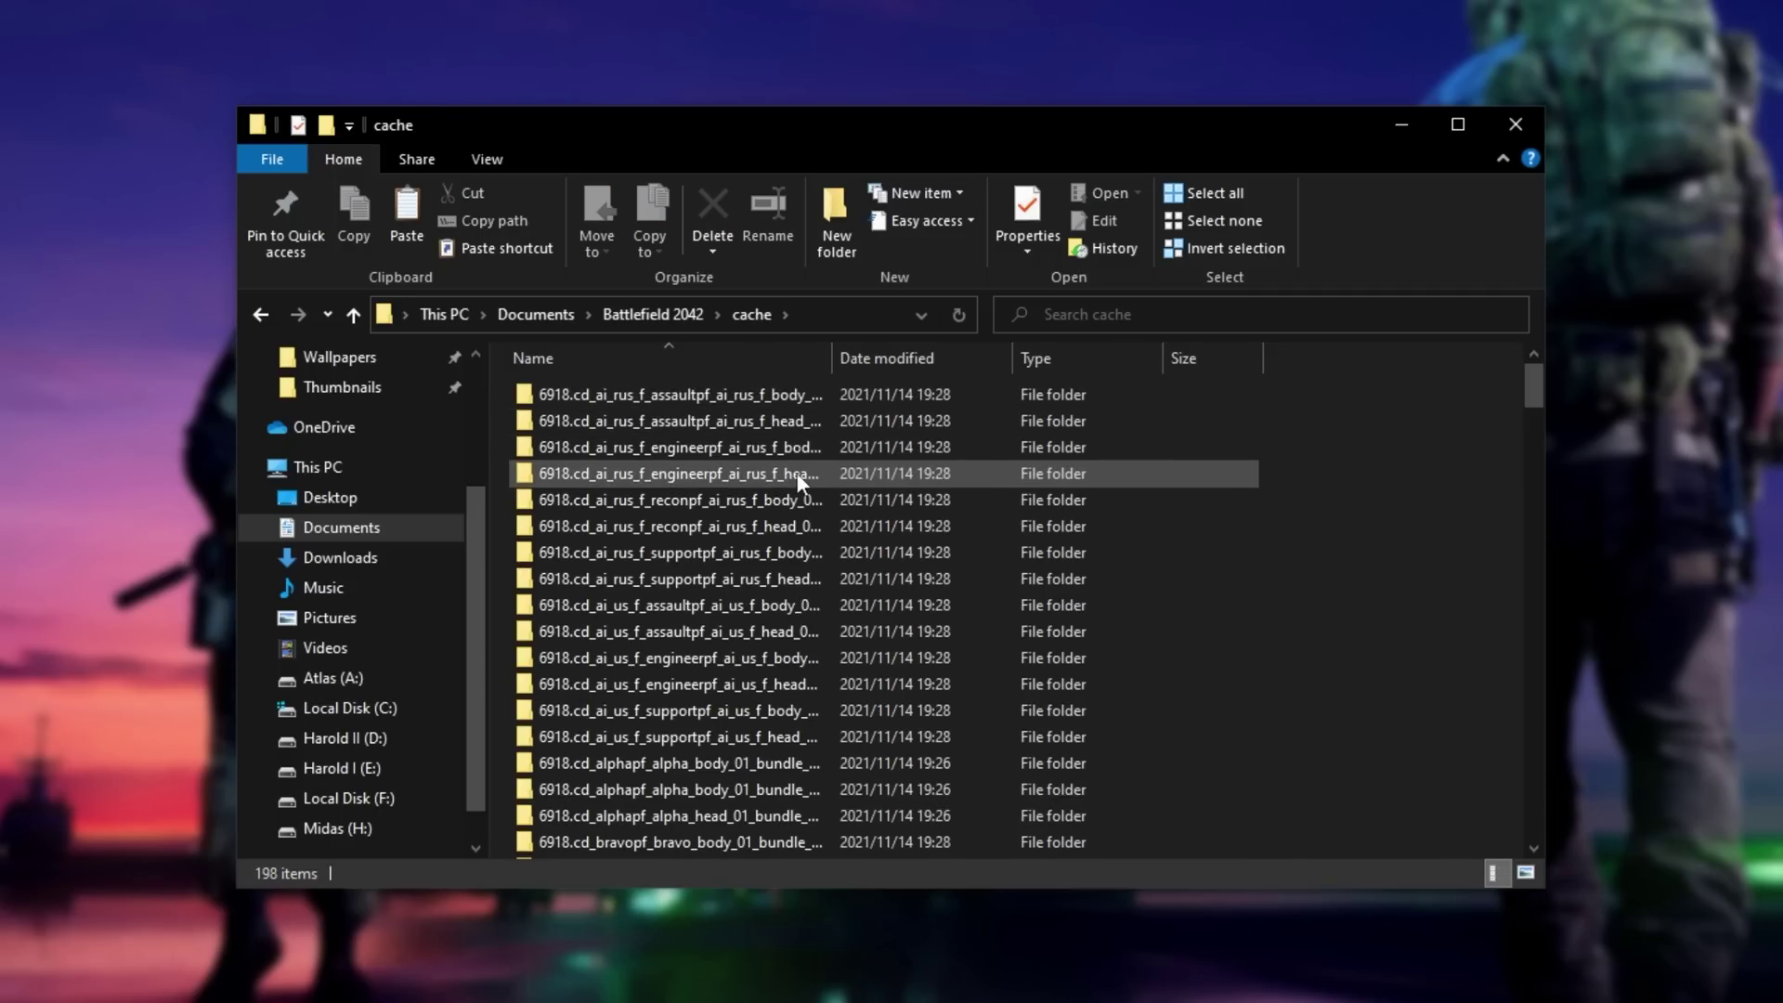
key("ctrl+a")
key("Delete")
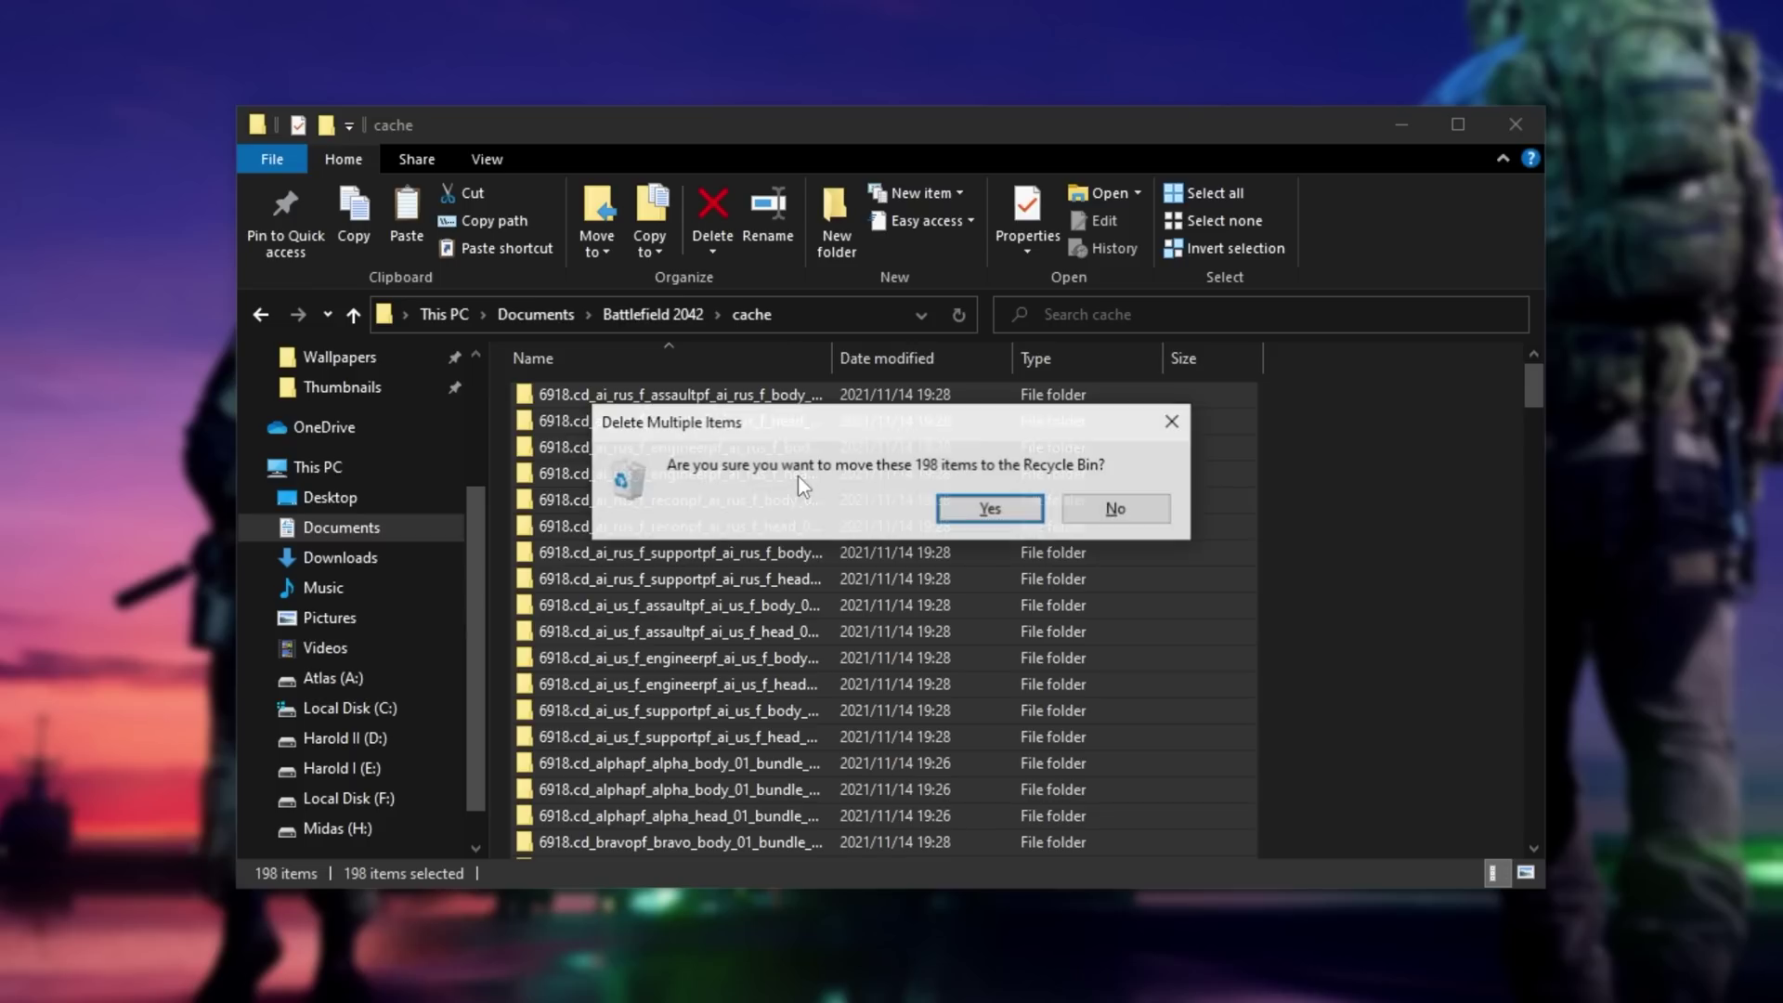
key("Return")
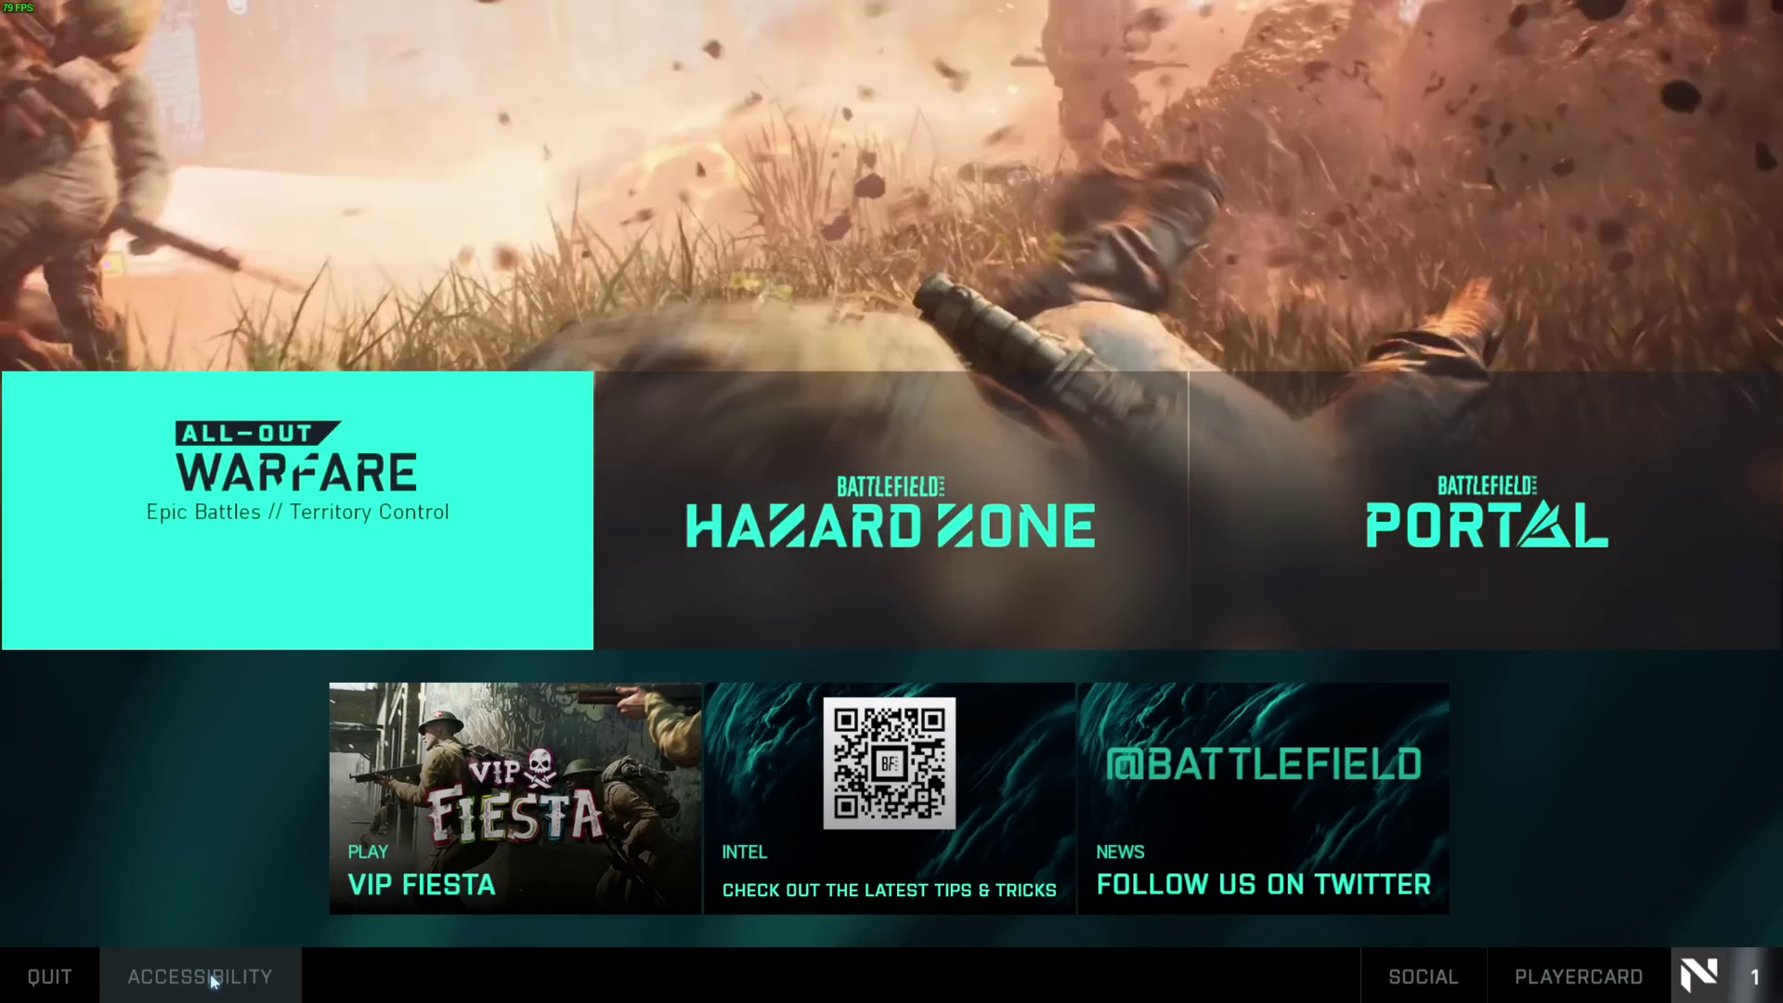
Turn Crosshair Projection ON in Accessibility, then go to the Mouse & Keyboard settings
left_click(208, 968)
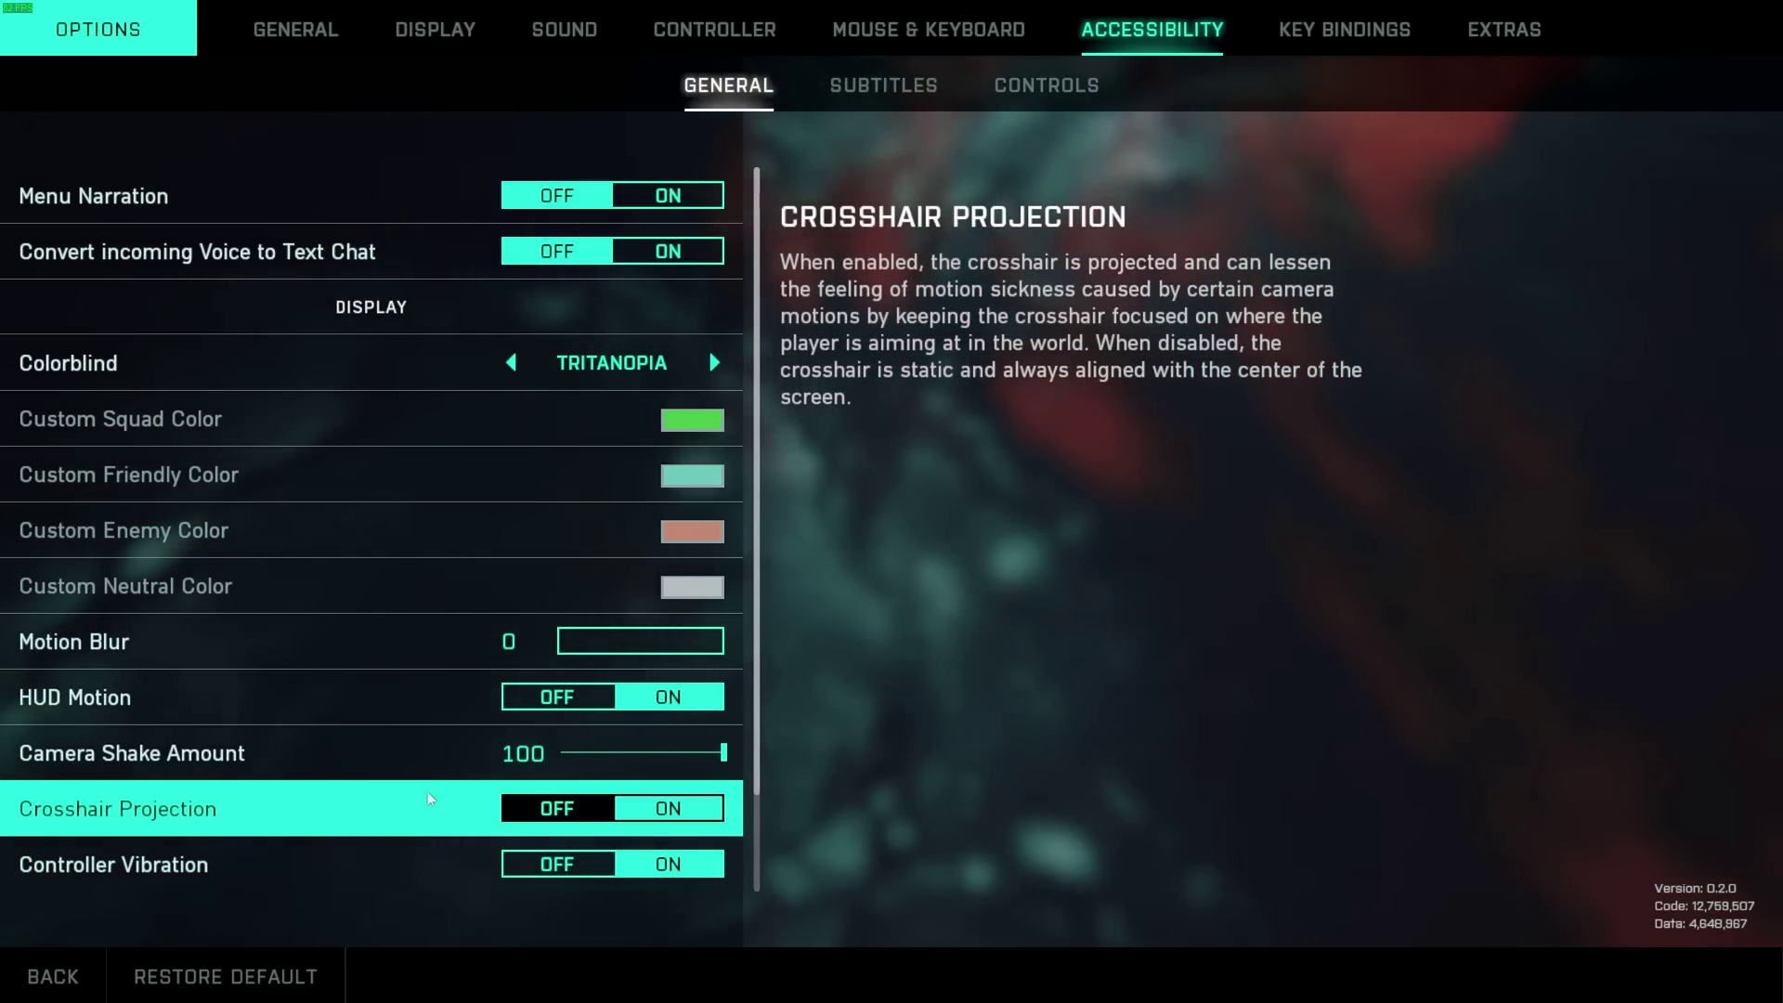
left_click(576, 809)
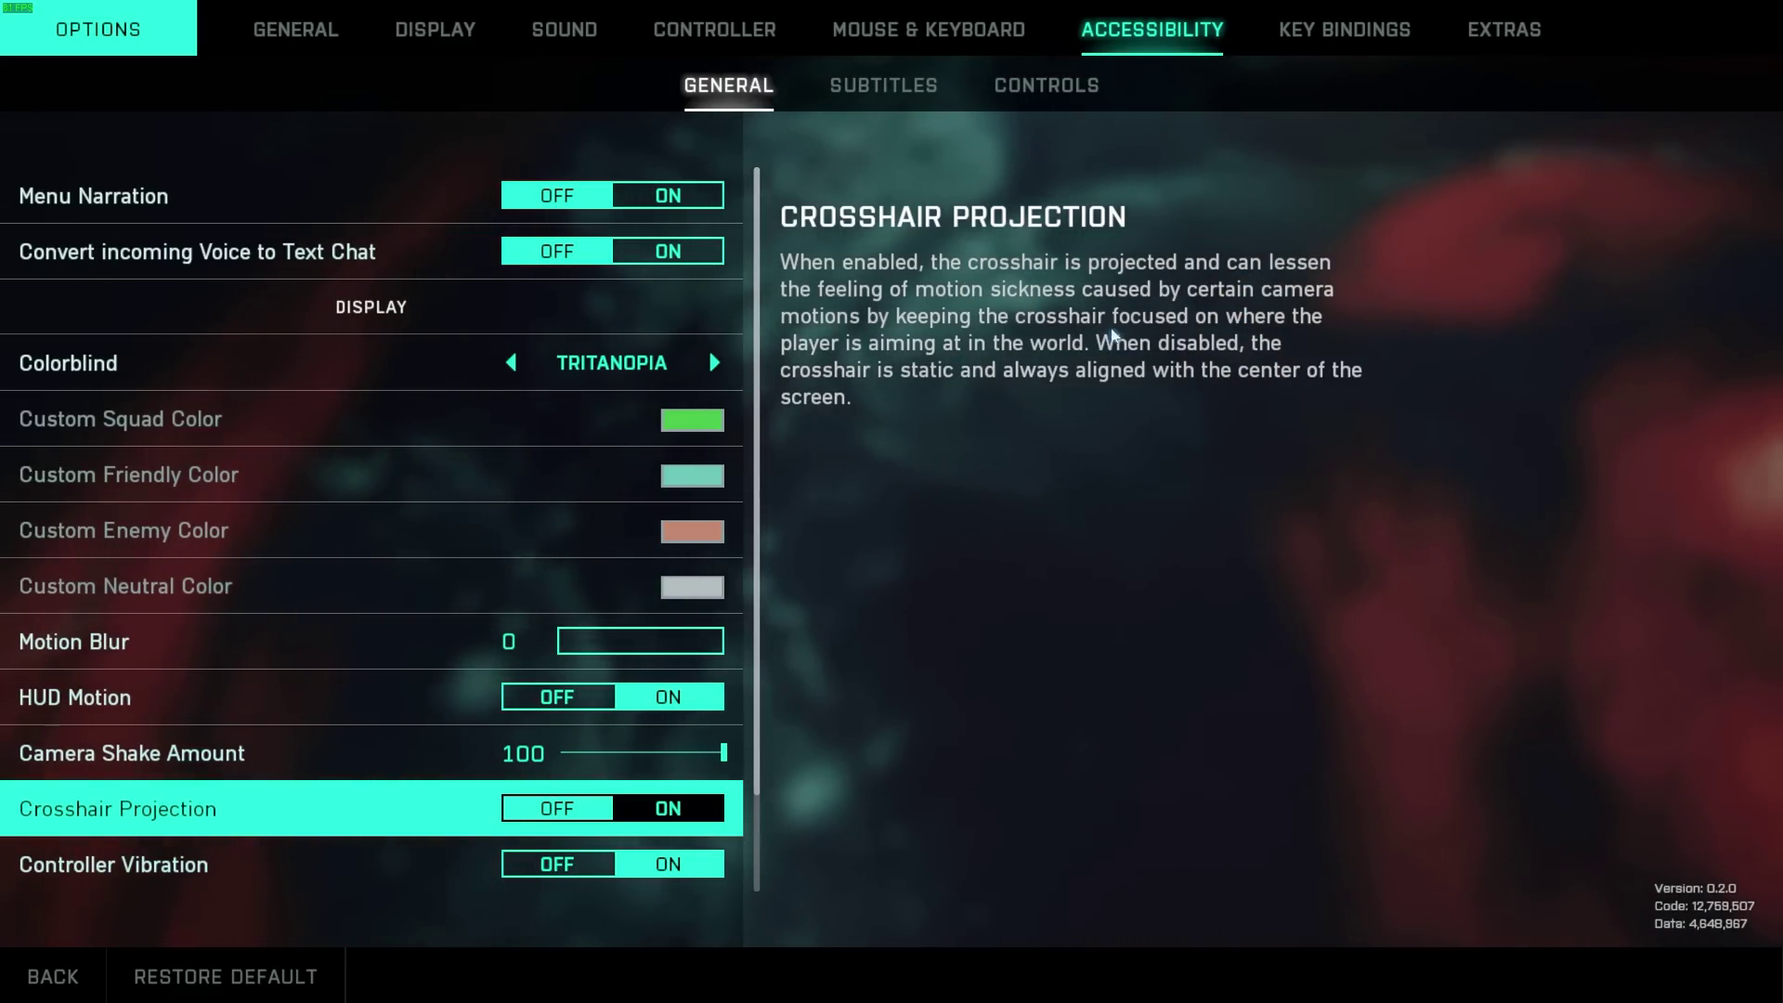
left_click(919, 35)
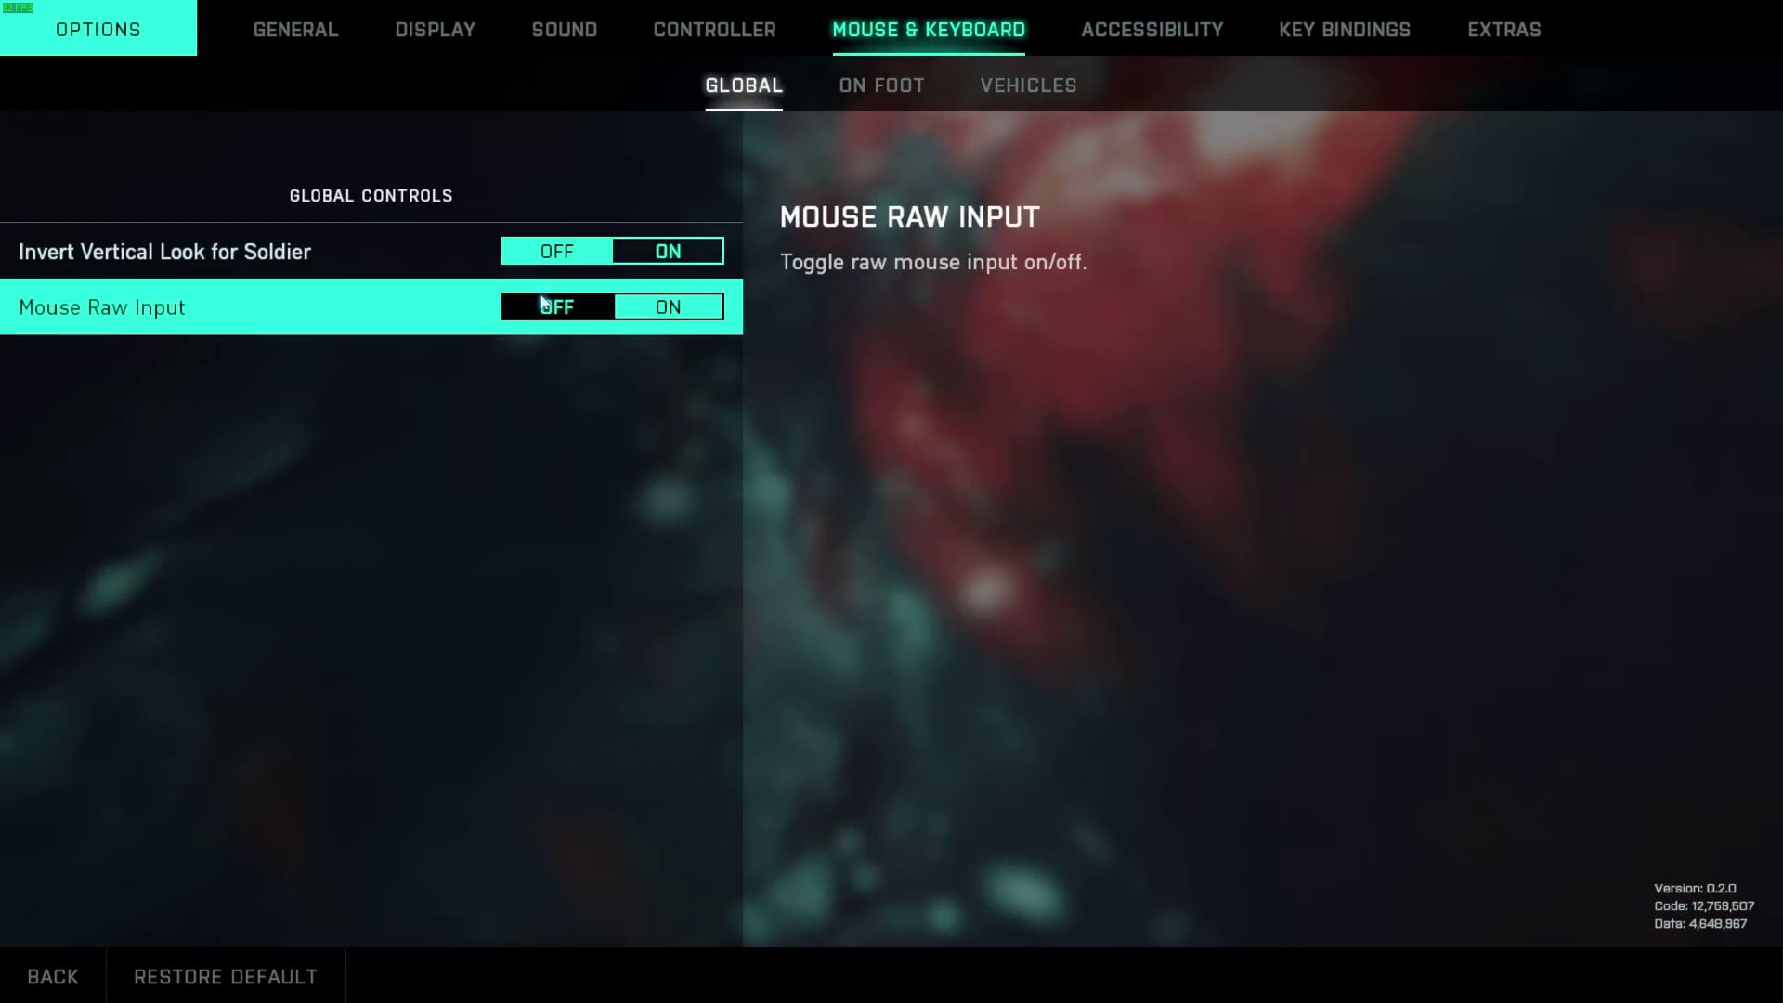
Set Mouse Raw Input to ON, then go to the Display video settings
left_click(670, 306)
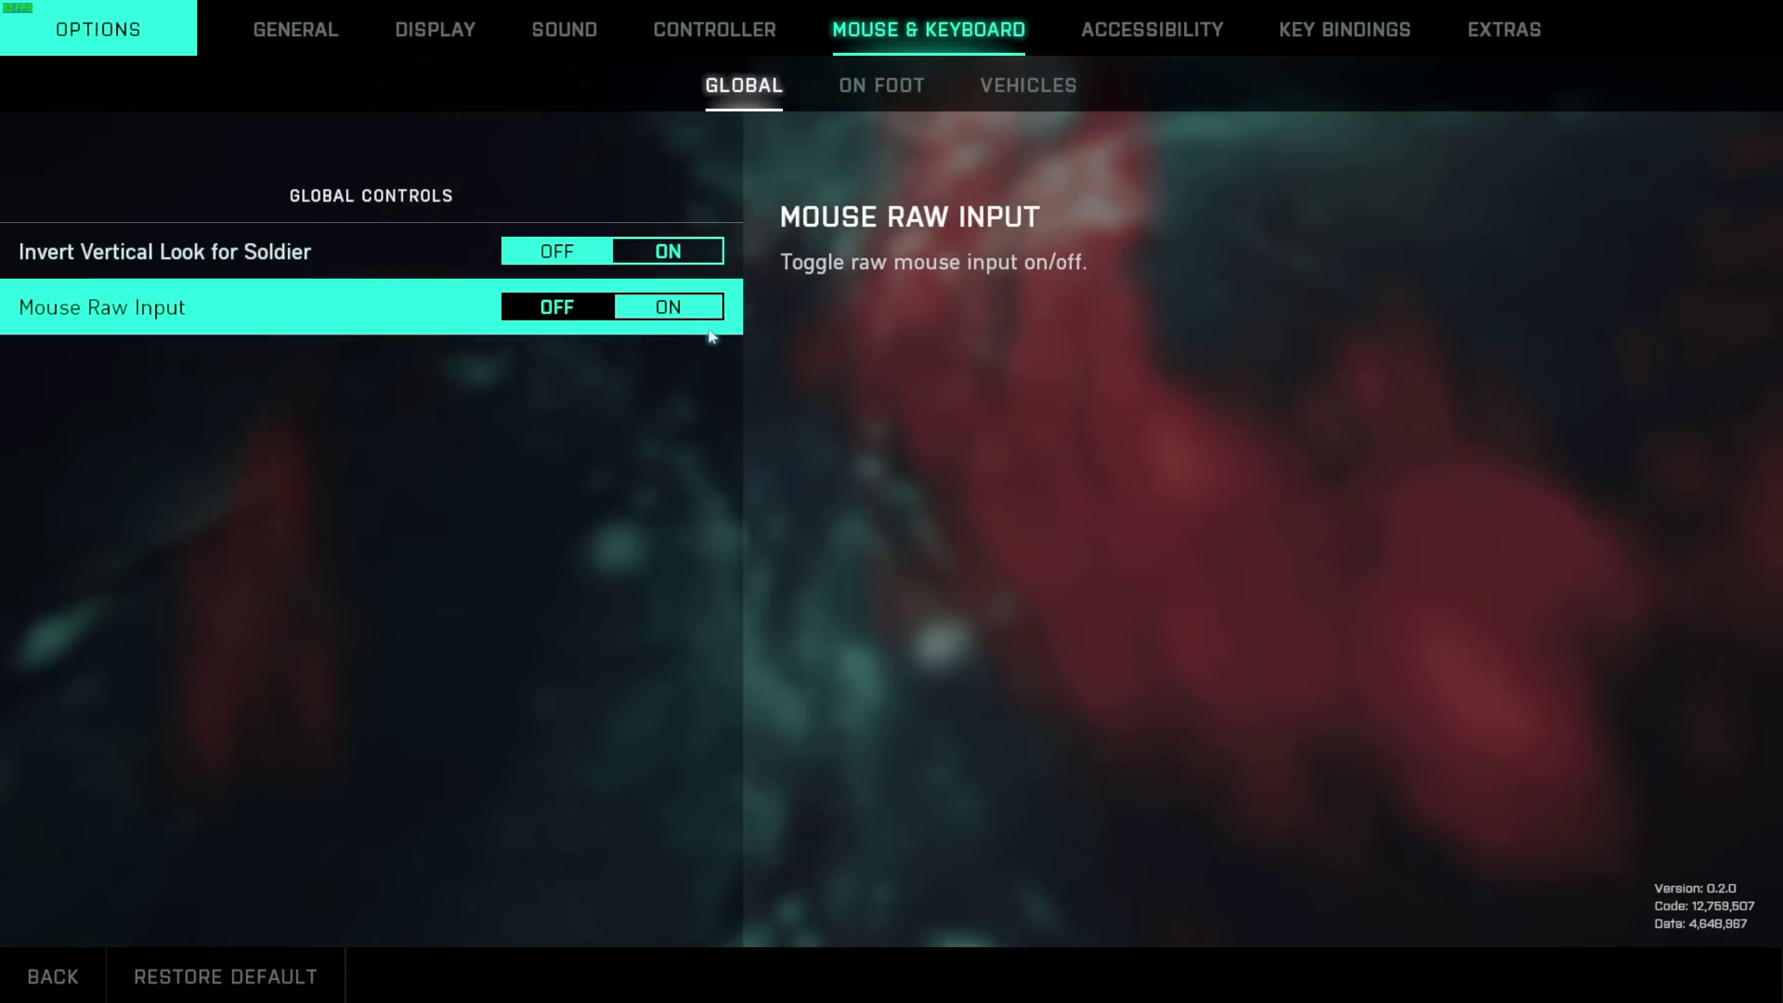
left_click(433, 46)
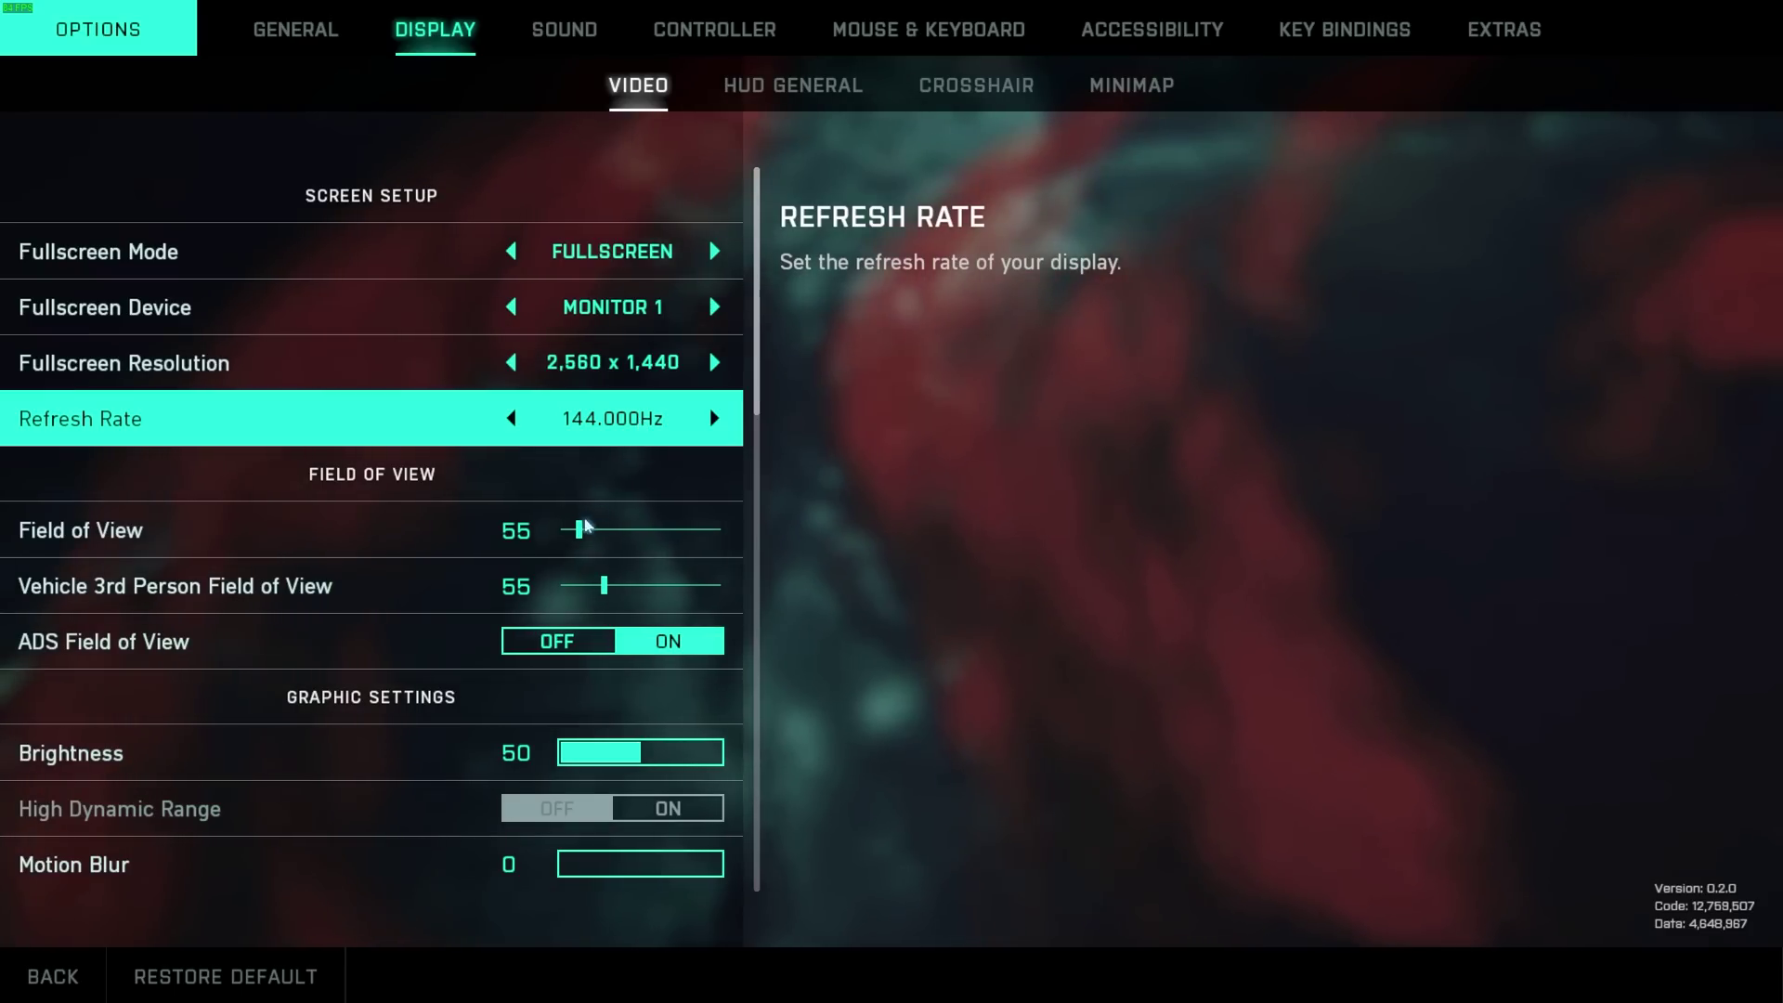
scroll(499, 610, "down", 2)
scroll(498, 611, "down", 7)
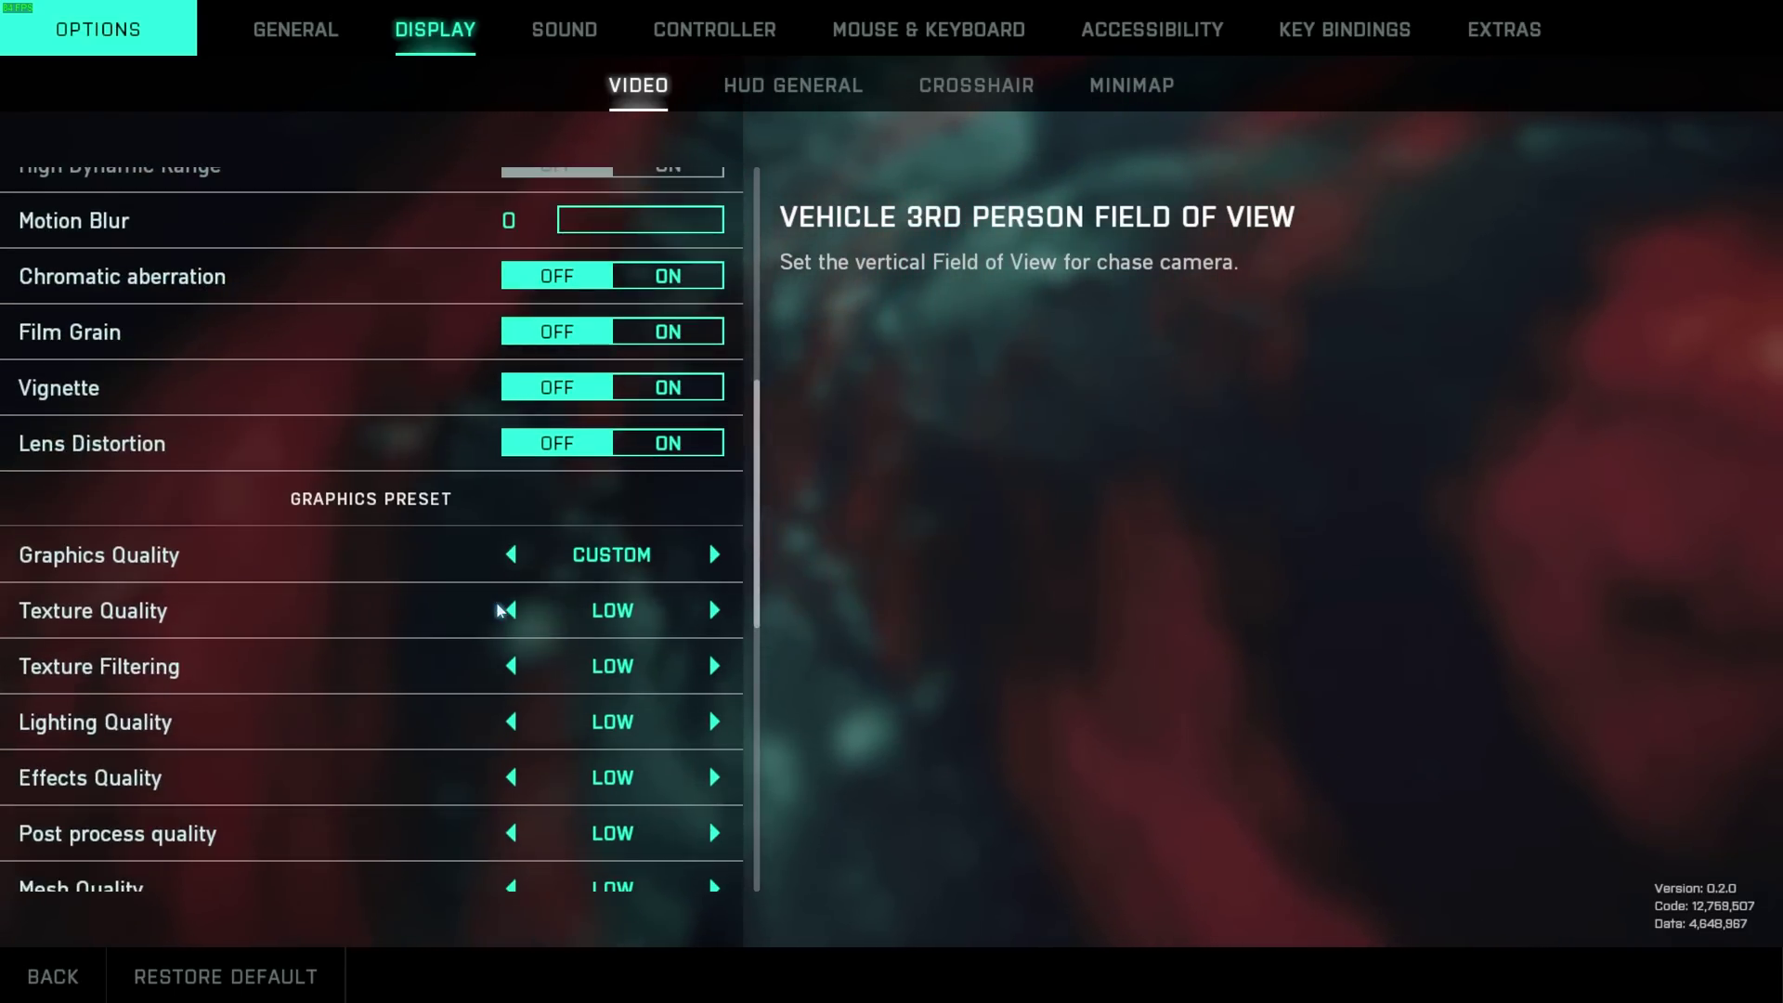
scroll(498, 611, "up", 3)
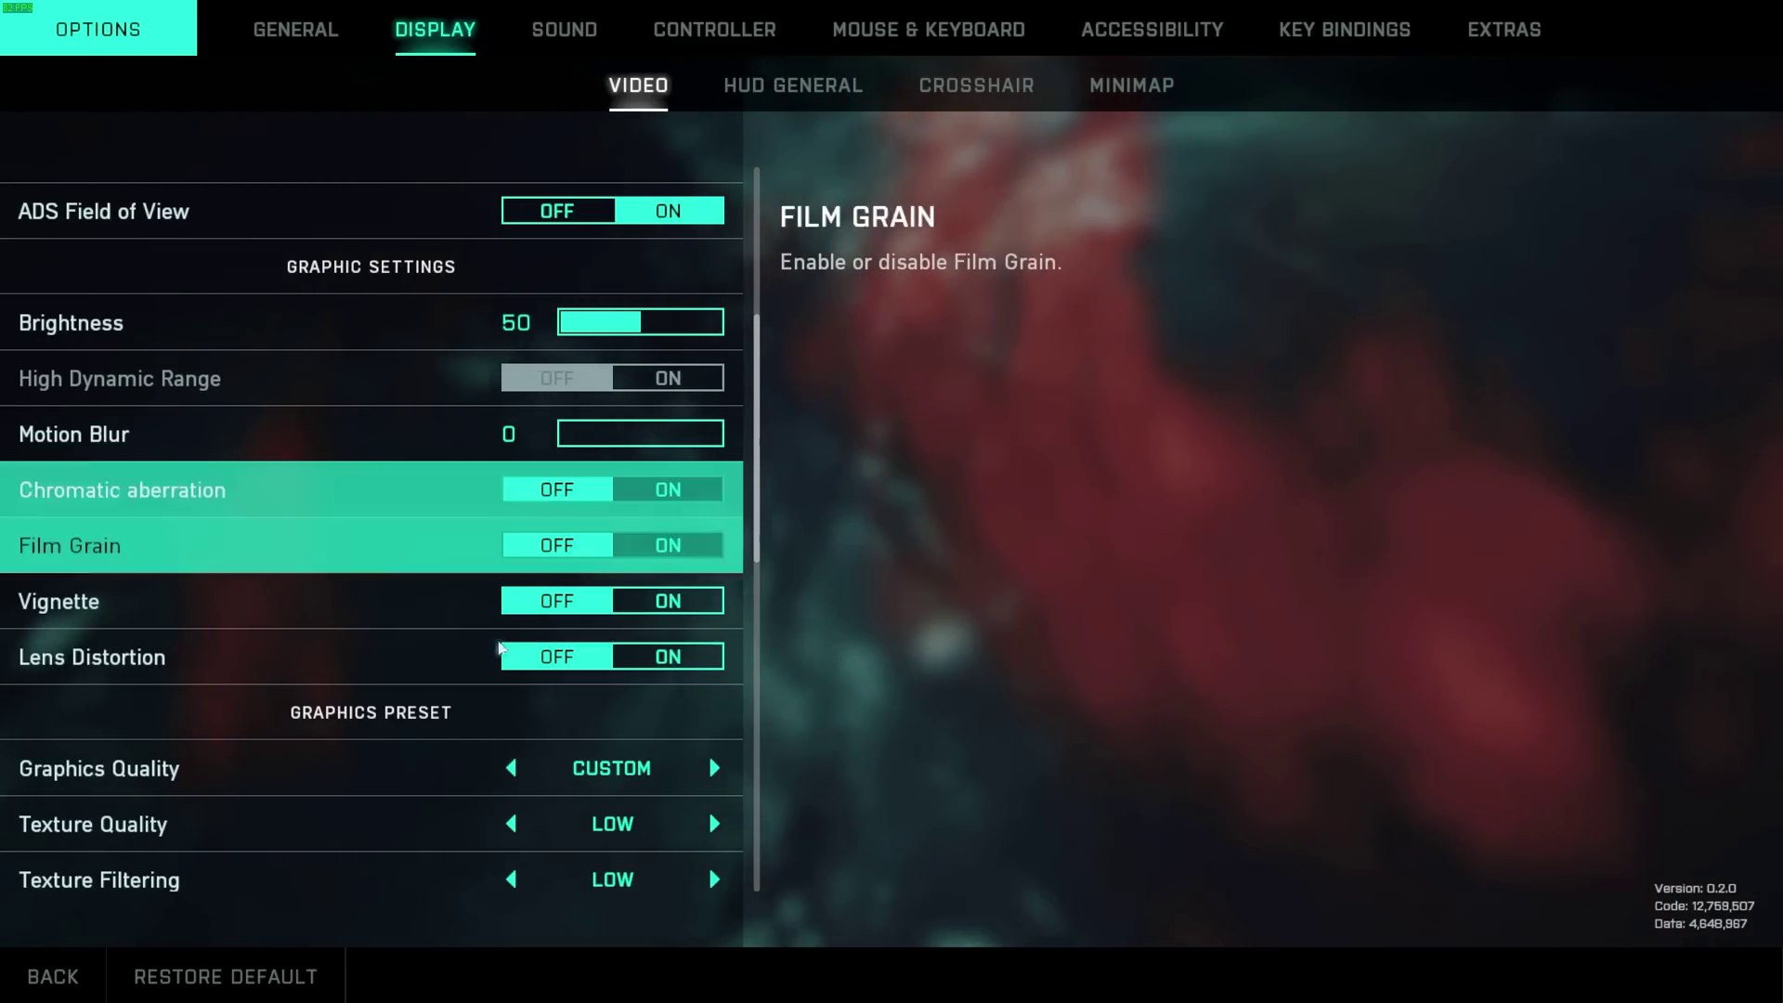
scroll(529, 548, "down", 5)
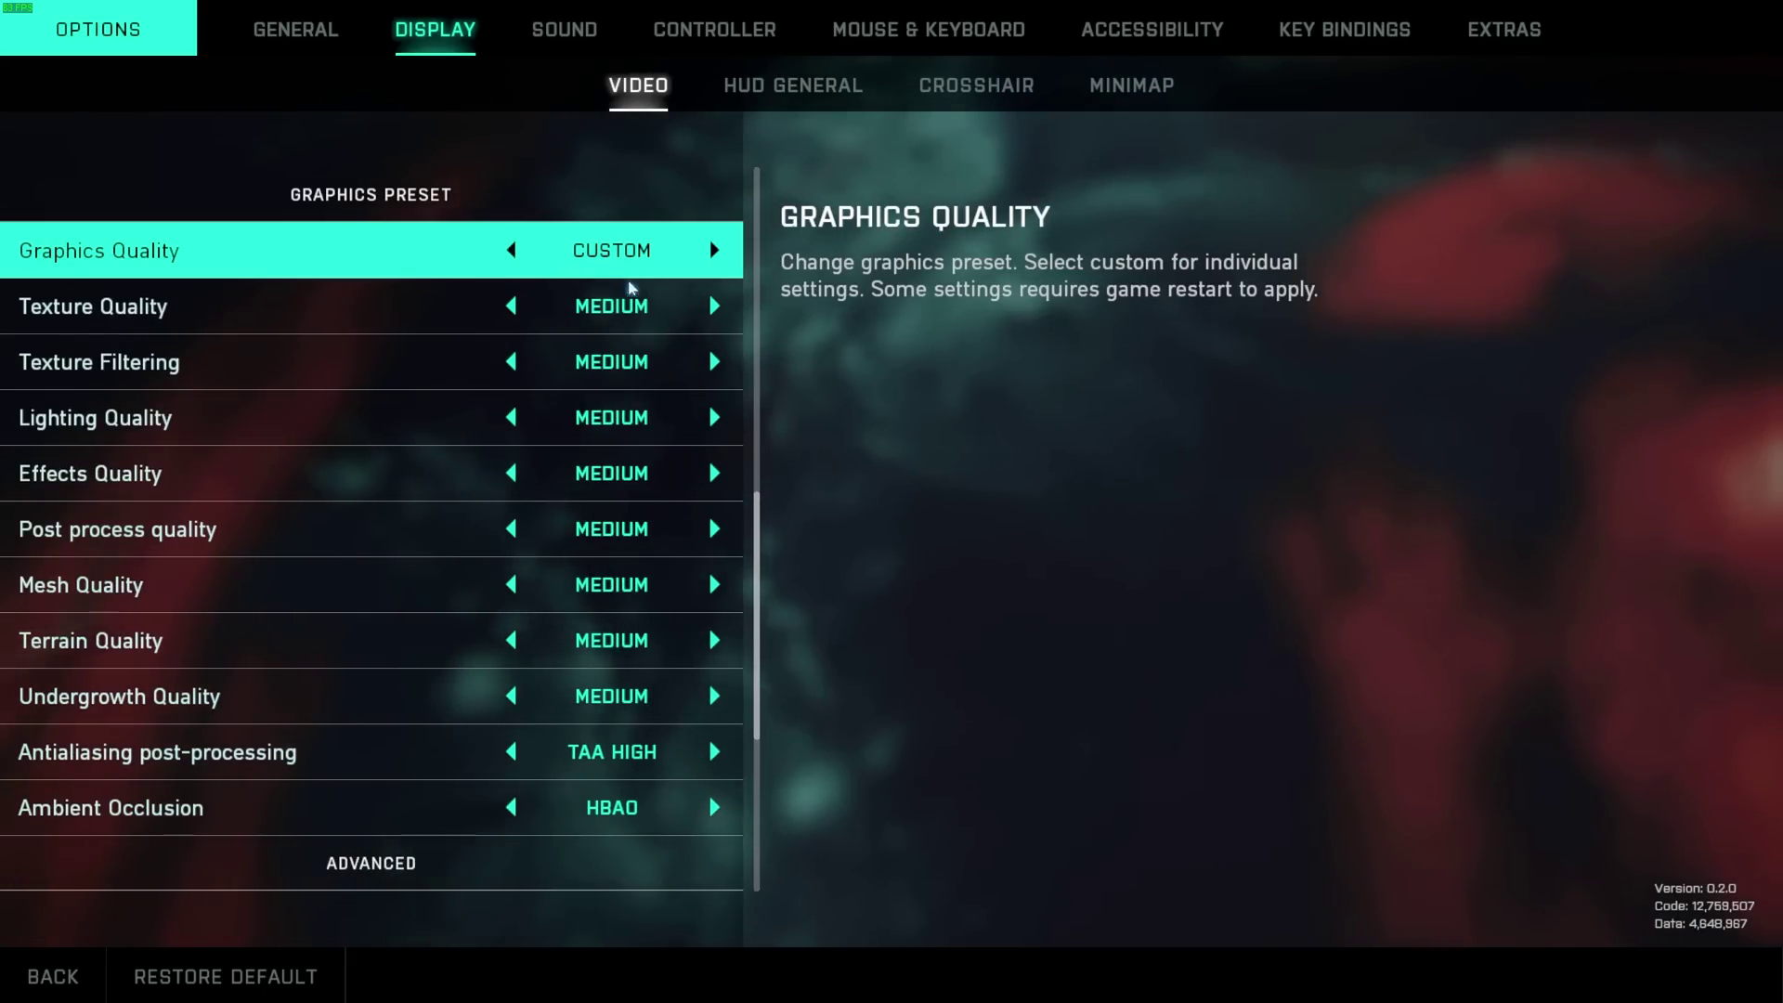
Drop each graphics quality option to LOW, with antialiasing TAA LOW and Ambient Occlusion OFF
left_click(511, 303)
scroll(656, 378, "up", 3)
key("Down")
key("Left")
key("Down")
key("Left")
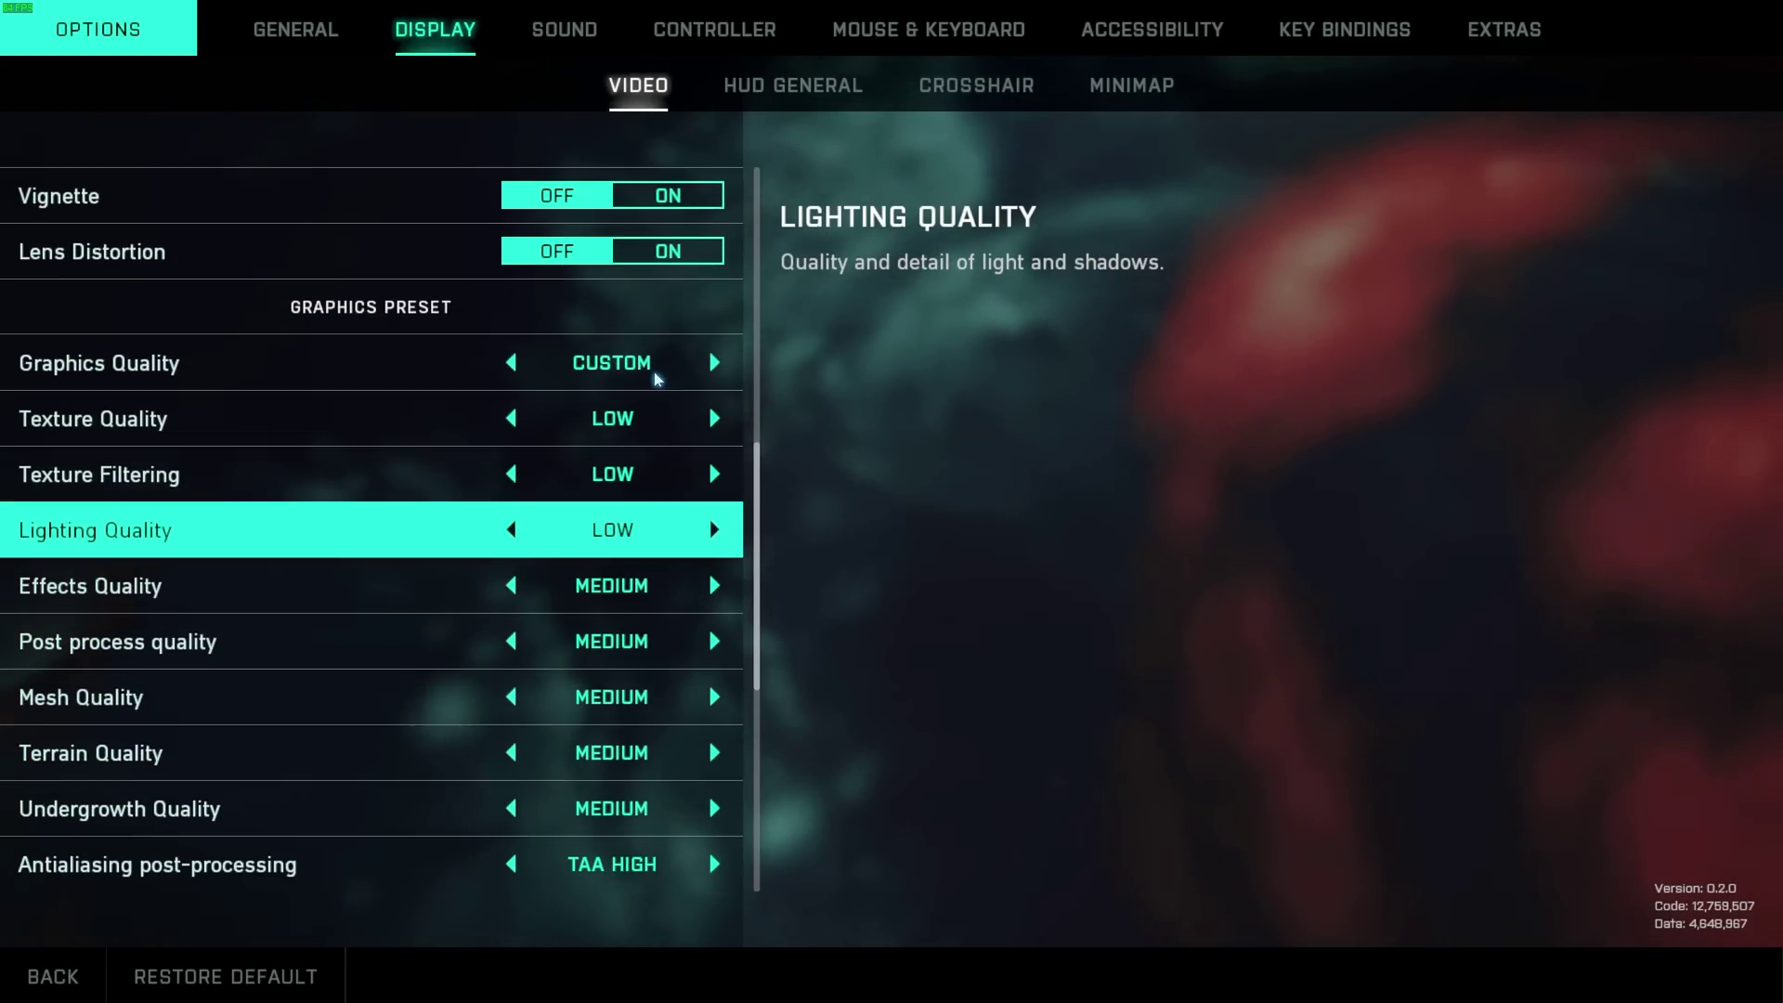
key("Down")
key("Left")
key("Down")
key("Left")
key("Down")
key("Left")
key("Down")
key("Left")
key("Down")
key("Left")
key("Down")
key("Left")
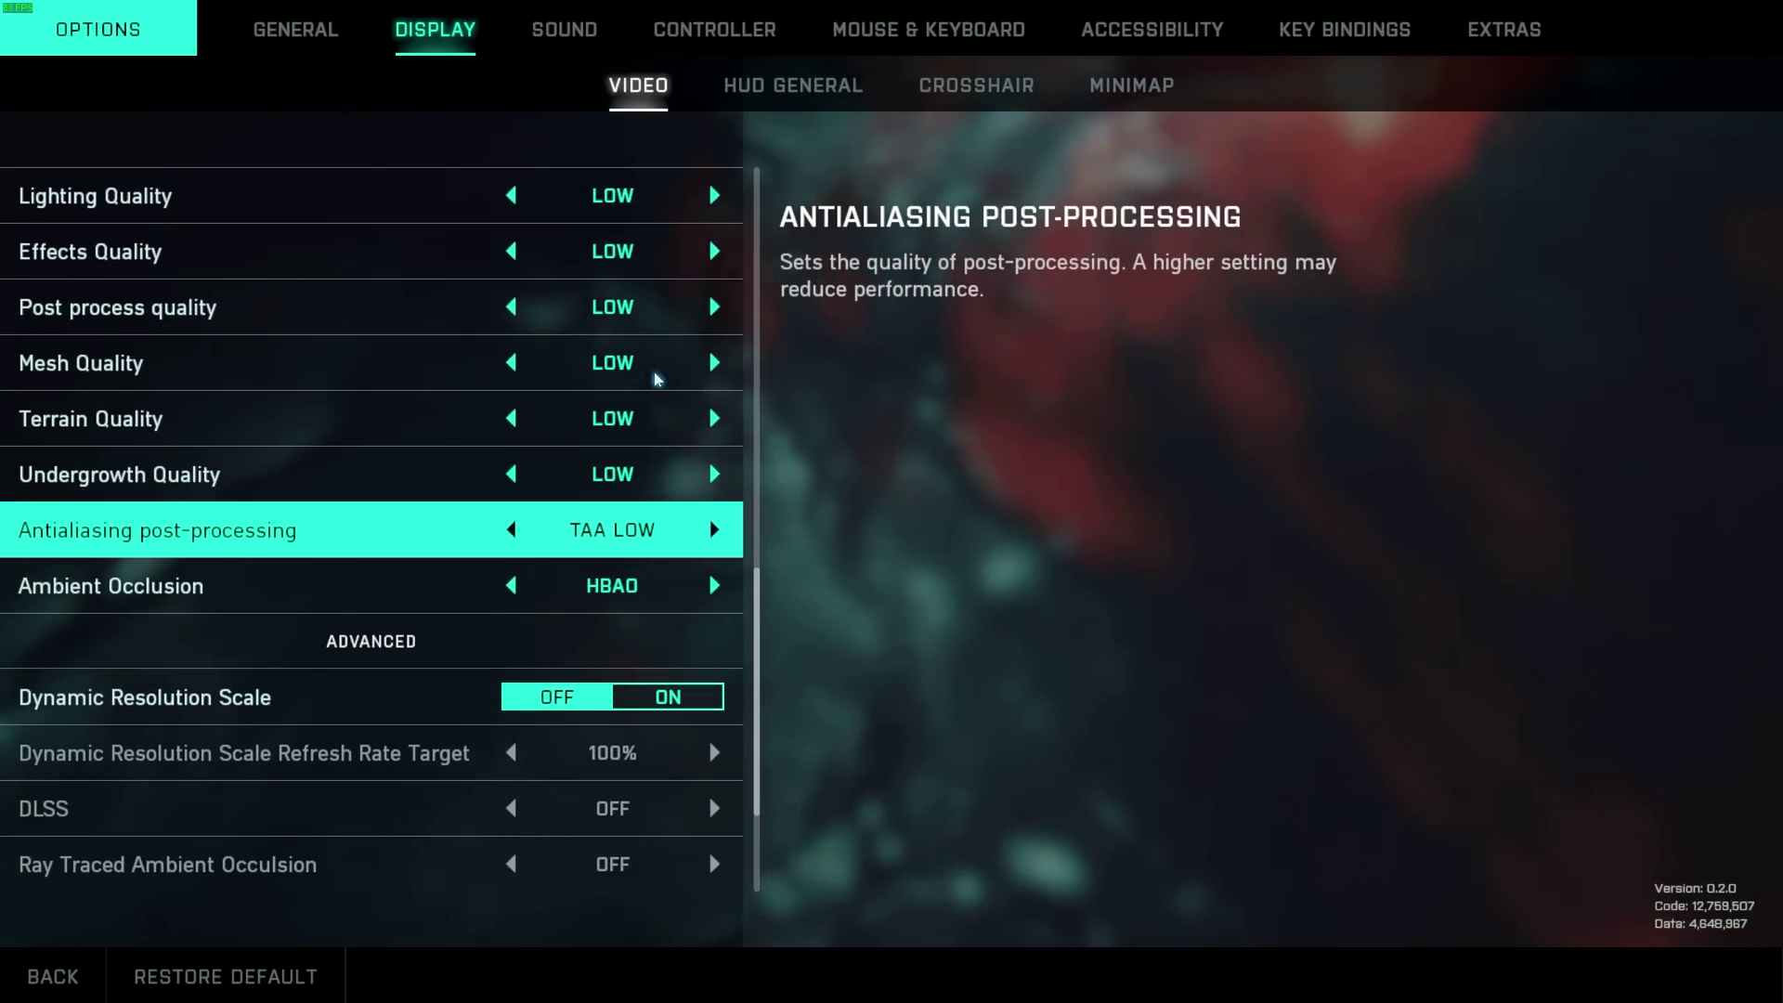
key("Down")
key("Left")
key("Left")
key("Up")
key("Up")
key("Up")
key("Up")
key("Up")
key("Up")
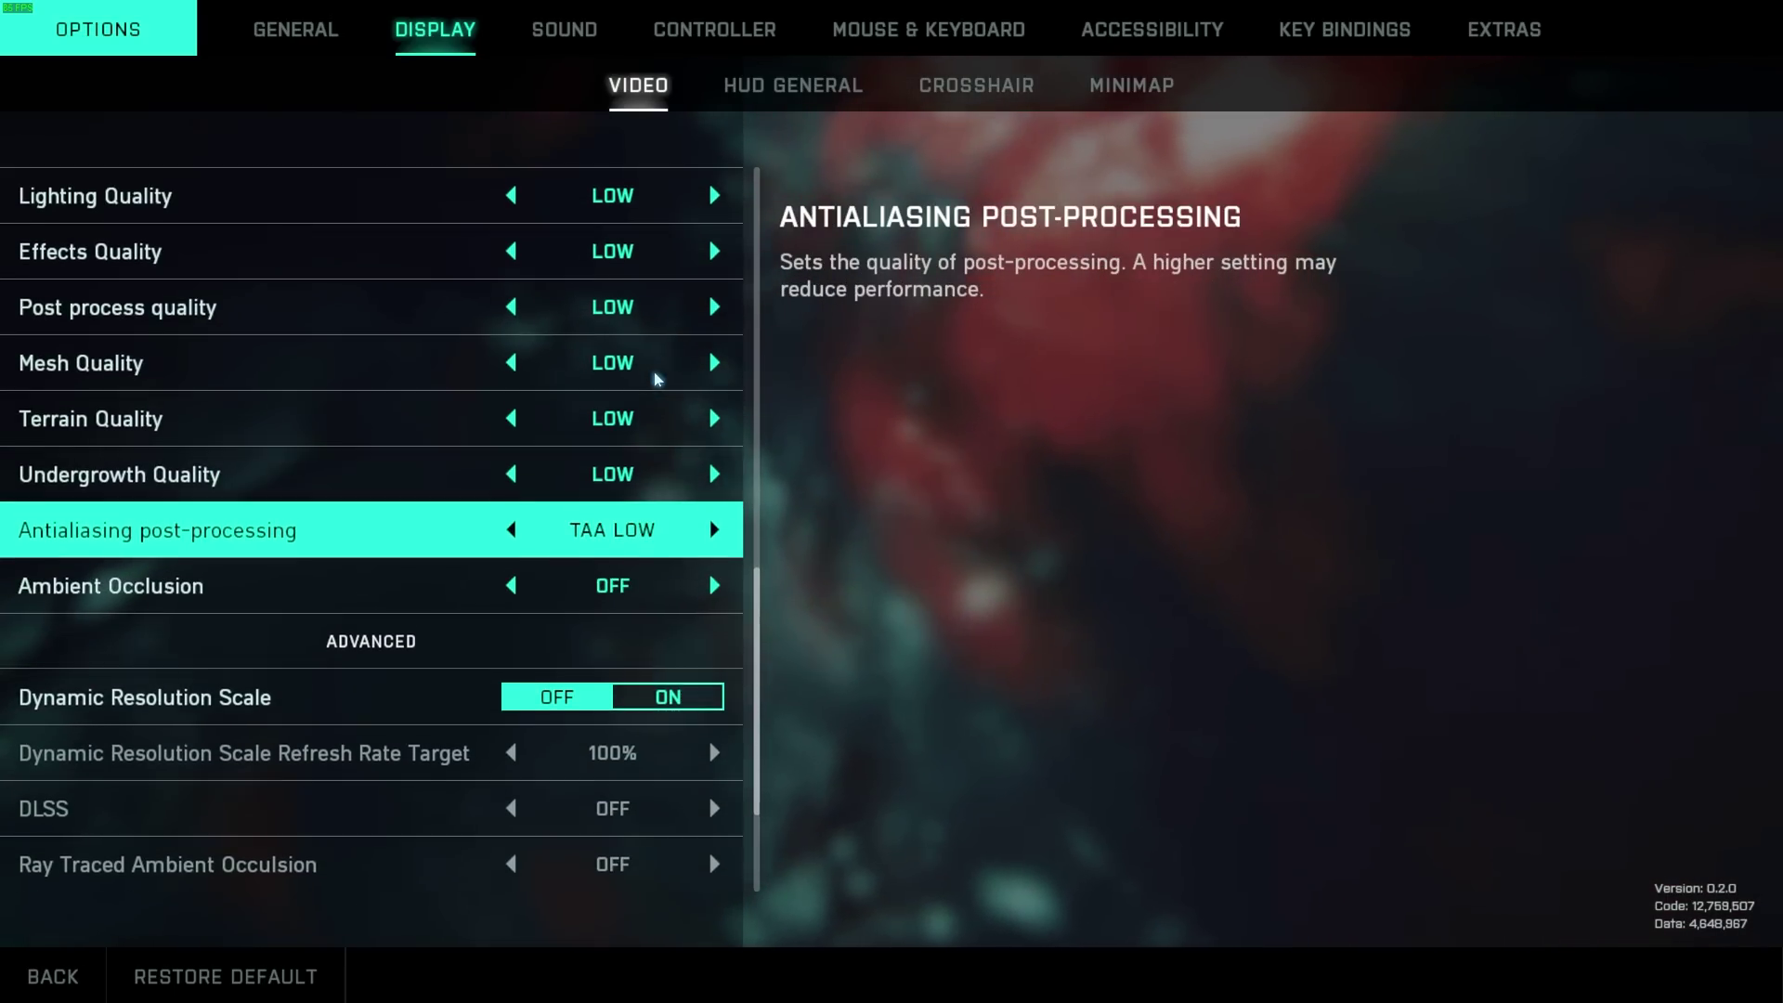
Review the lowered settings from Texture Quality down to NVIDIA Reflex Low Latency
key("Down")
key("Down")
key("Down")
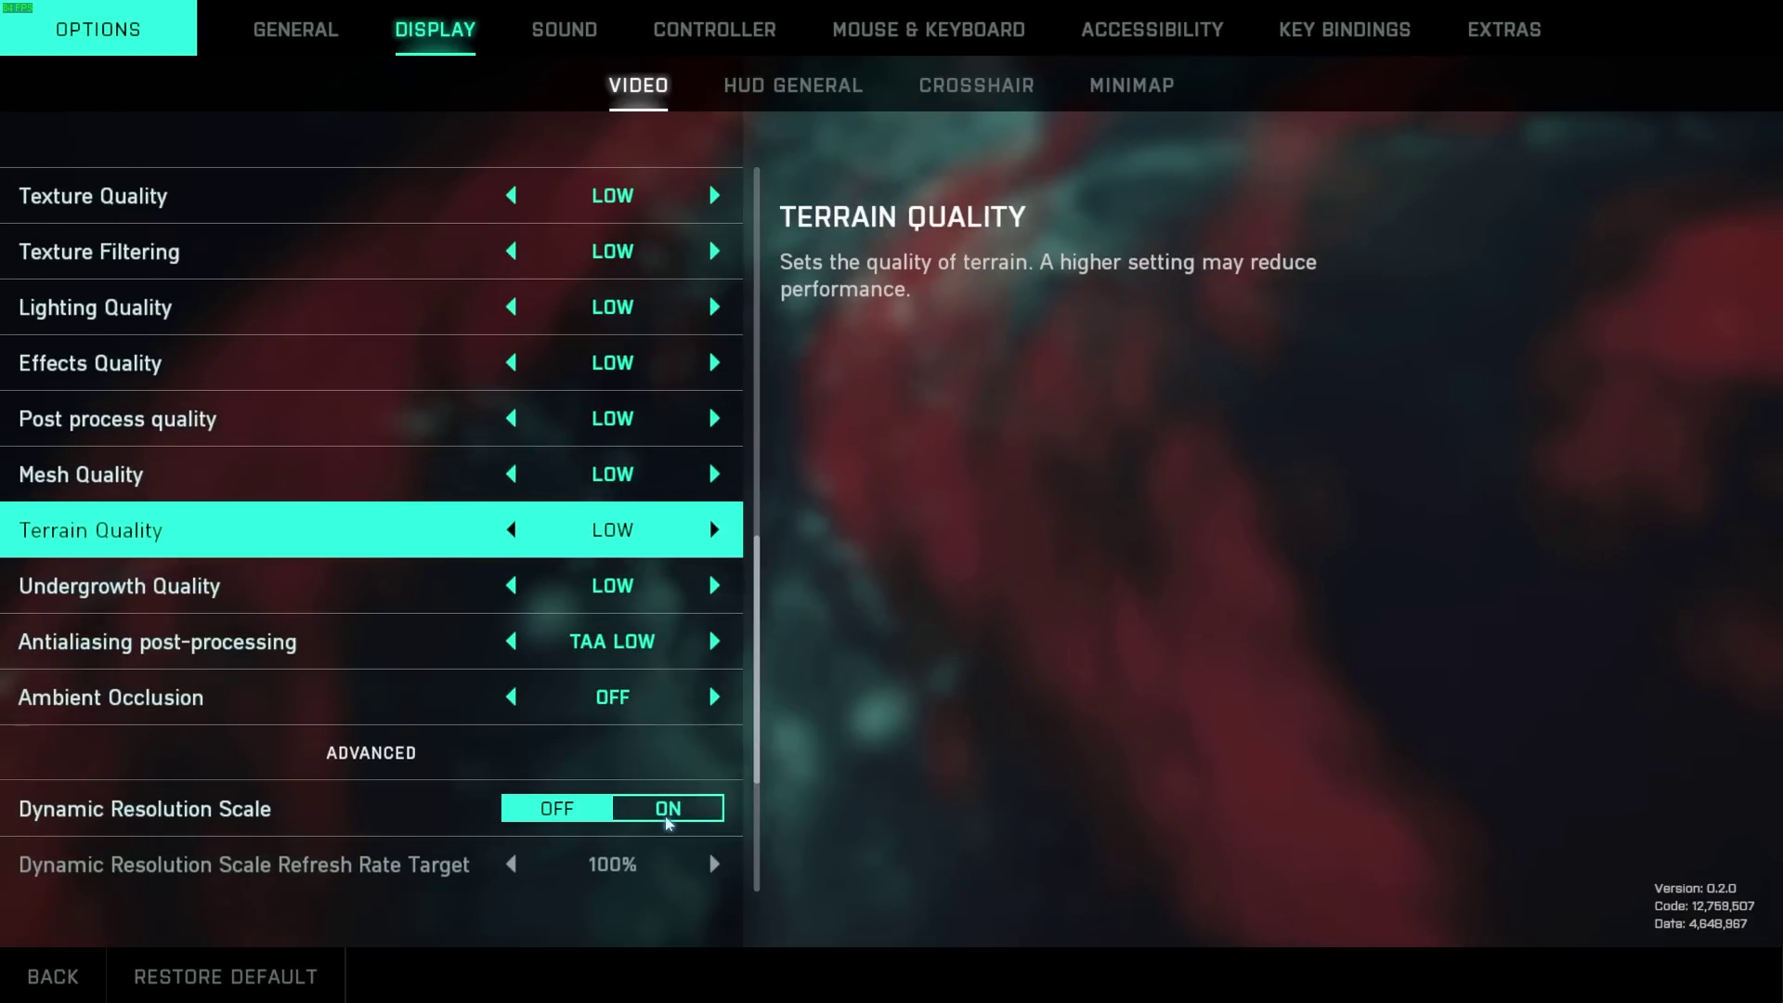
key("Up")
key("Up")
key("Up")
key("Down")
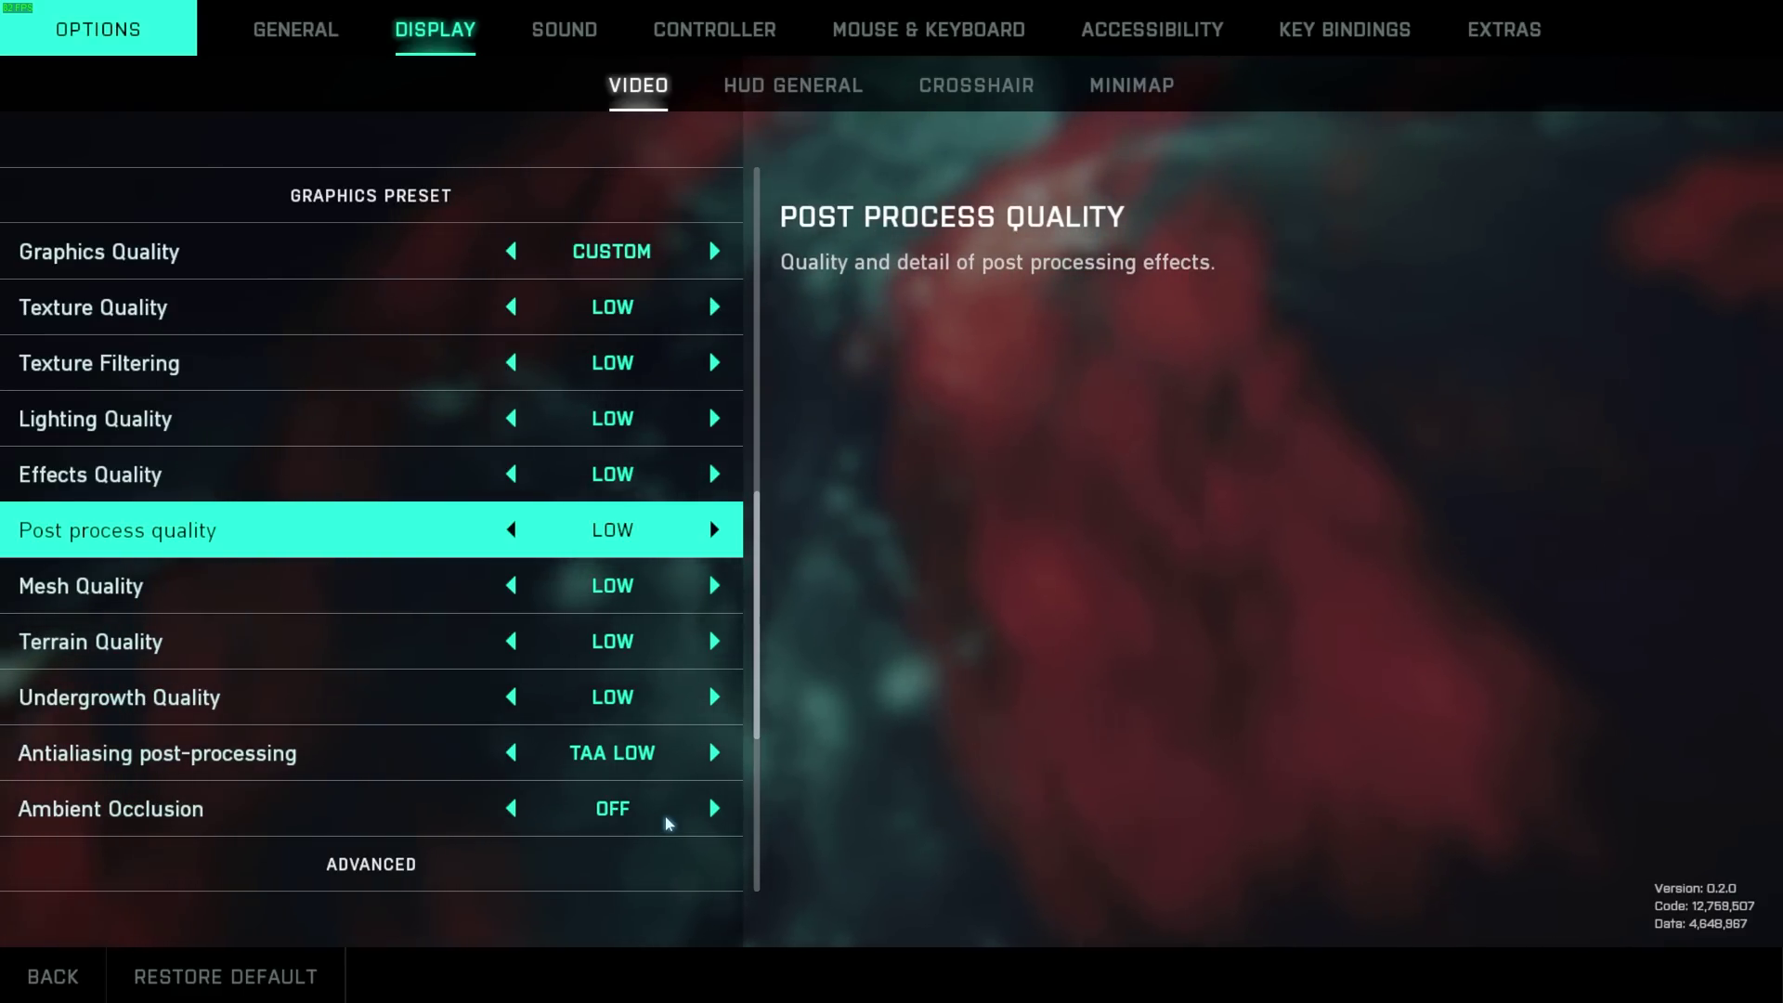
key("Up")
key("Up")
key("Up")
key("Up")
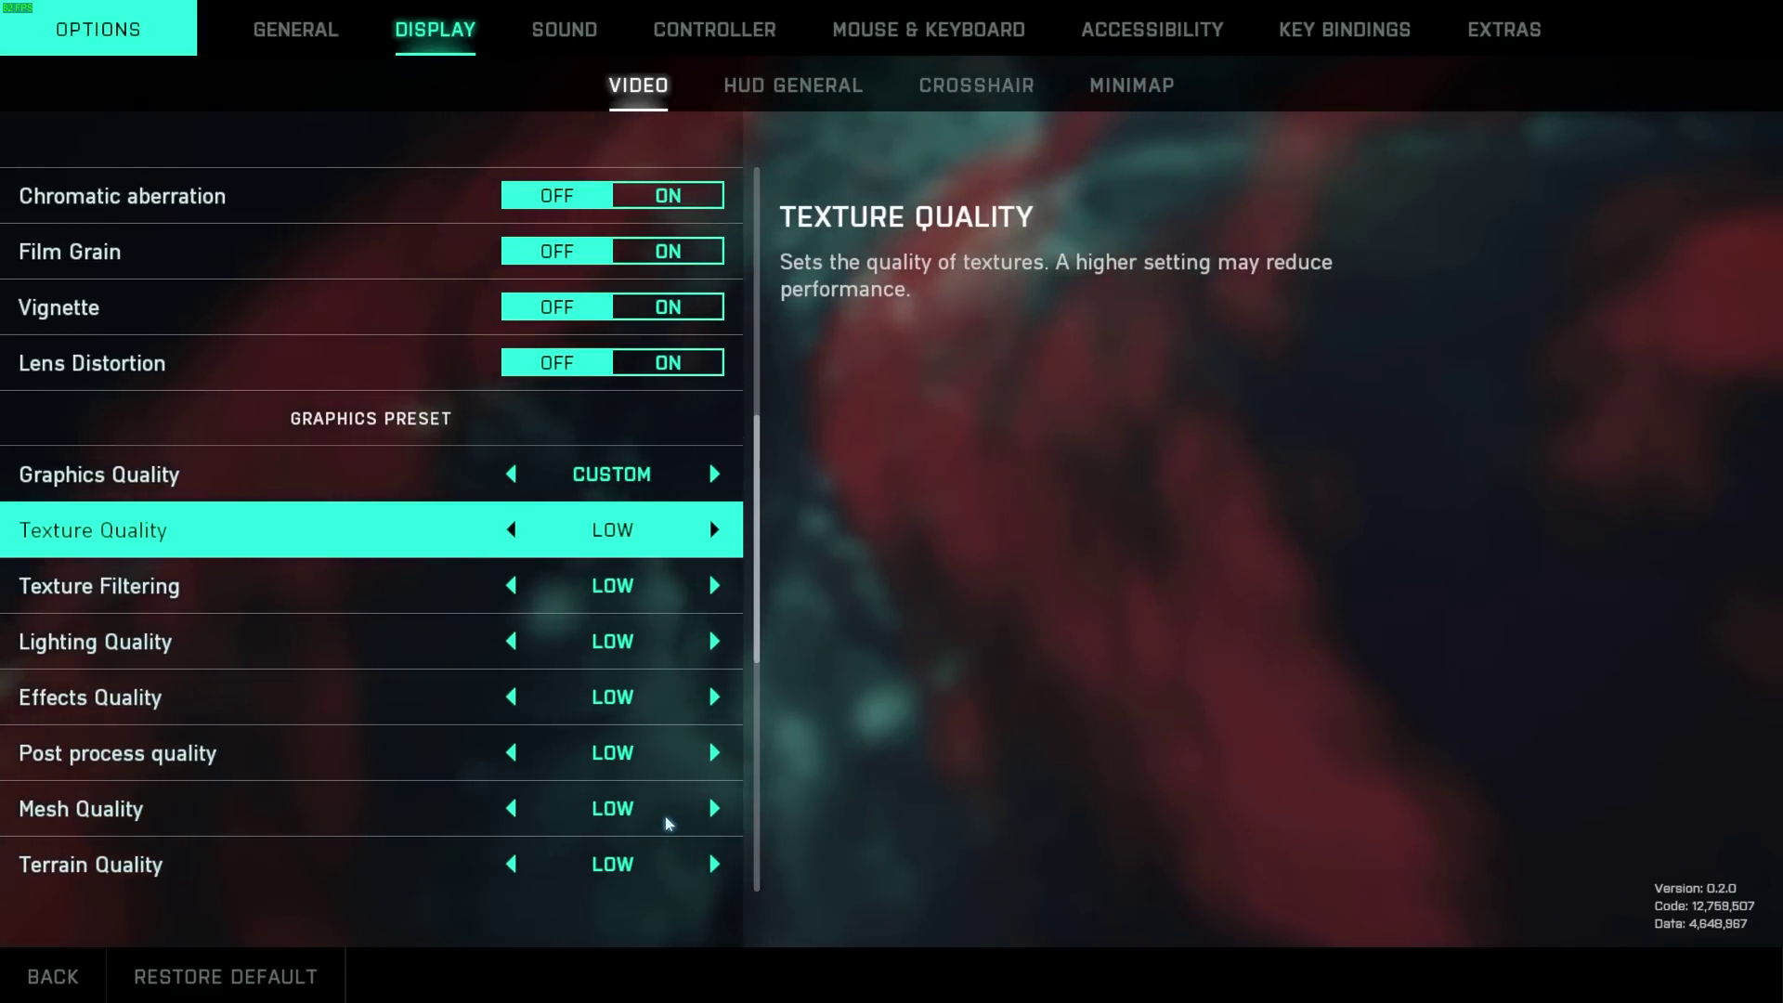
key("Down")
key("Down")
key("Down")
key("Down")
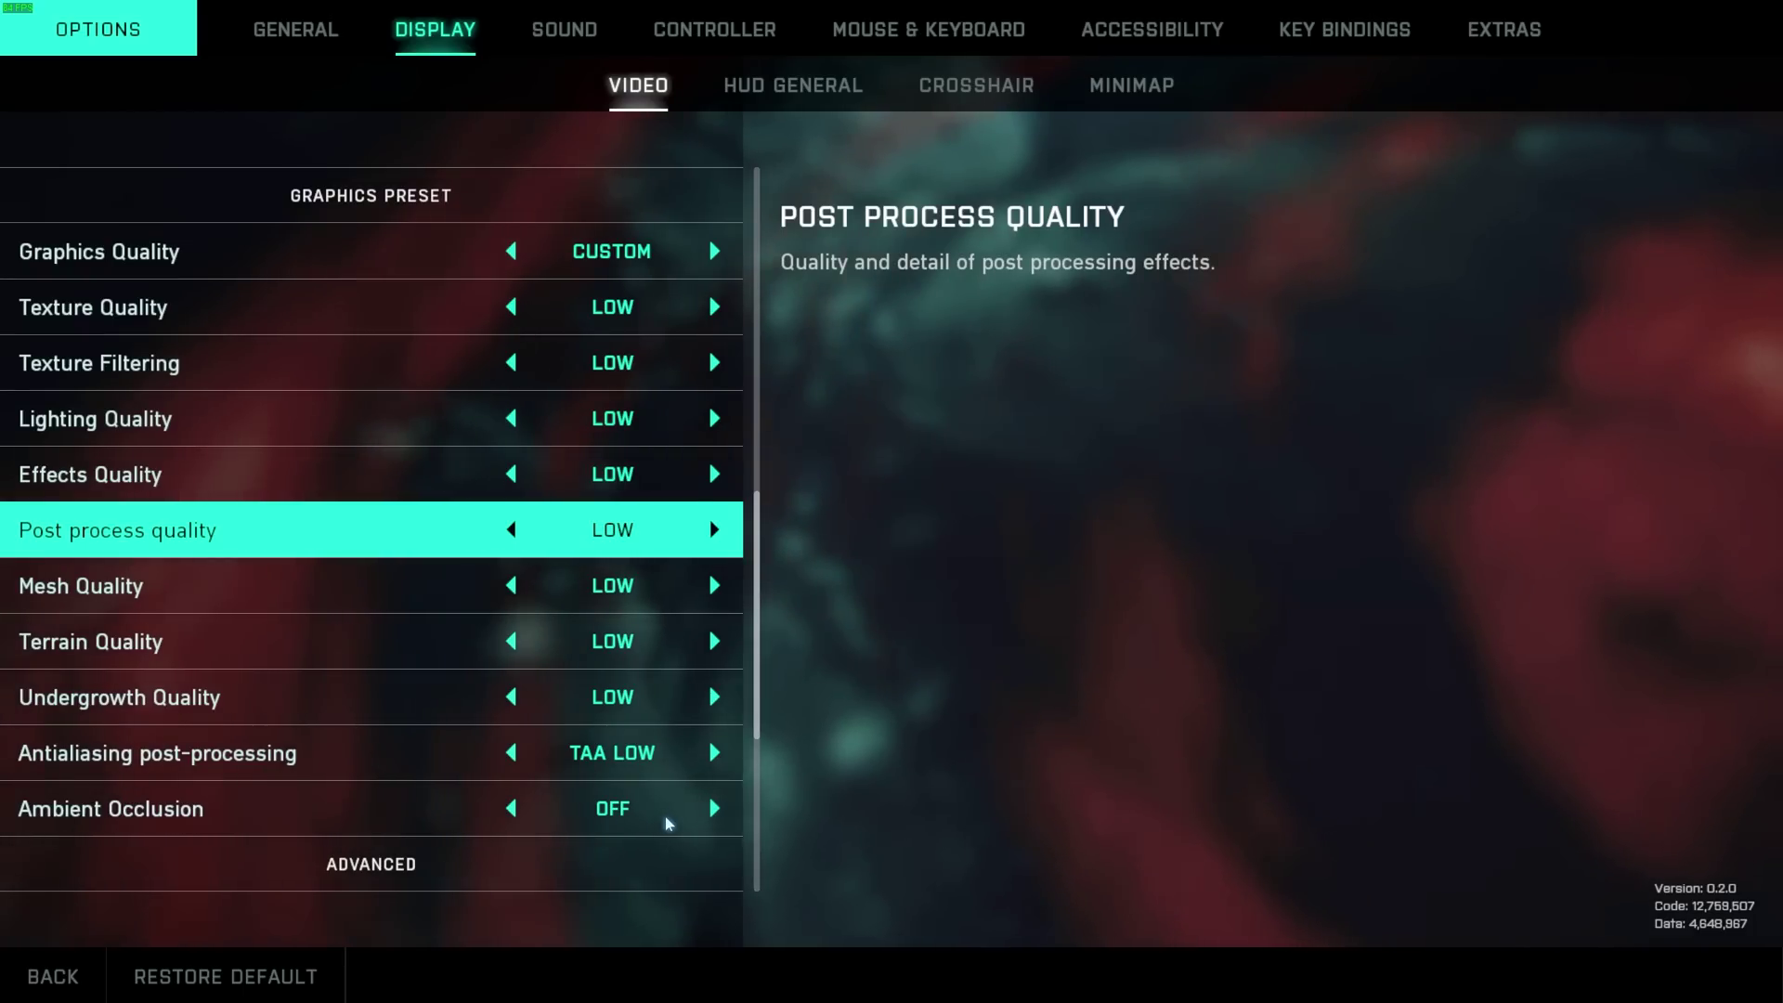
key("Down")
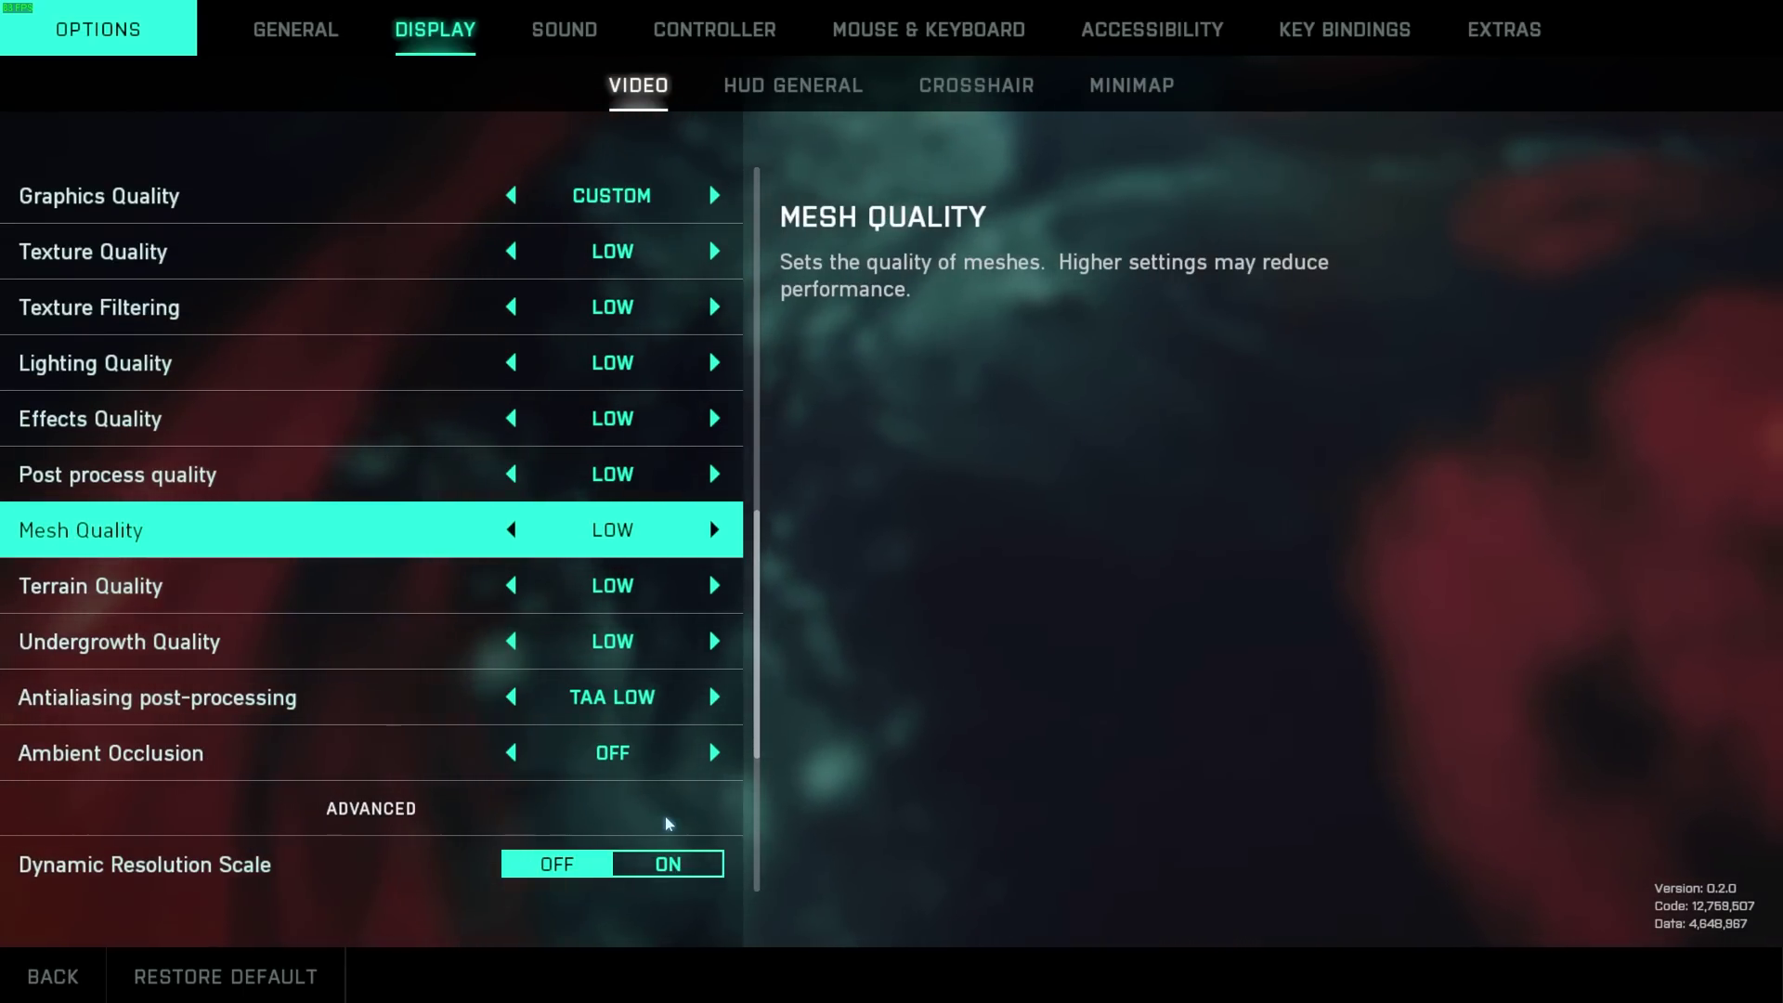
key("Down")
key("Down")
key("Down")
key("Down")
key("Down")
key("Down")
key("Down")
key("Down")
key("Down")
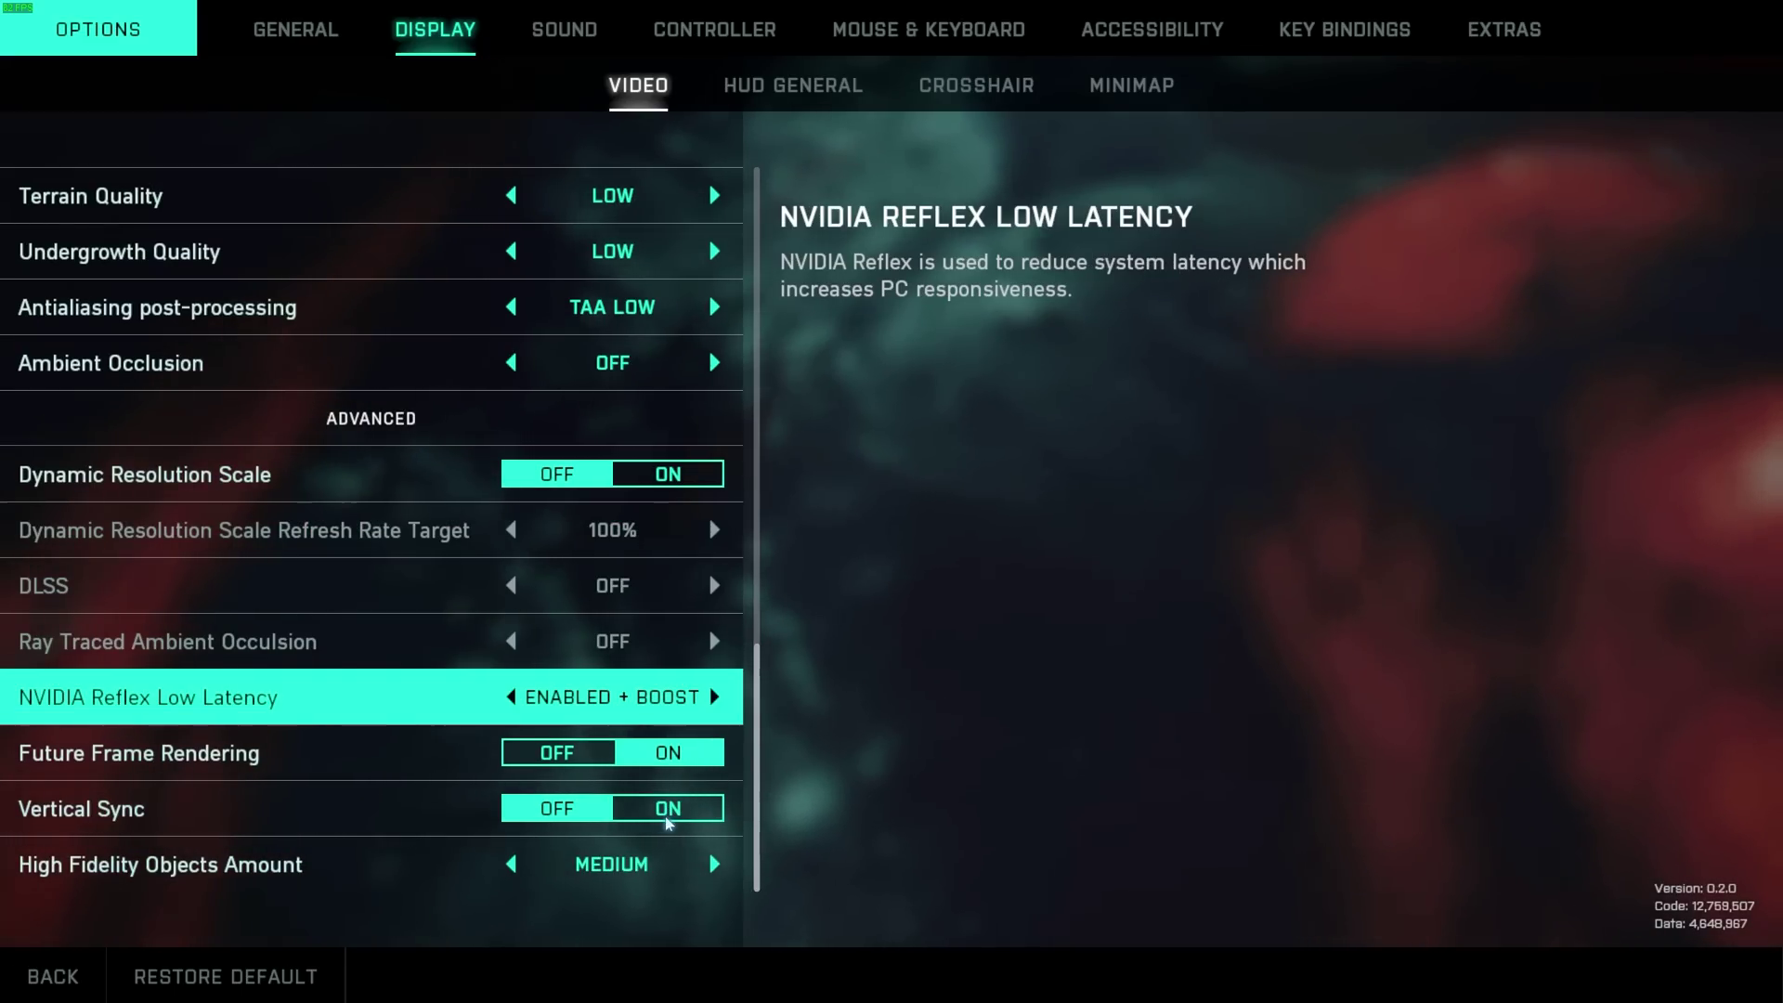